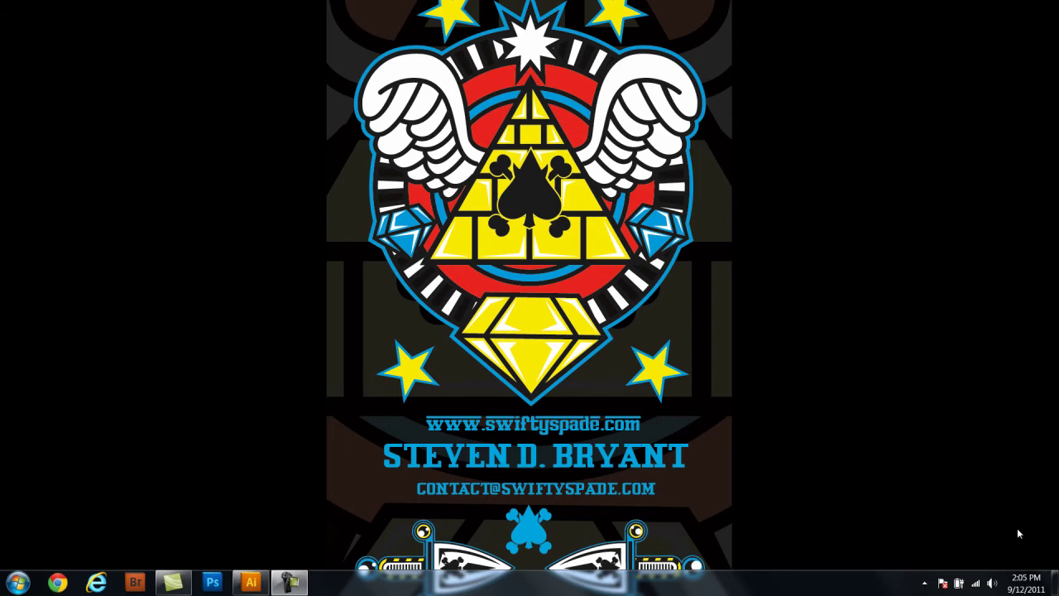
Step: Set an unfilled 4 pt stroke and draw the thick collar curve along the sketch's lower arc
key("super+d")
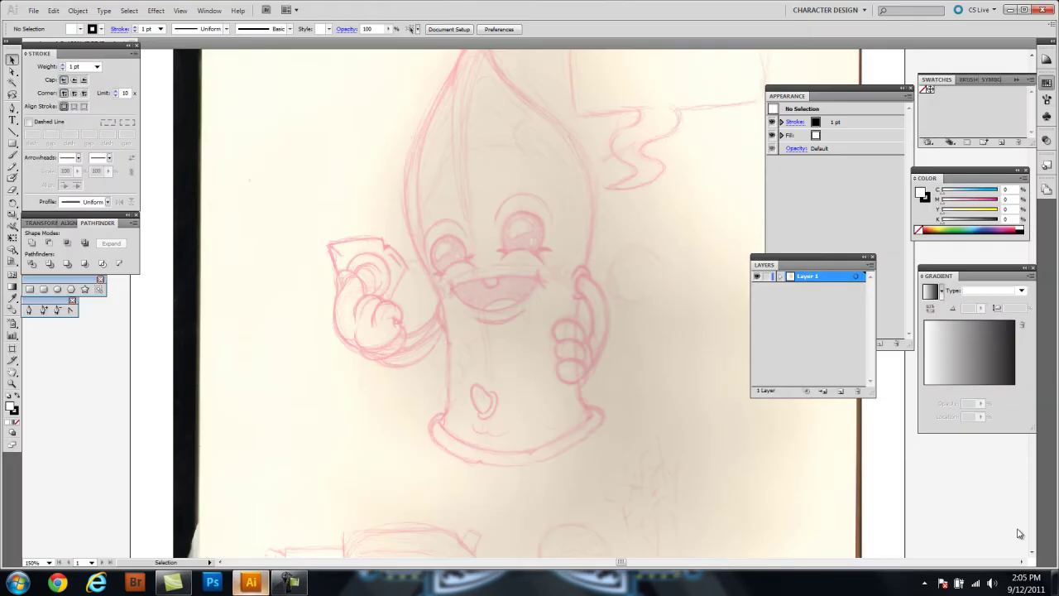
key("ctrl+equal")
key("ctrl+equal")
key("slash")
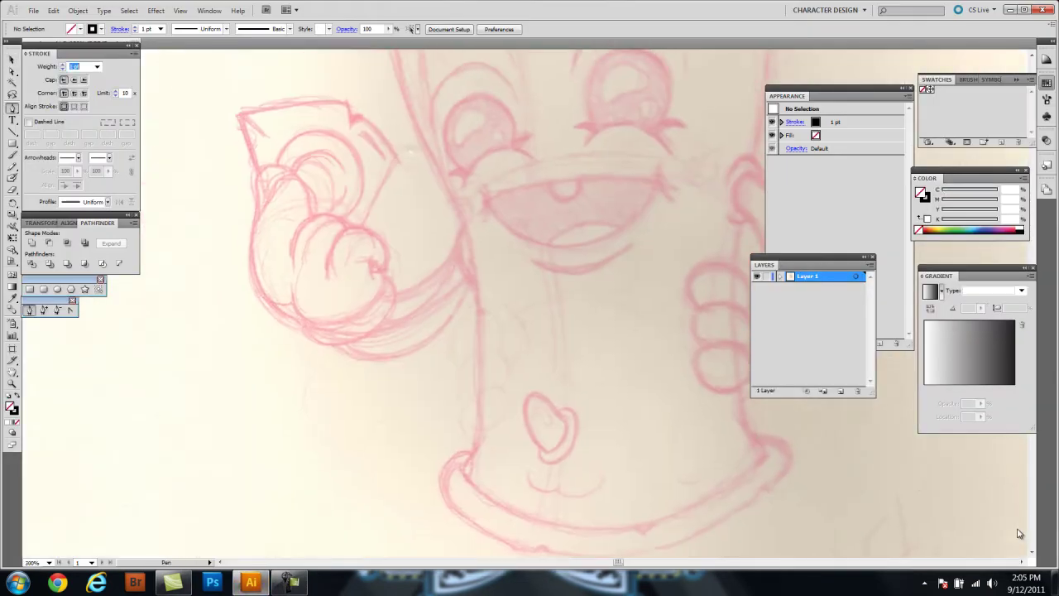
type("4")
key("Return")
left_click(352, 431)
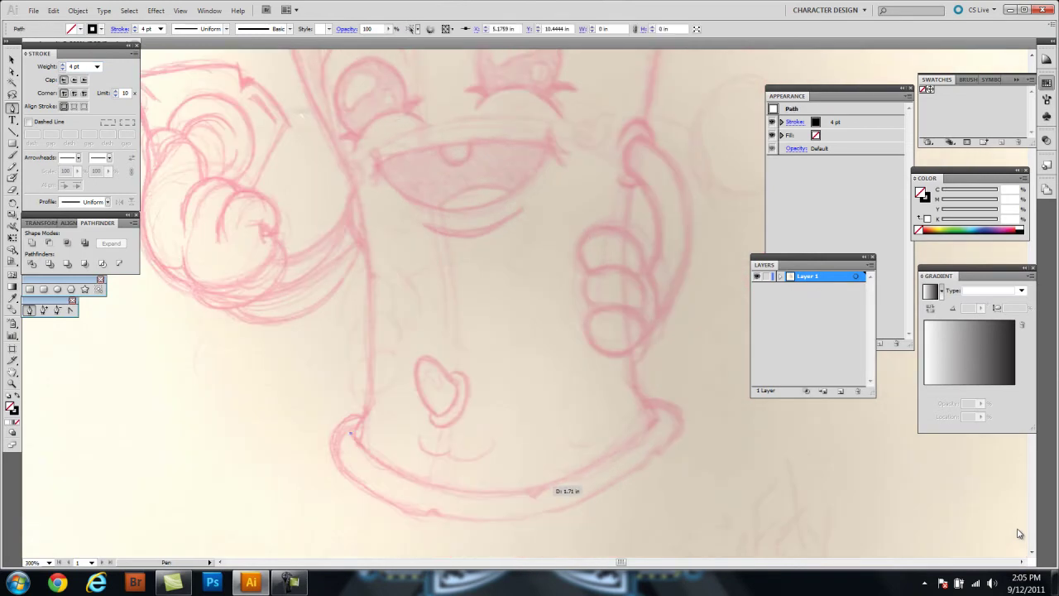
left_click(662, 413)
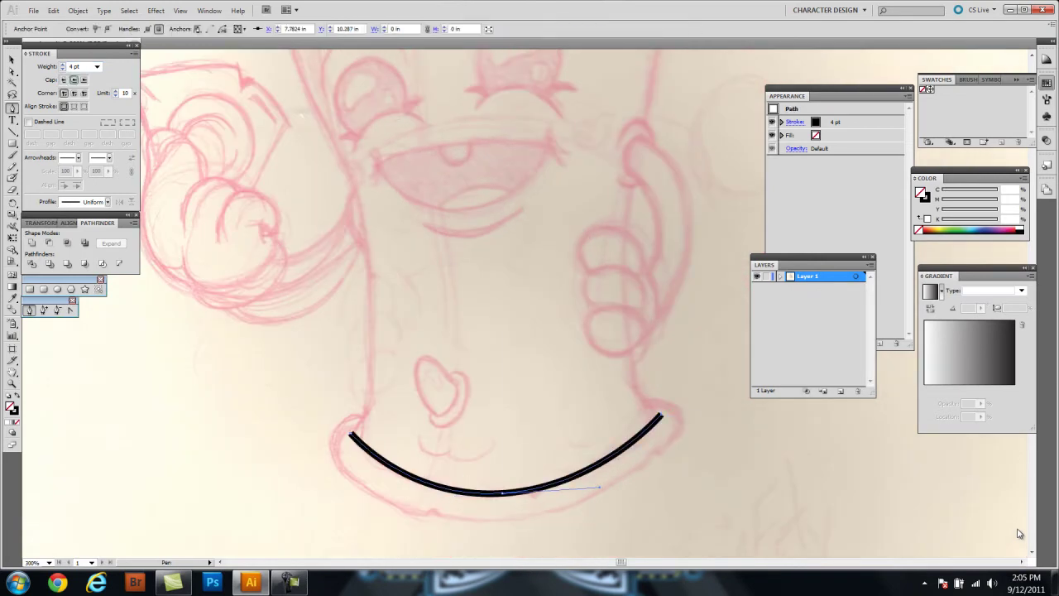
left_click(1019, 533, "ctrl")
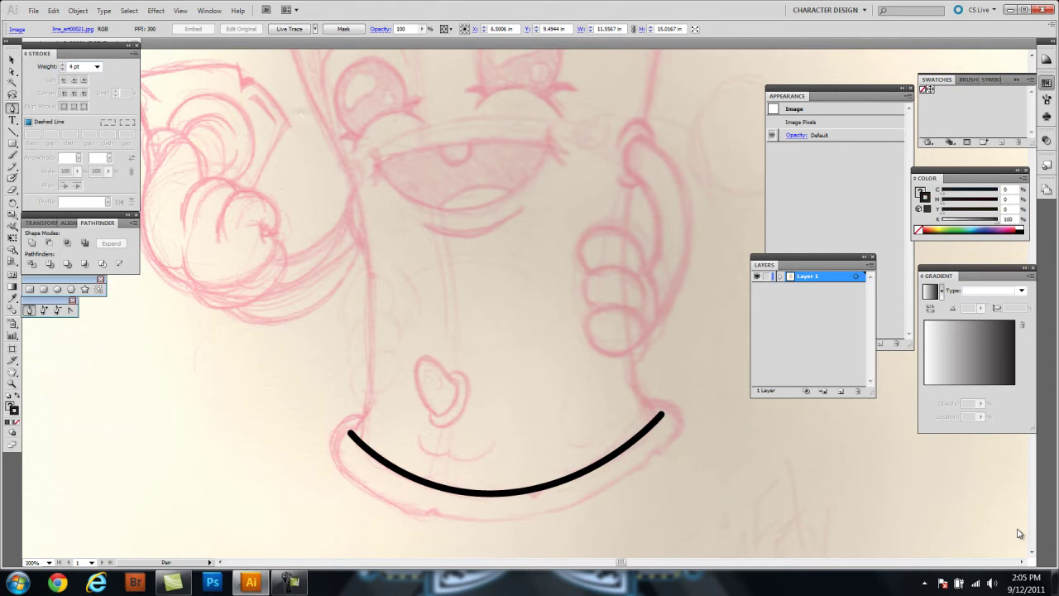
Step: Draw the rounded 4 pt black outer band enclosing the collar curve
left_click(331, 417)
left_click(333, 481)
left_click_drag(348, 488, 532, 180)
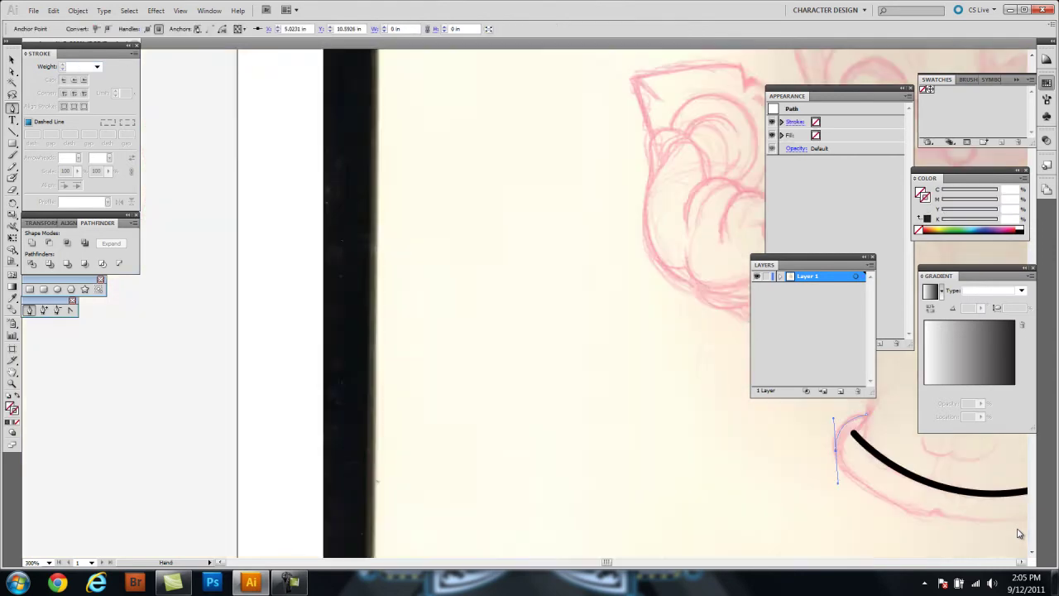
left_click_drag(1019, 534, 626, 585)
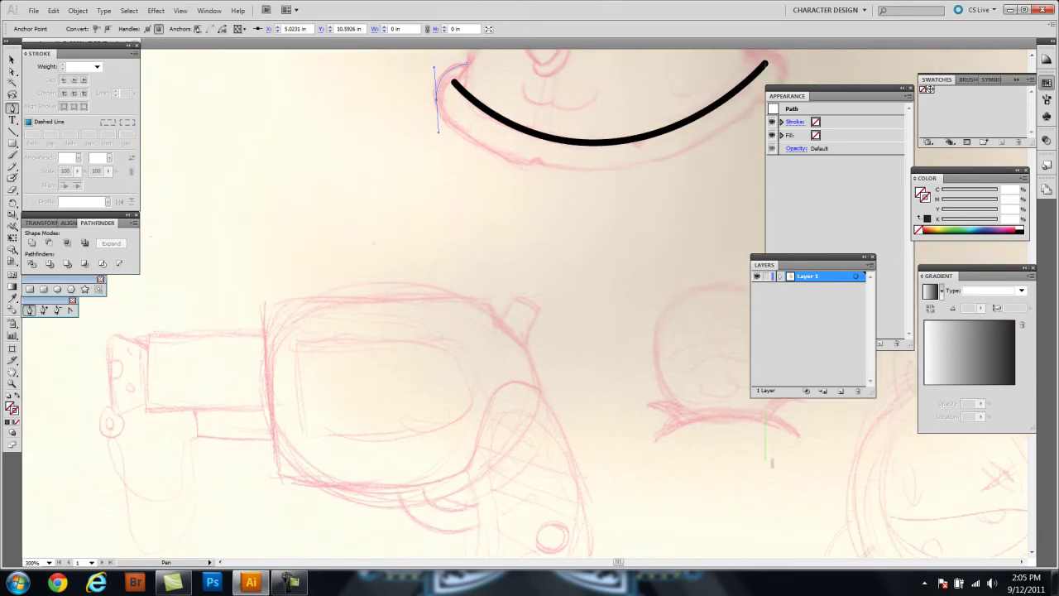
left_click_drag(716, 533, 508, 281)
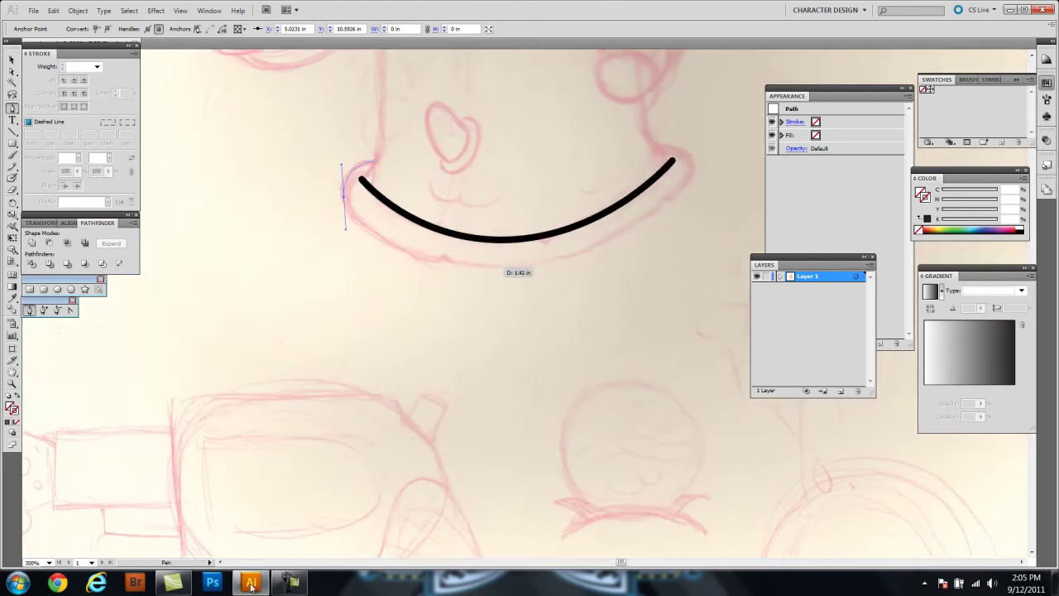
left_click_drag(565, 402, 331, 485)
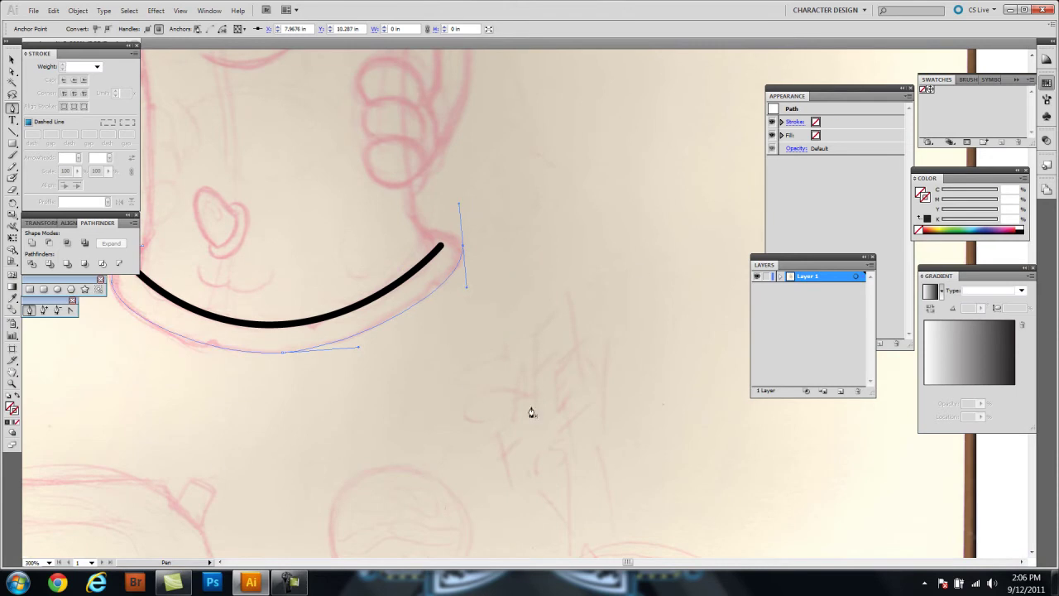
key("comma")
left_click_drag(196, 473, 340, 516)
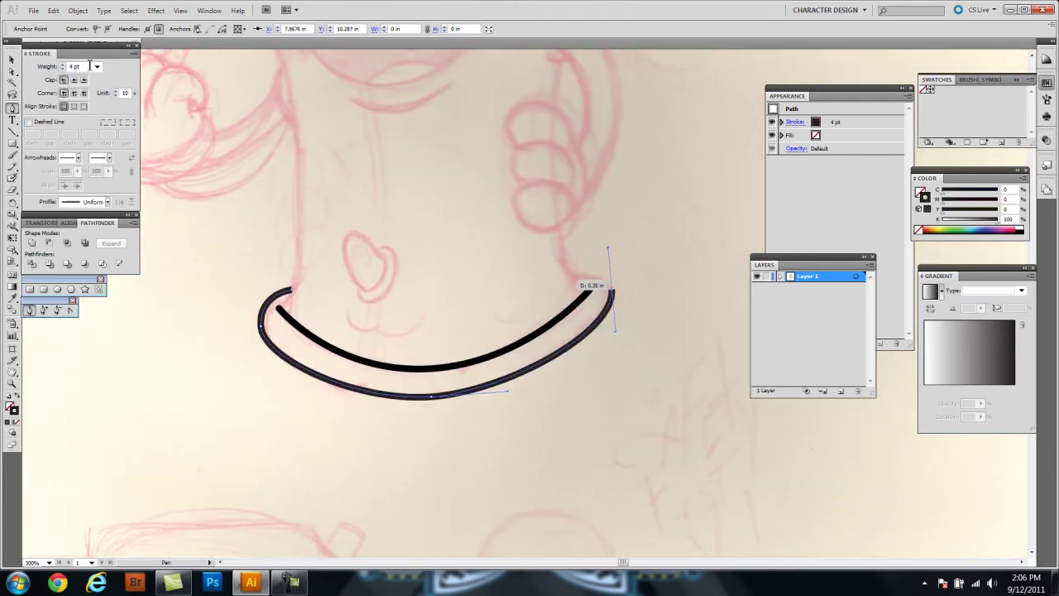
left_click(573, 272)
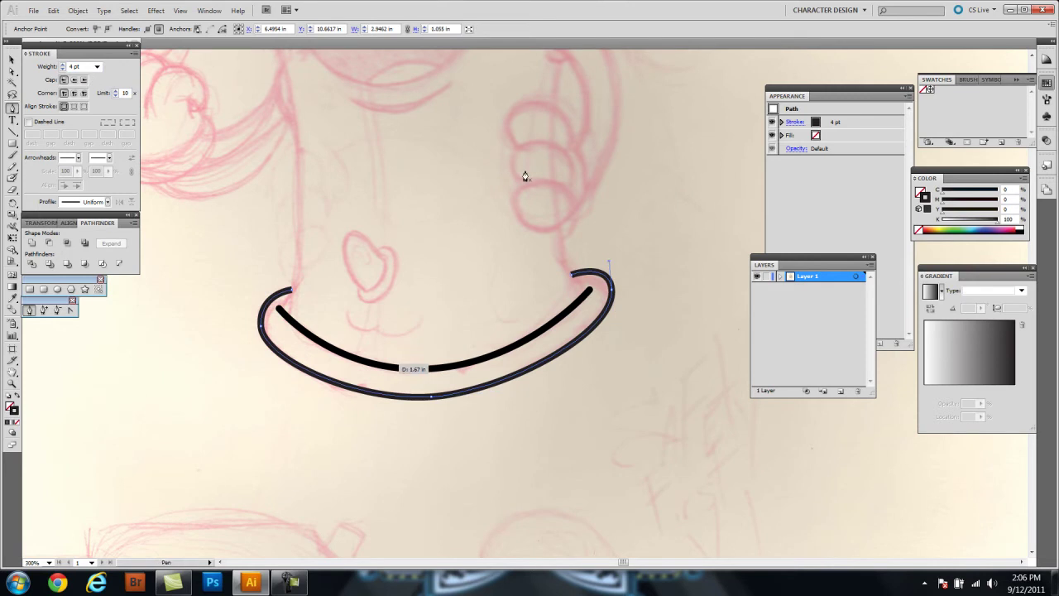
left_click(454, 158, "ctrl")
scroll(456, 158, "up", 3)
key("l")
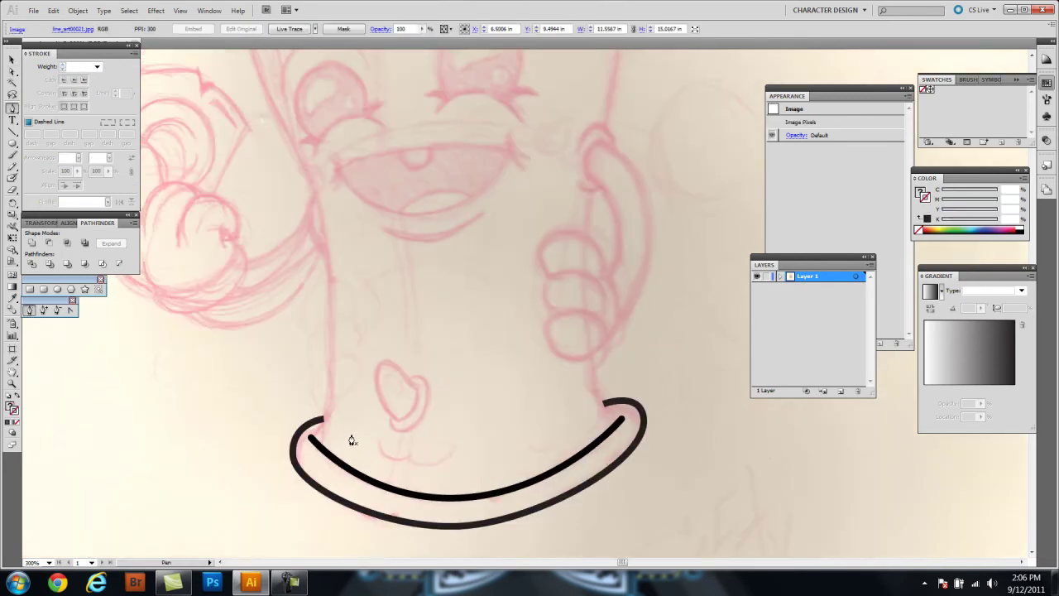
Step: Make the stroke black and trace the body's left side at 4 pt
scroll(502, 499, "left", 3)
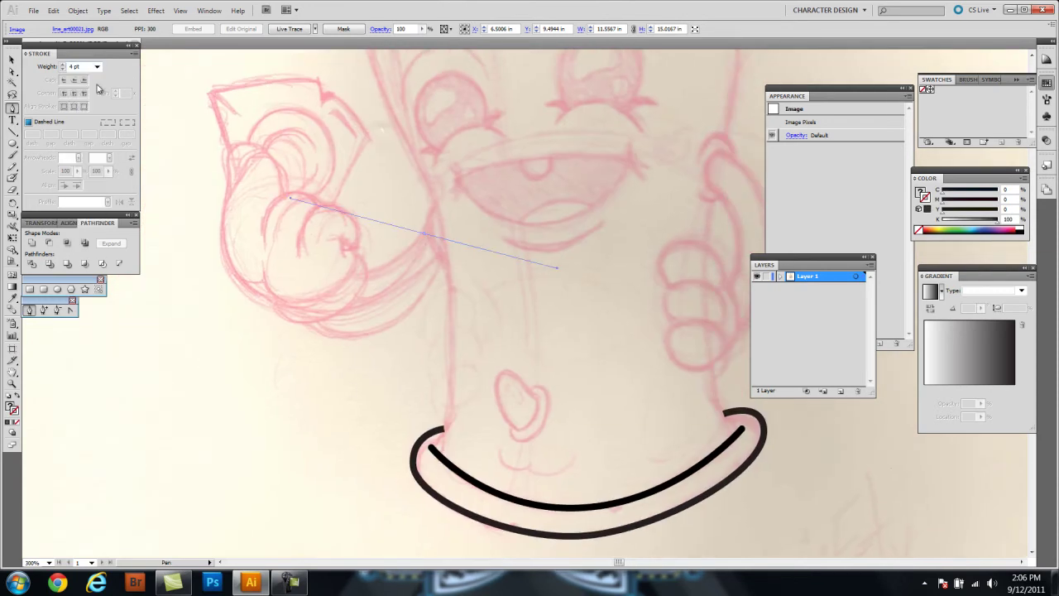
double_click(11, 406)
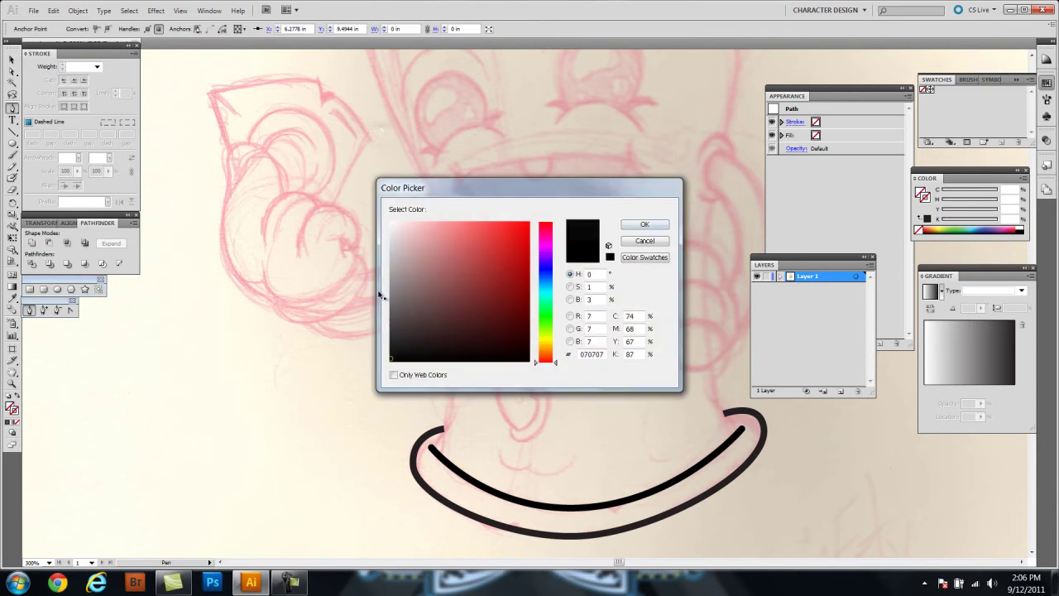
key("Return")
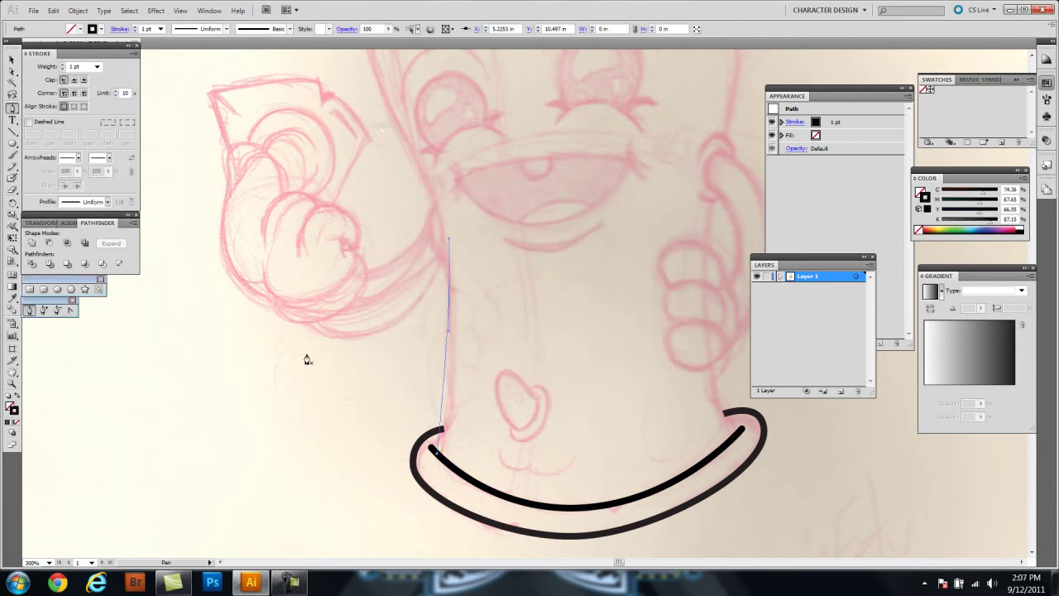
scroll(307, 360, "up", 2)
scroll(372, 330, "up", 4)
mouse_move(387, 233)
left_mouse_down()
mouse_move(385, 198)
mouse_move(368, 409)
left_mouse_up()
left_click_drag(414, 192, 438, 144)
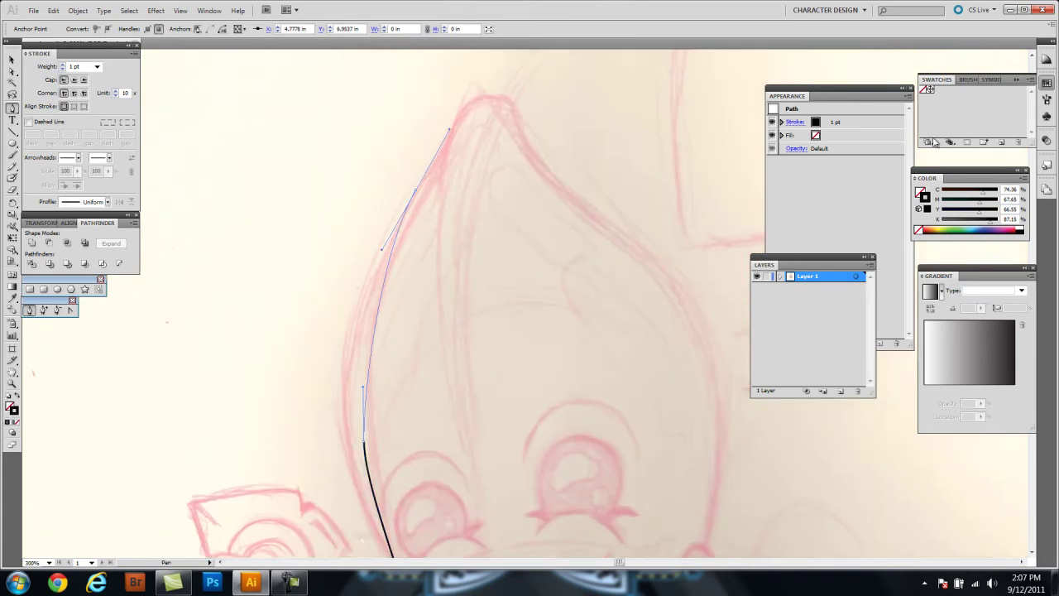
left_click(63, 64)
left_click(63, 63)
left_click(63, 63)
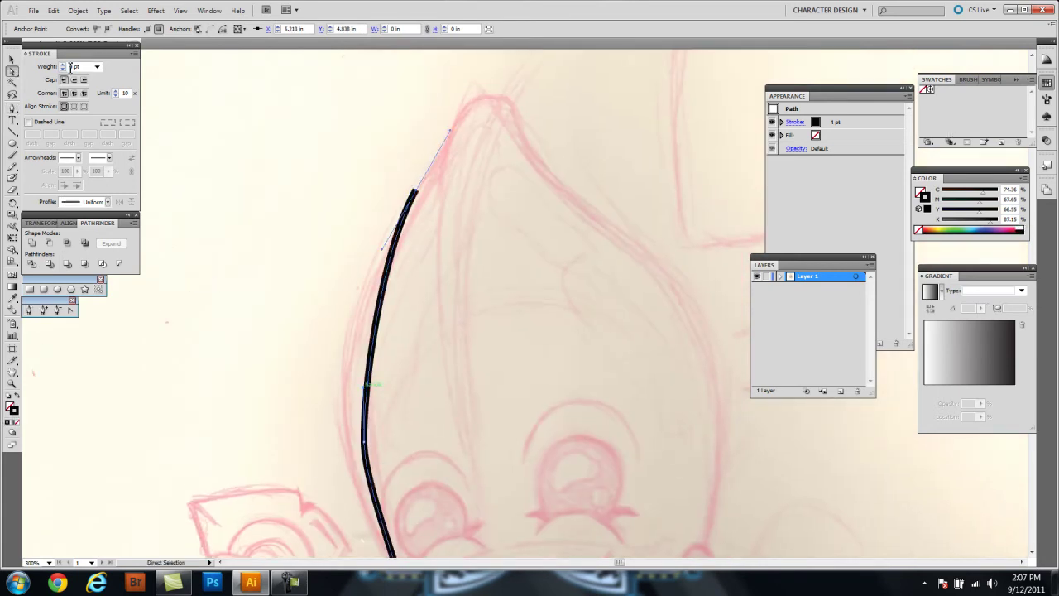
Step: Trace the body's right side down to the collar
left_click_drag(414, 248, 331, 355)
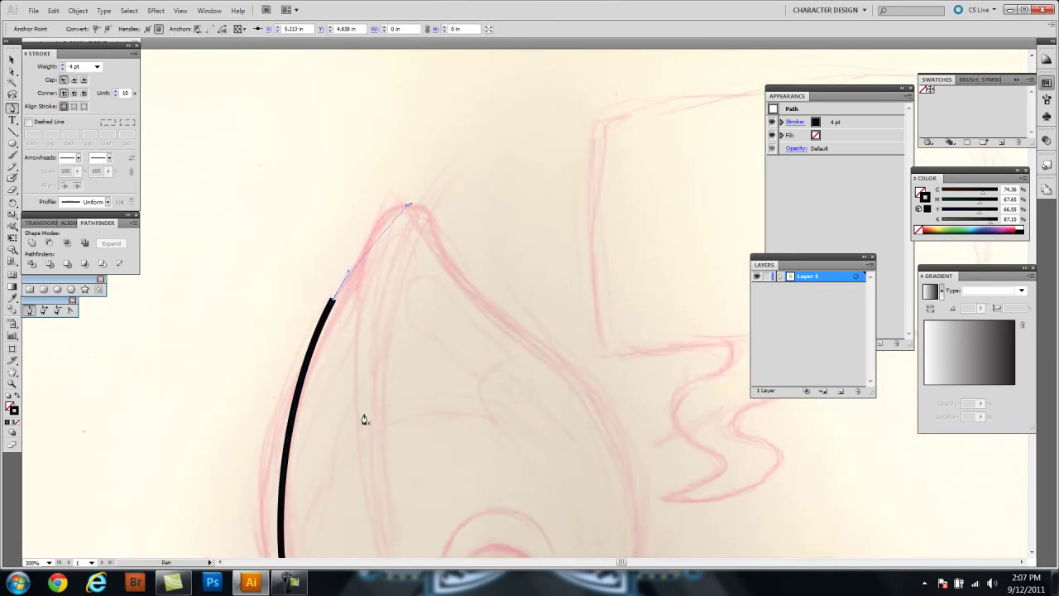
scroll(347, 447, "down", 3)
scroll(332, 455, "down", 5)
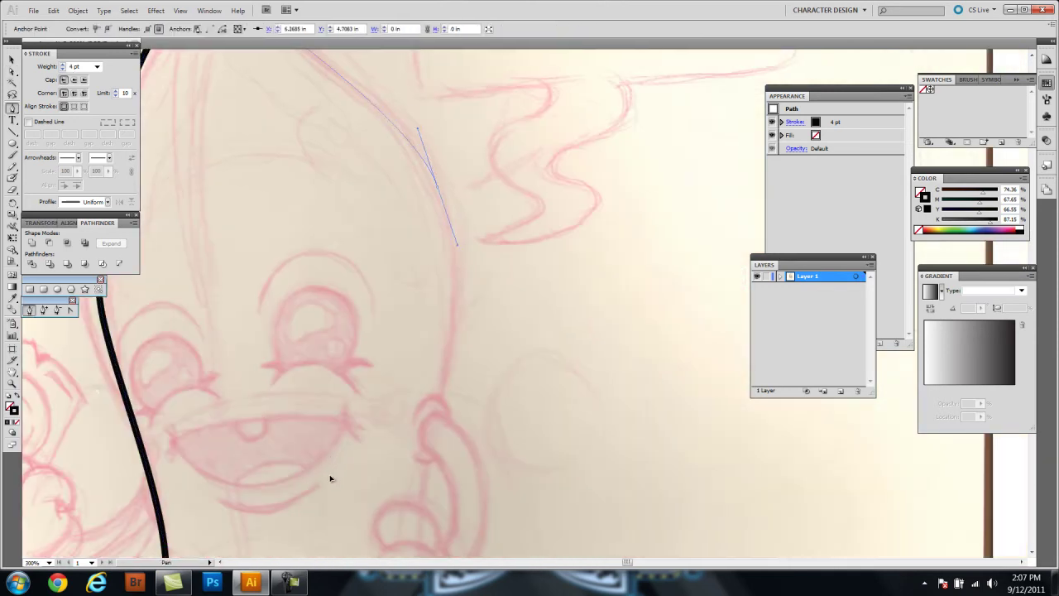
scroll(334, 483, "down", 3)
scroll(354, 506, "down", 3)
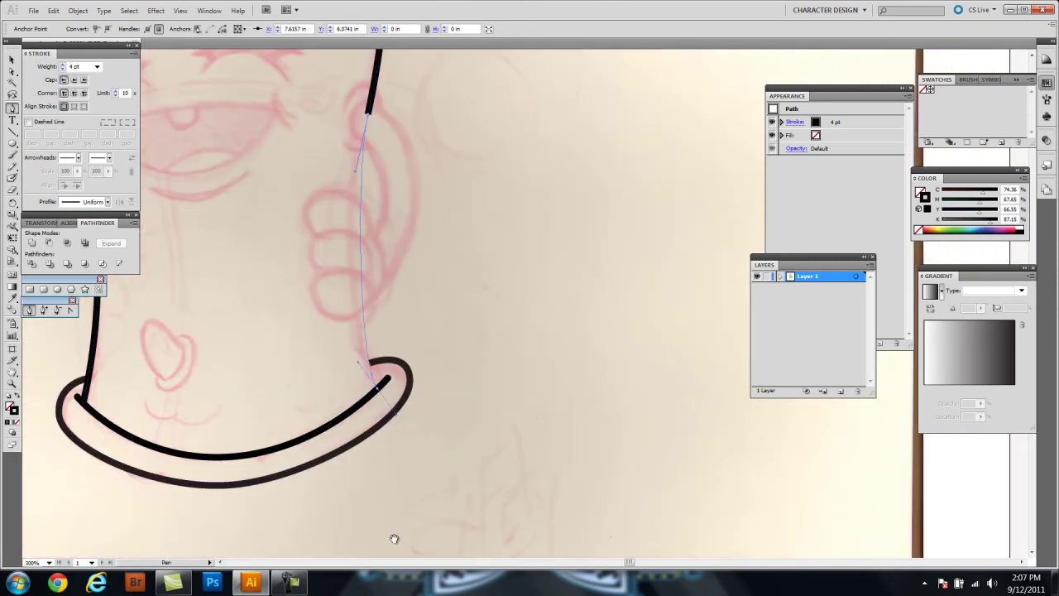
left_click(413, 496, "ctrl")
Step: Zoom to 300% on the face, reset to a black stroke, and begin the mouth outline
key("ctrl+0")
key("ctrl+equal")
key("ctrl+equal")
key("ctrl+equal")
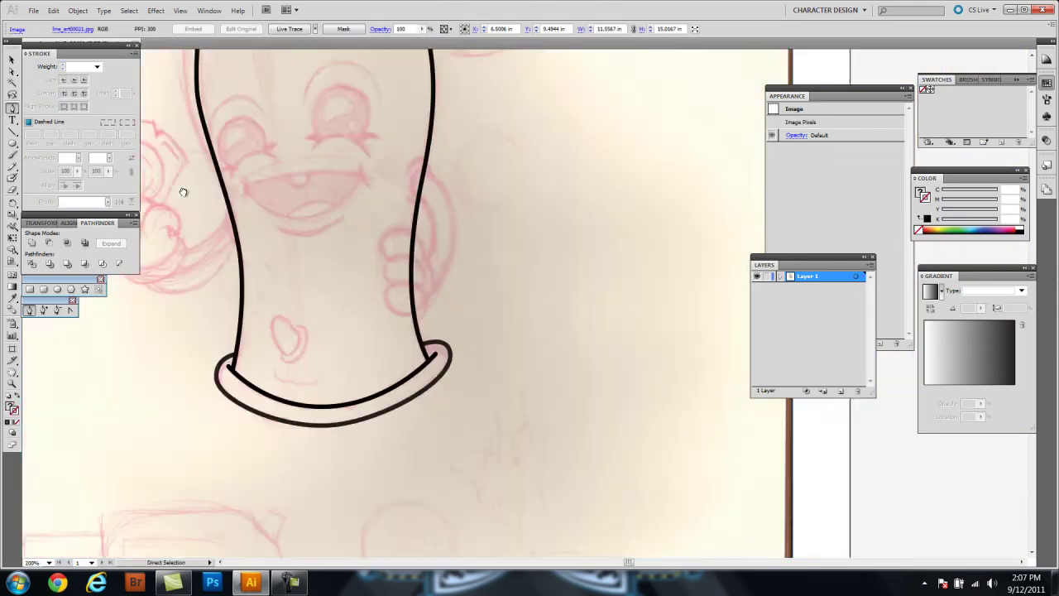
key("ctrl+equal")
scroll(336, 240, "up", 3)
key("d")
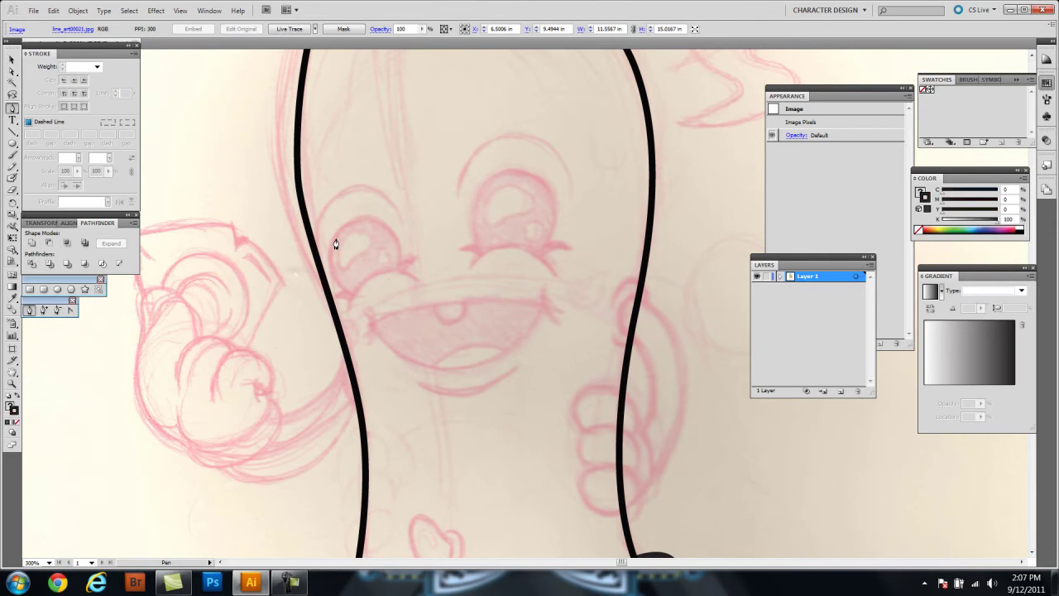
left_click(370, 319)
Step: Curve the mouth's lower edge and add a tongue arc from an ellipse with its lower part erased
left_click_drag(652, 299, 597, 271)
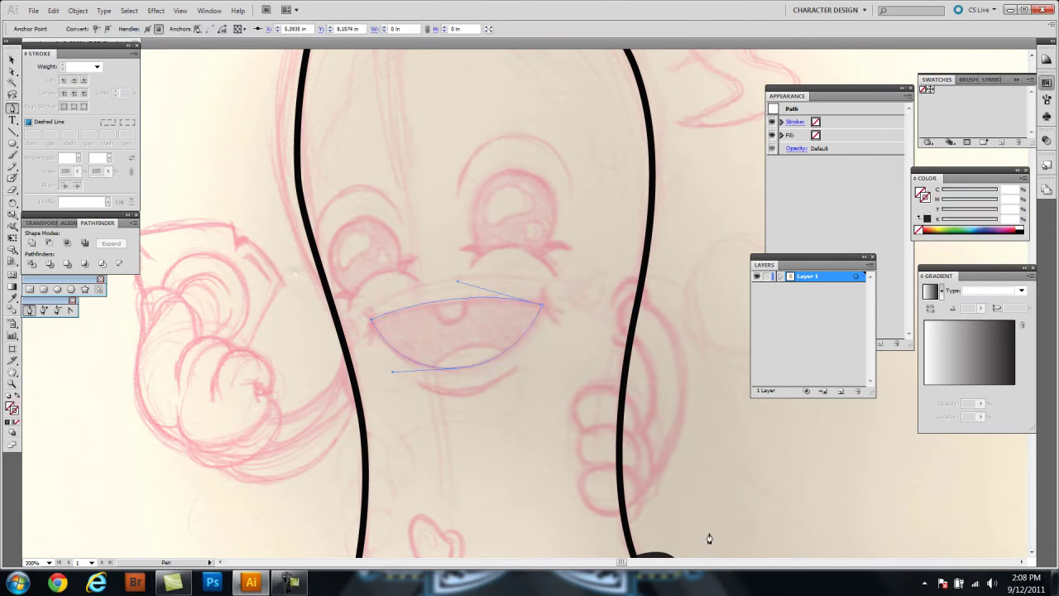
key("ctrl+z")
key("ctrl+equal")
key("ctrl+equal")
key("ctrl+equal")
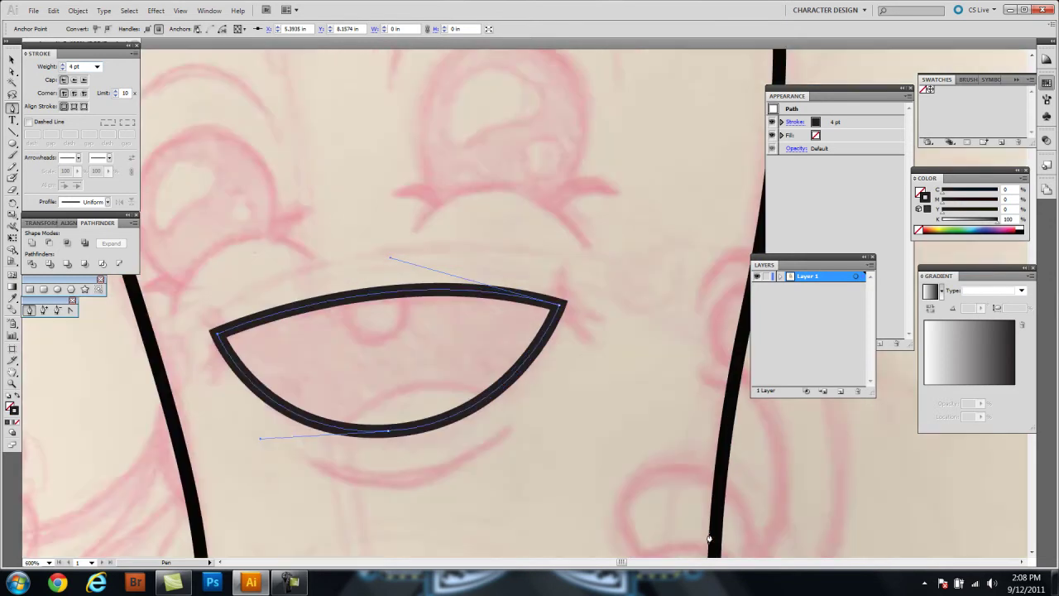
key("l")
left_click_drag(301, 307, 482, 438)
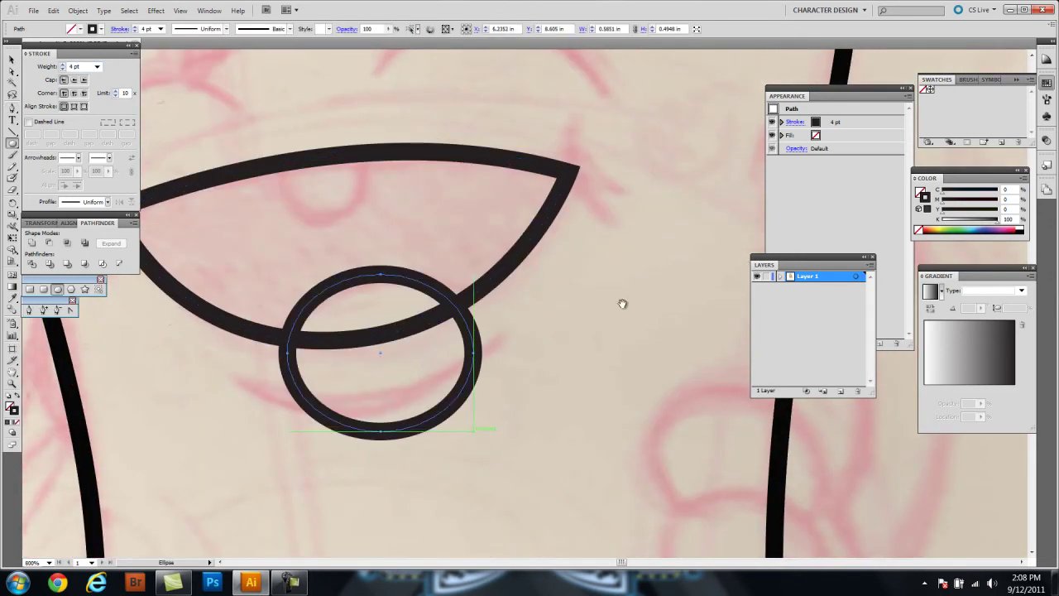
key("shift+e")
left_click_drag(288, 362, 471, 366)
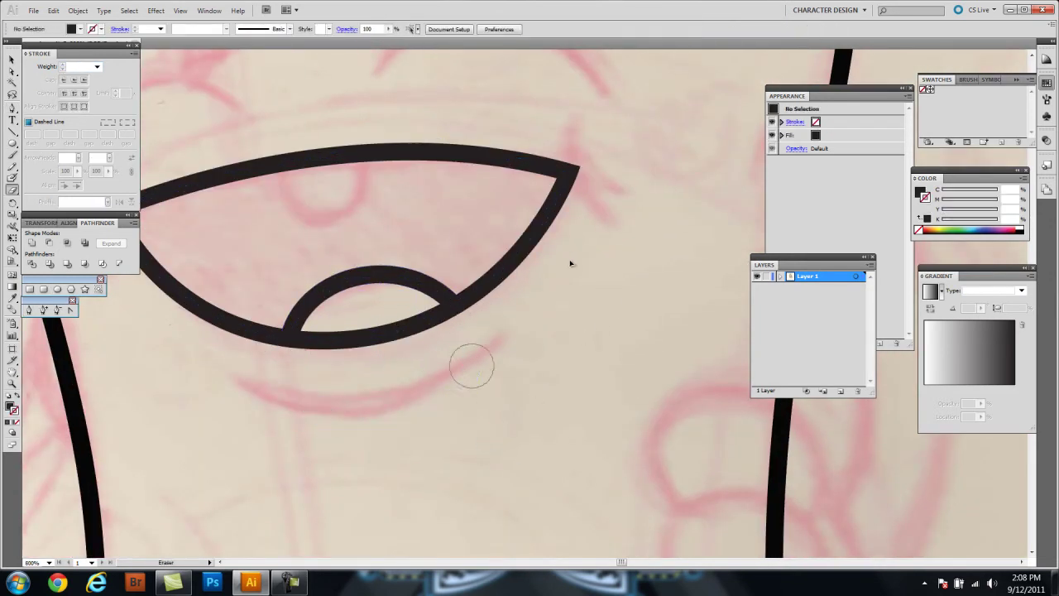
Step: Draw a 4 pt tooth oval, tilt it, and erase its top above the mouth edge
key("shift+x")
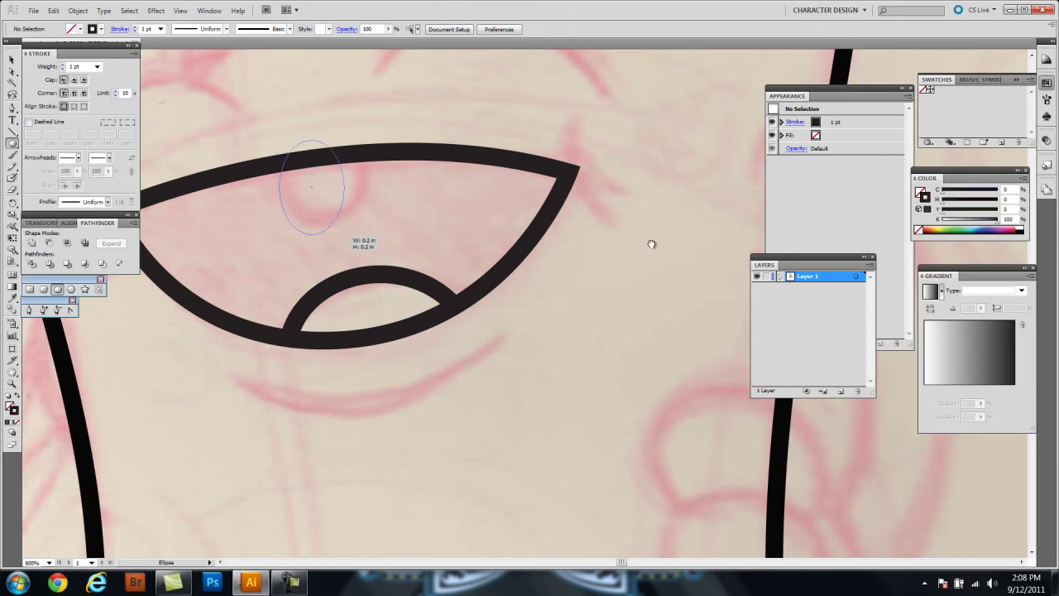
left_click_drag(290, 126, 357, 221)
type("4")
key("Return")
key("v")
left_click_drag(356, 216, 347, 198)
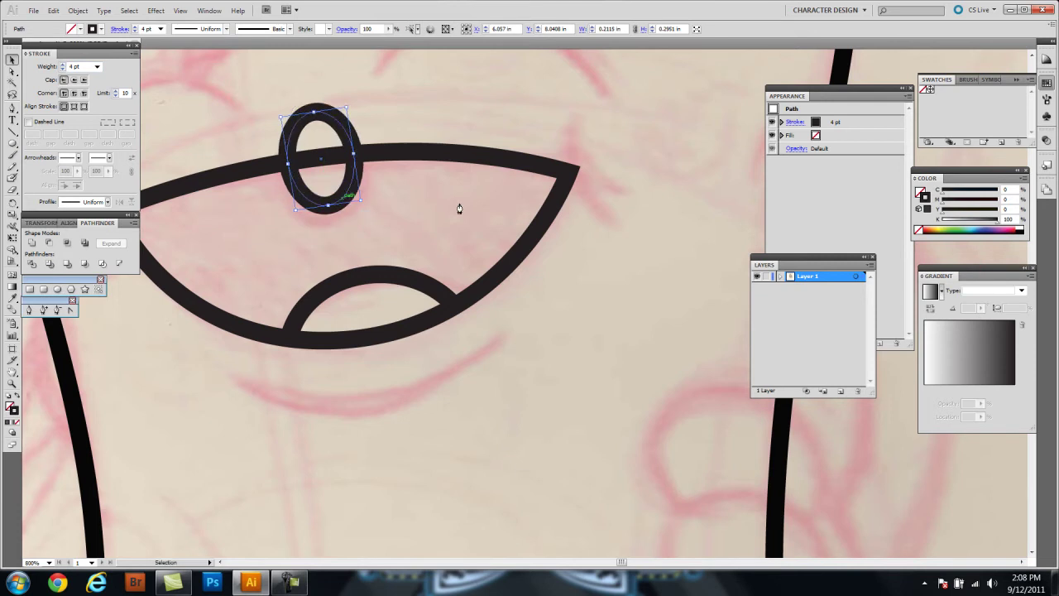
key("shift+e")
left_click_drag(357, 116, 361, 178)
left_click_drag(281, 157, 347, 108)
left_click_drag(281, 132, 364, 137)
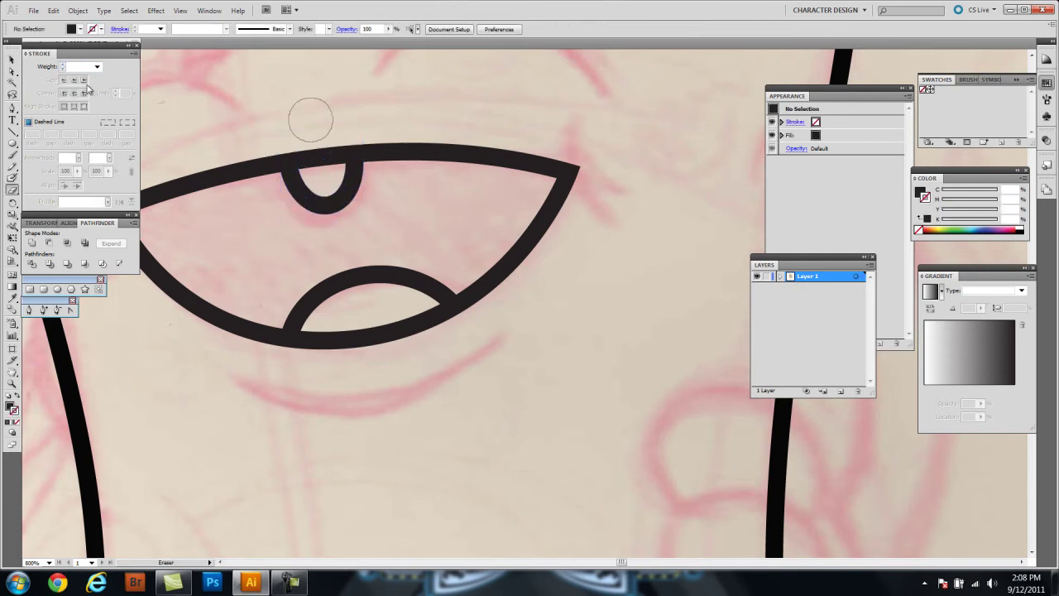
key("ctrl+minus")
key("ctrl+minus")
key("ctrl+minus")
key("ctrl+plus")
key("ctrl+plus")
key("ctrl+plus")
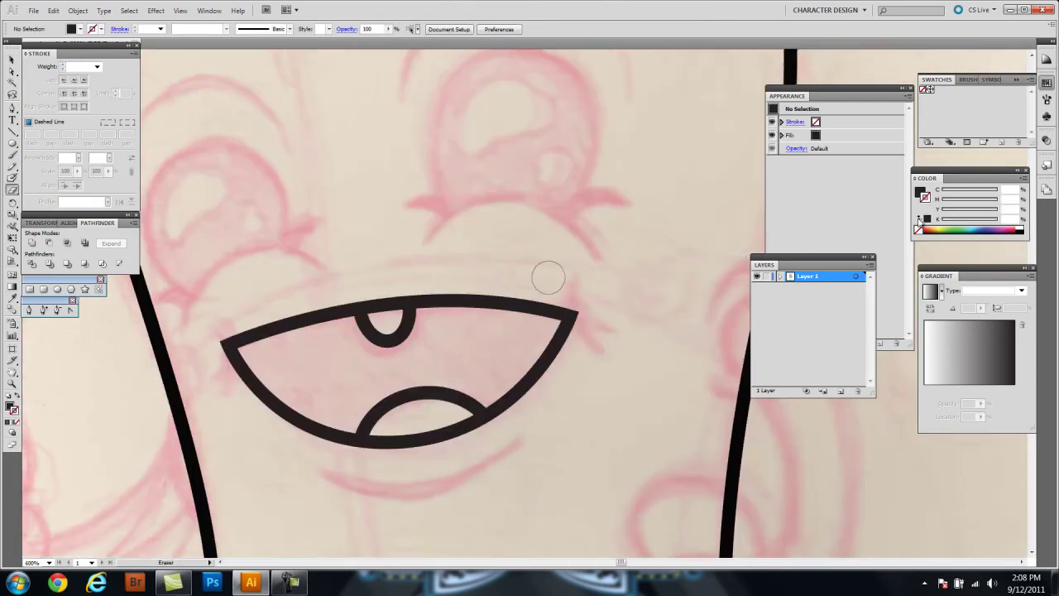
Step: Trace the tapered eyelid arc and add an eyeball circle with its lower part erased
left_click_drag(423, 240, 567, 192)
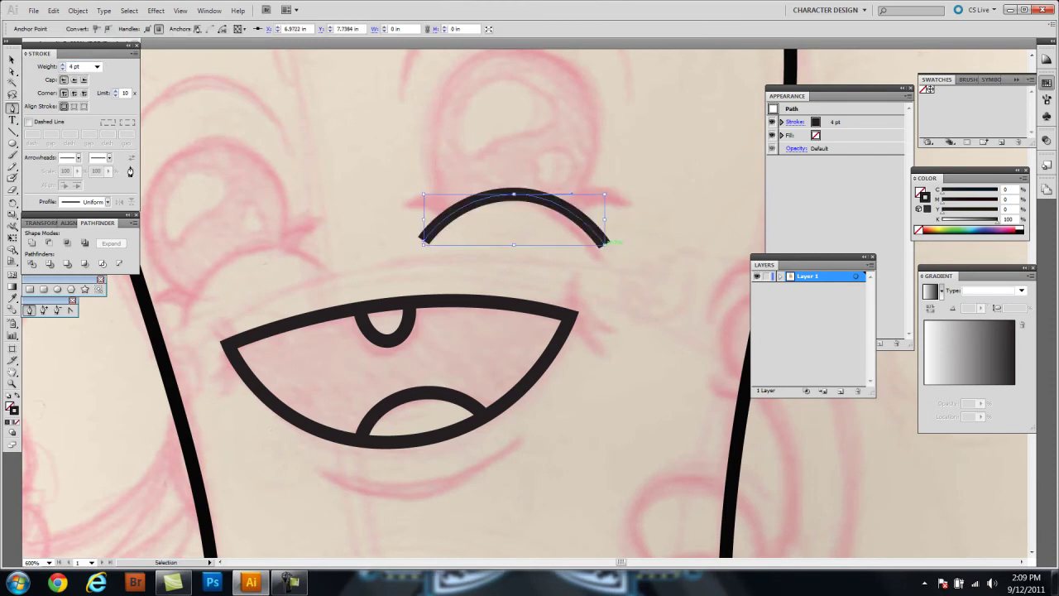
key("v")
left_click(464, 389)
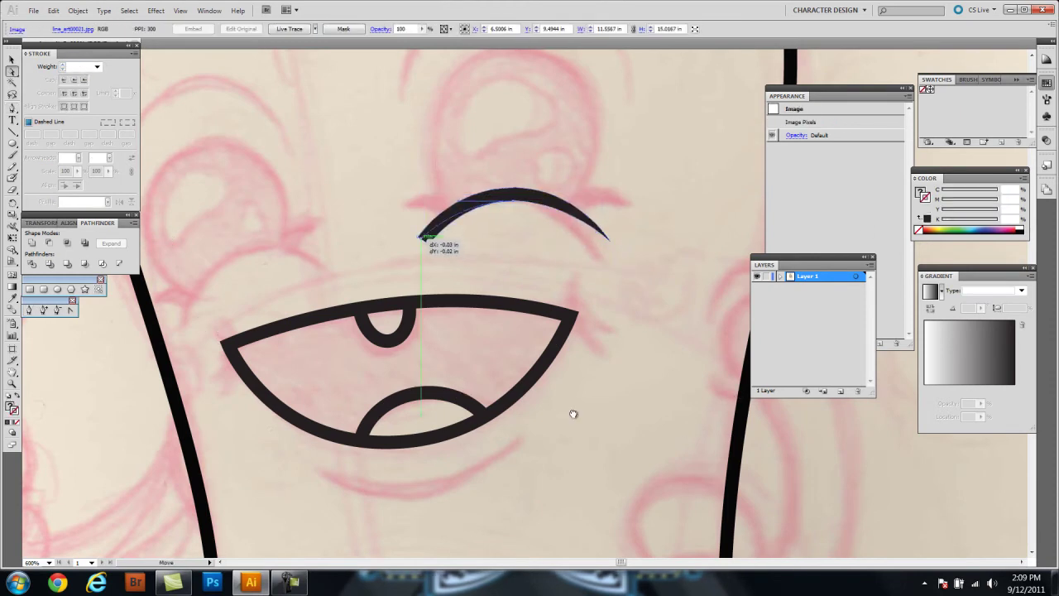
scroll(562, 298, "up", 3)
key("l")
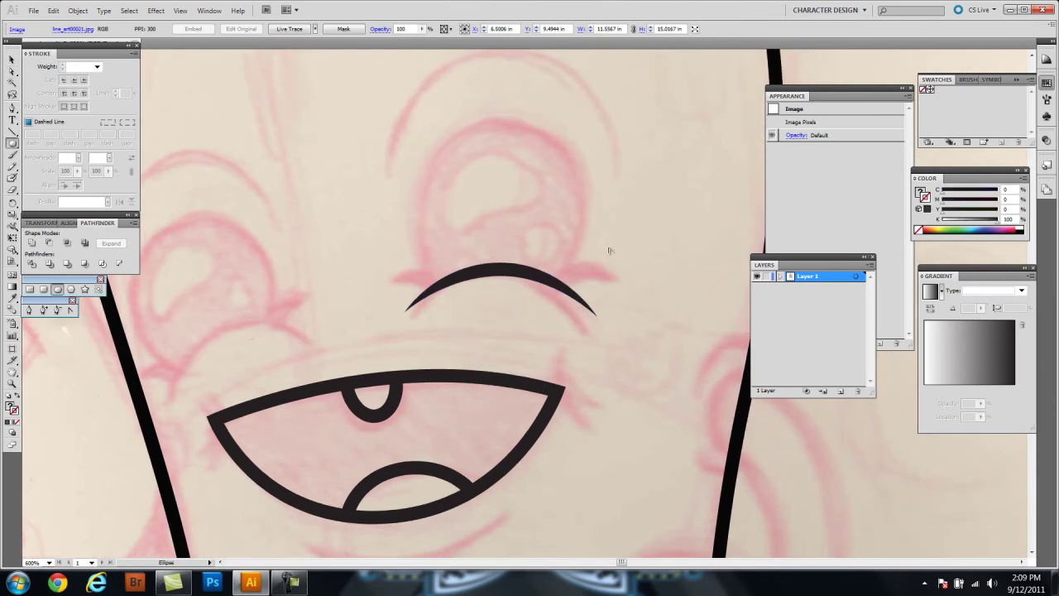
key("Return")
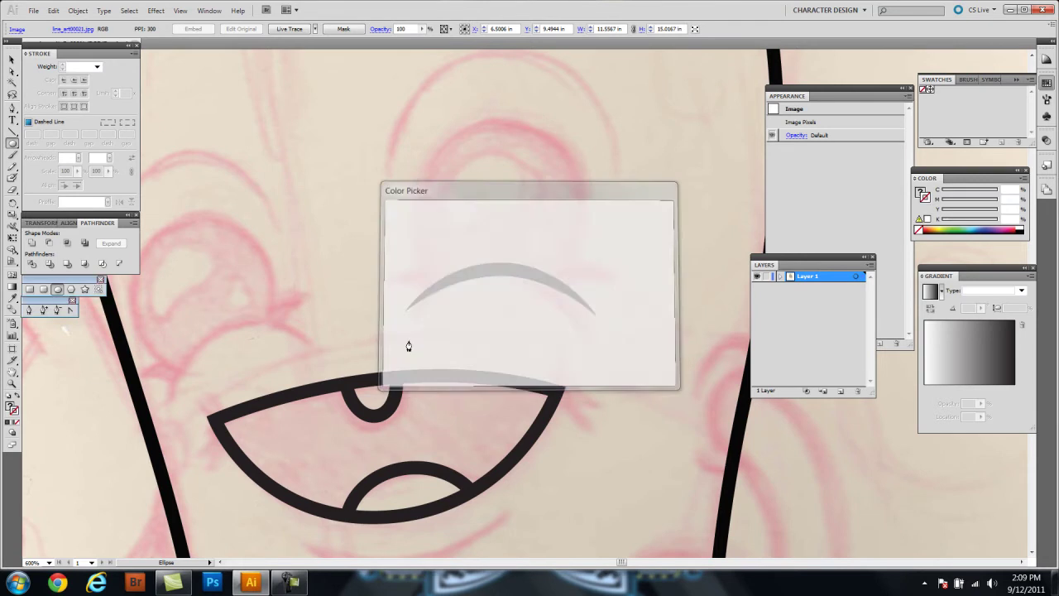
left_click_drag(457, 144, 589, 306)
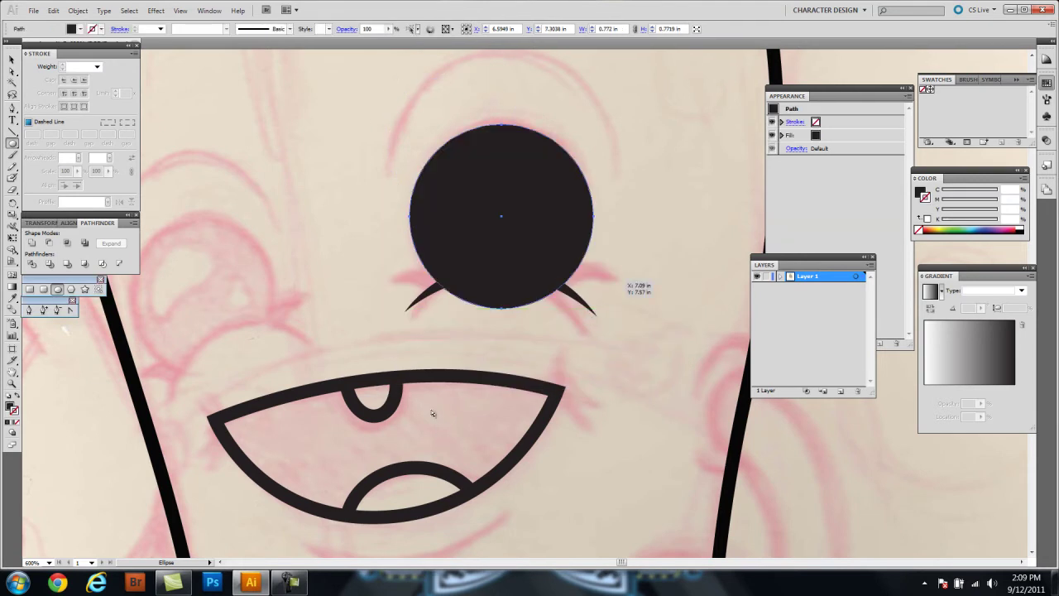
key("shift+e")
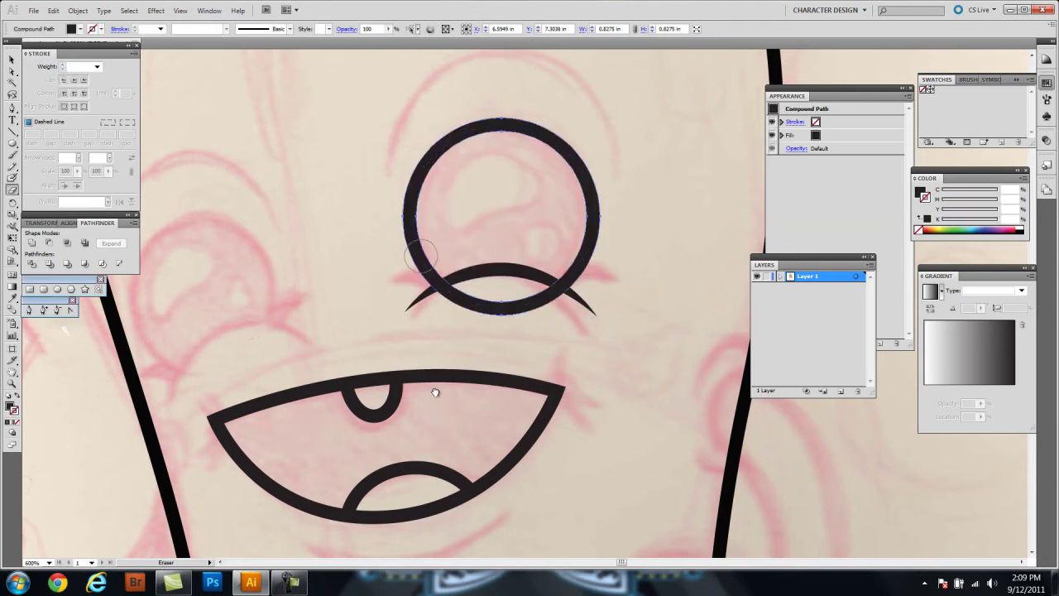
left_click_drag(444, 296, 518, 305)
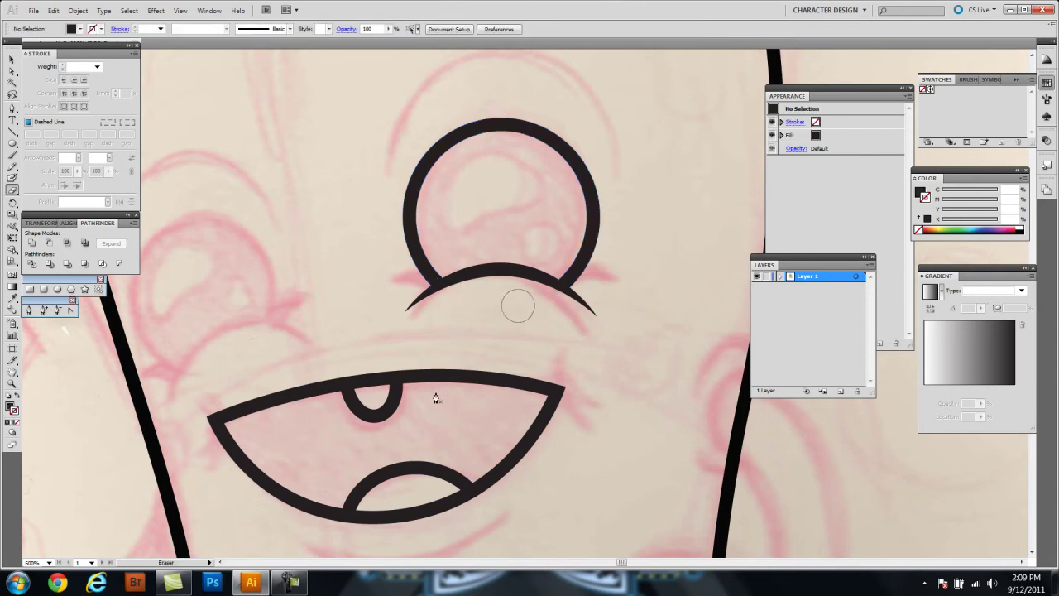
Step: Pen-draw a pointed lash flick off the lid's end and nudge it into place
key("ctrl+plus")
key("ctrl+plus")
key("ctrl+plus")
key("ctrl+plus")
left_click(419, 267)
left_click_drag(579, 254, 695, 263)
left_click(579, 254)
left_click_drag(416, 333, 442, 349)
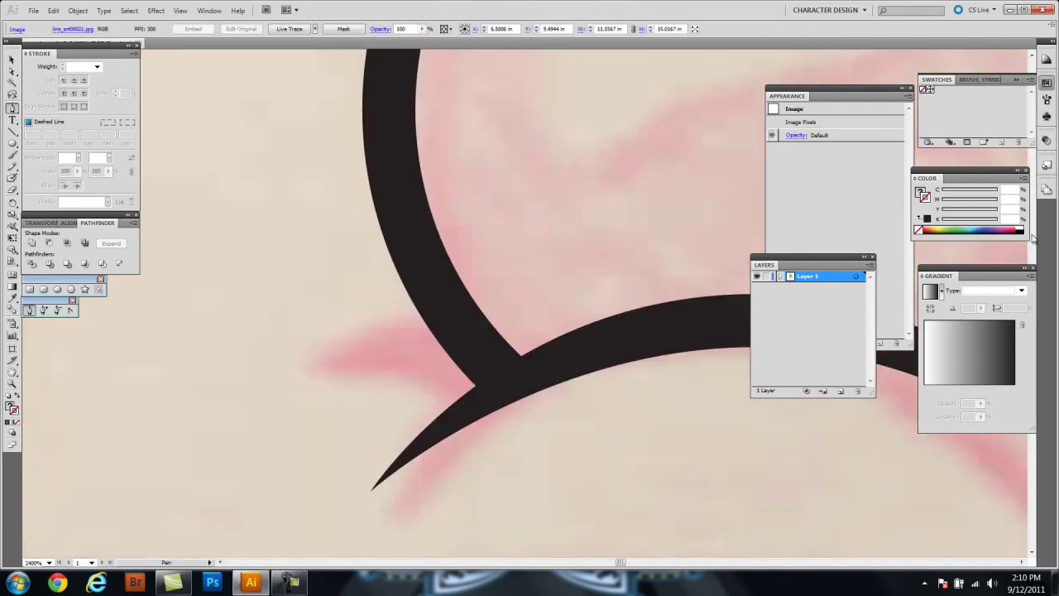
left_click_drag(324, 351, 229, 375)
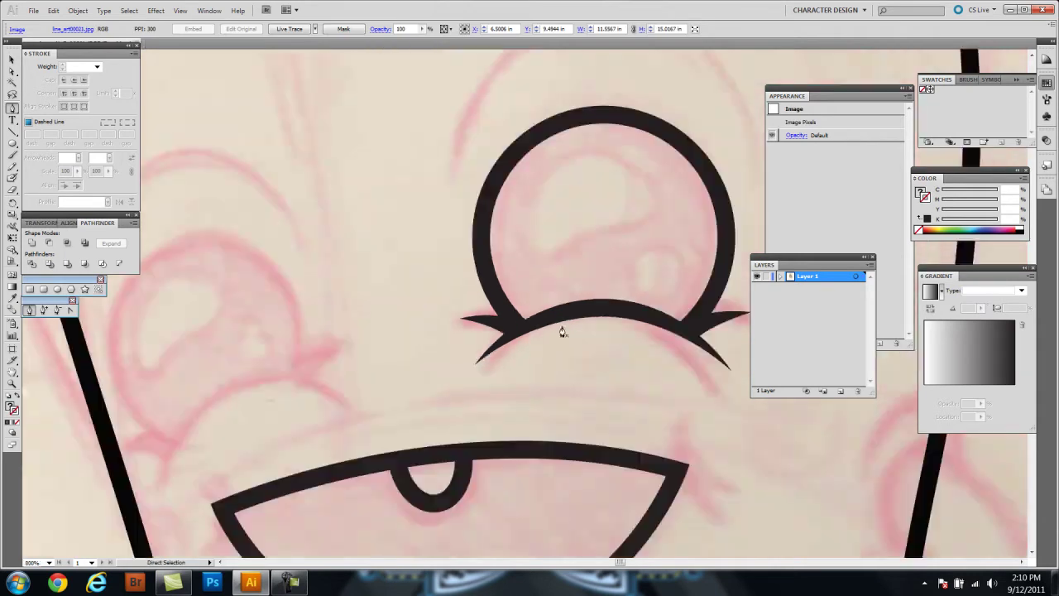
key("ctrl+minus")
key("v")
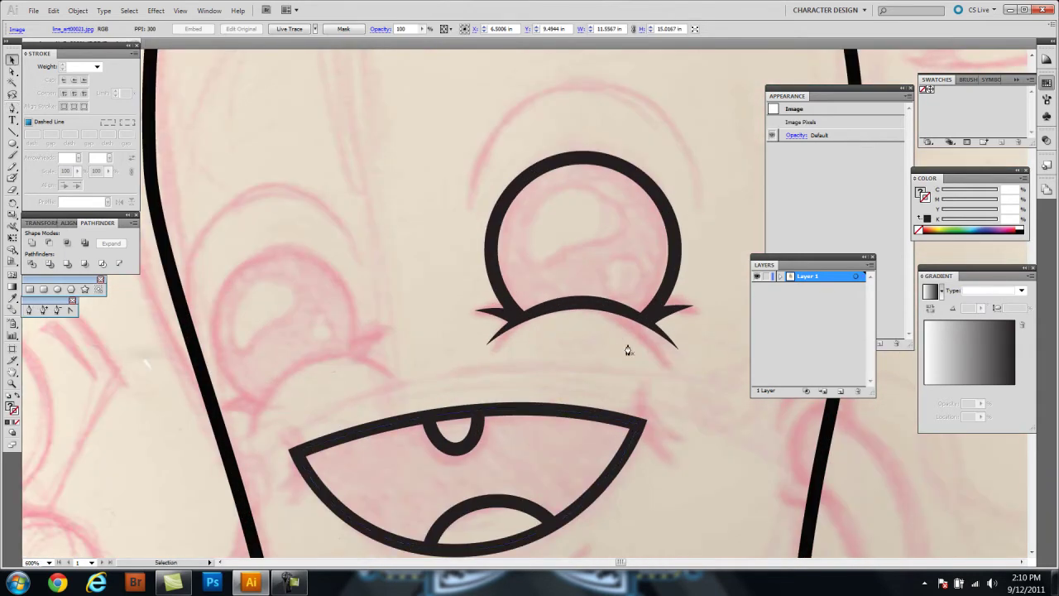
mouse_move(444, 439)
left_mouse_down()
mouse_move(663, 304)
mouse_move(633, 317)
left_mouse_up()
Step: Create Layer 2 and move it below the inked artwork
key("ctrl+l")
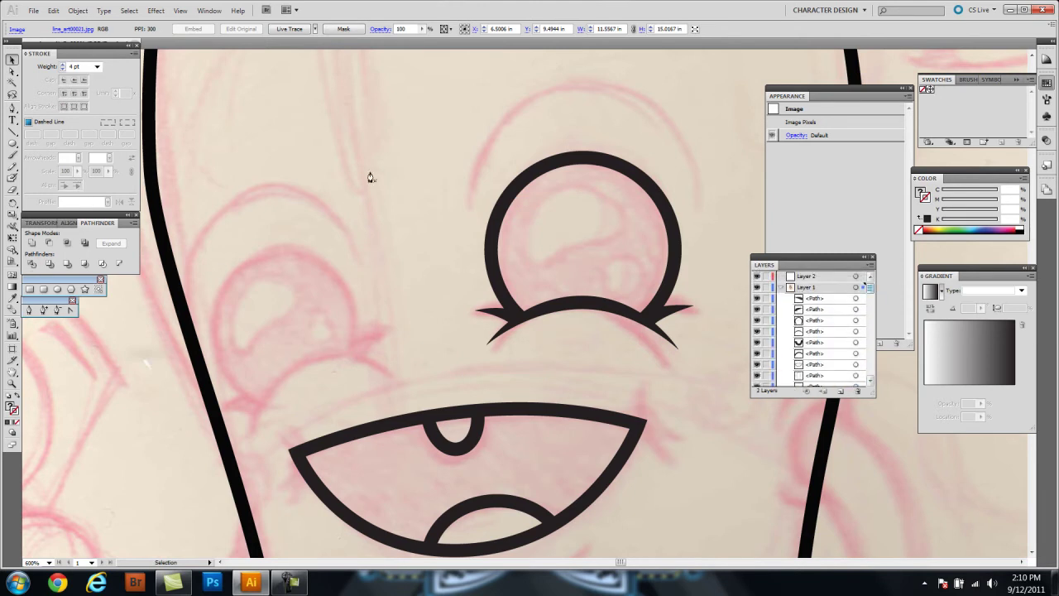
left_click(806, 275)
key("ctrl+3")
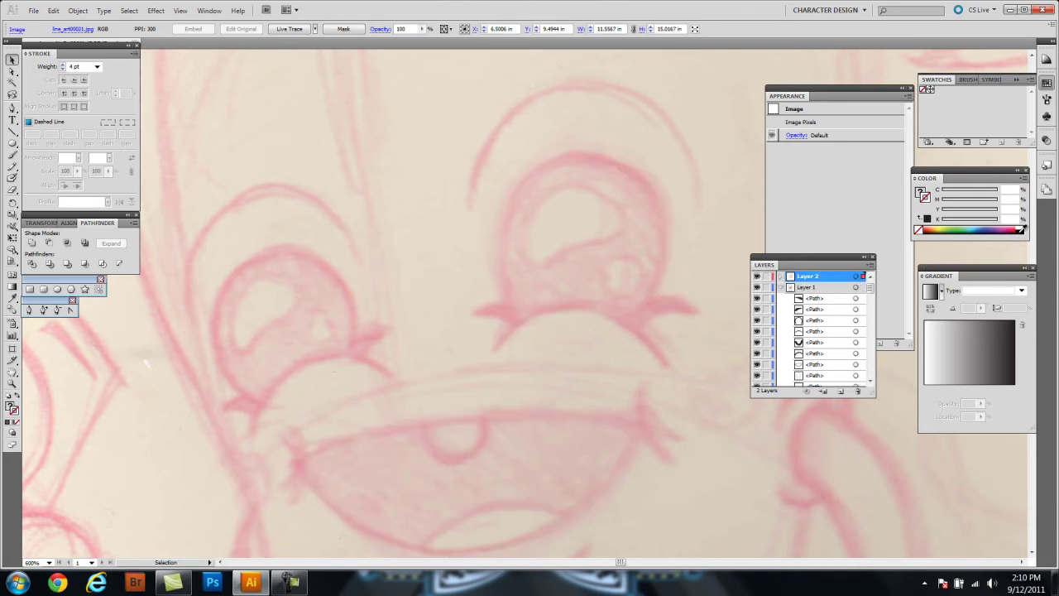
key("ctrl+alt+3")
Step: Draw an unfilled black circle around the eye, cut it, and delete its lower half
key("ctrl+shift+a")
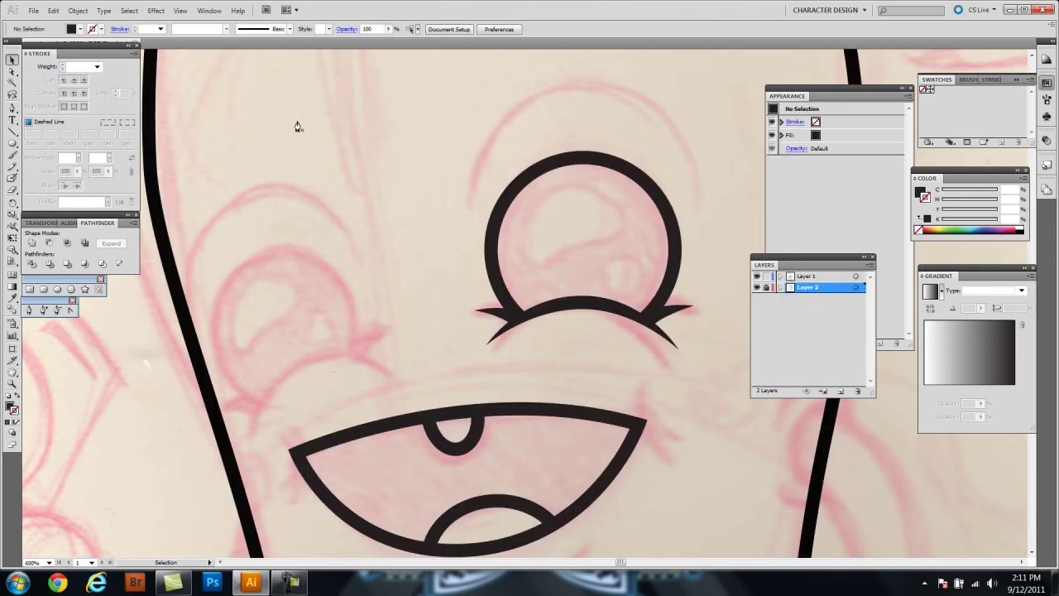
key("shift+x")
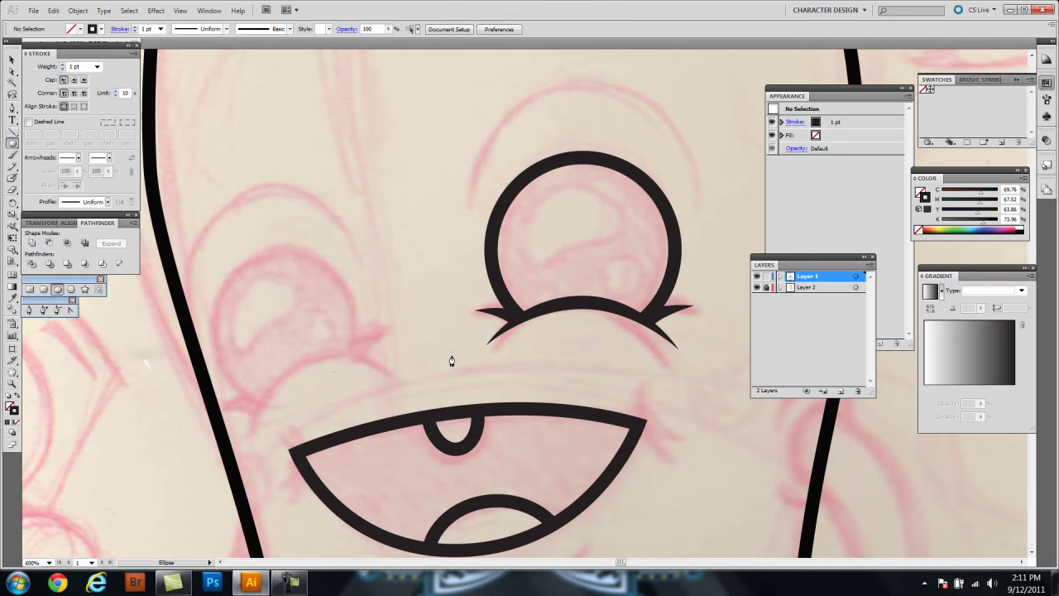
type("5")
key("Return")
left_click_drag(580, 210, 702, 331)
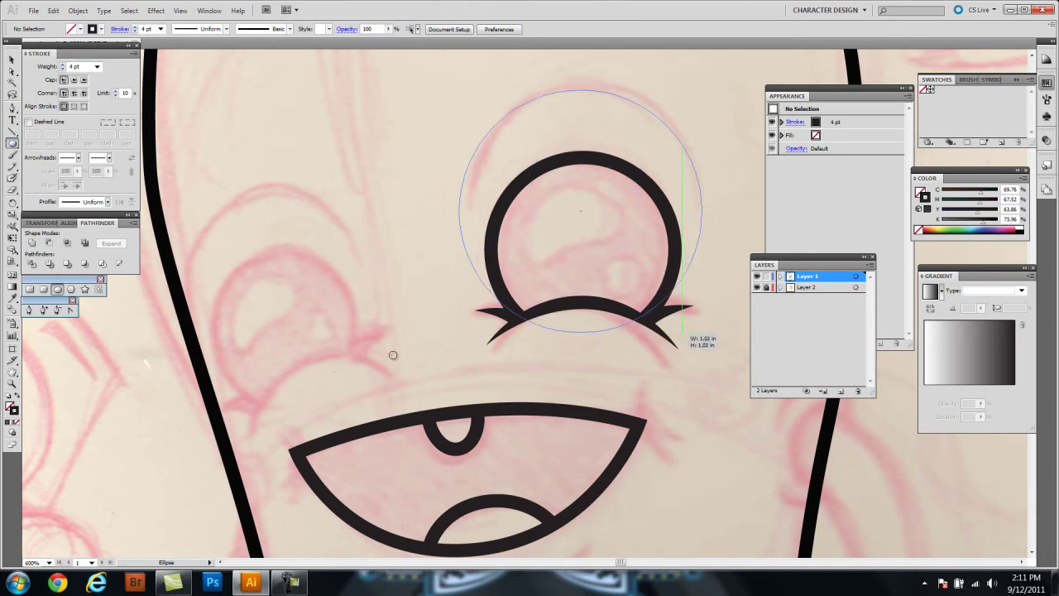
key("c")
left_click(701, 210)
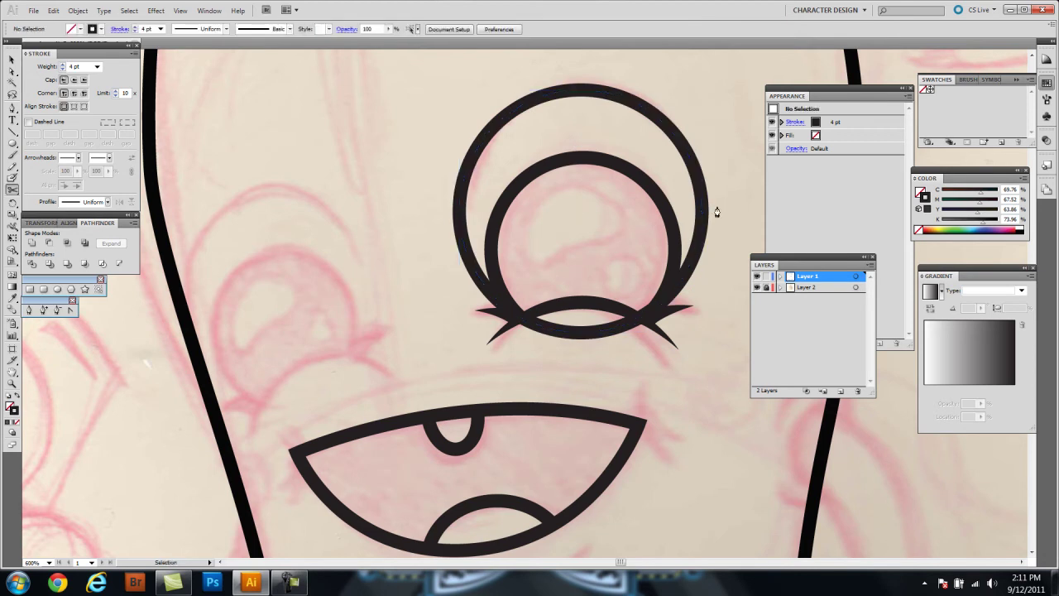
key("Delete")
left_click(700, 208)
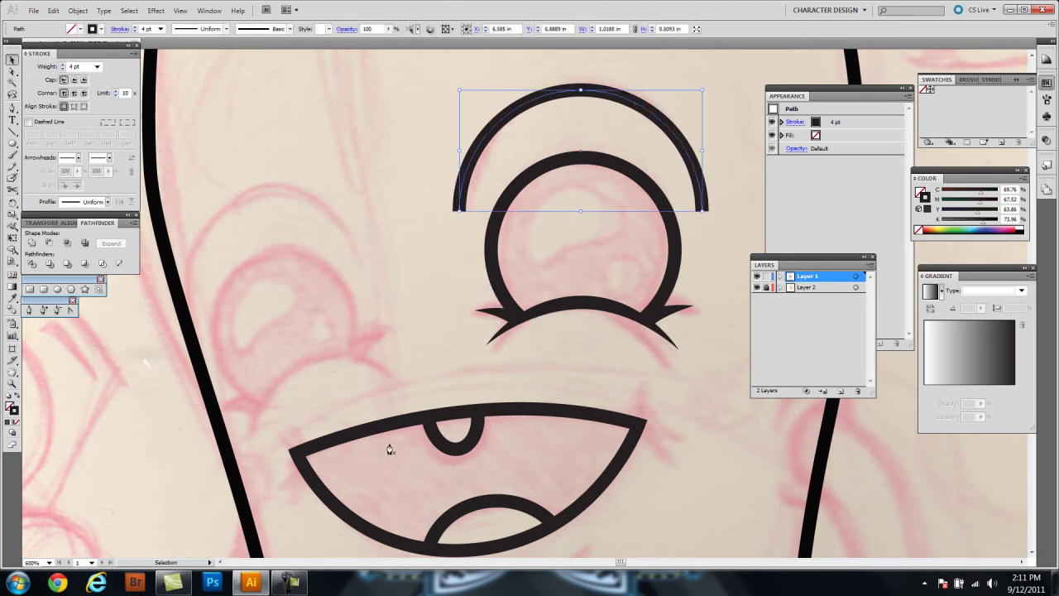
Step: Reshape the brow arc's end points to taper it over the eye
key("a")
left_click(699, 201)
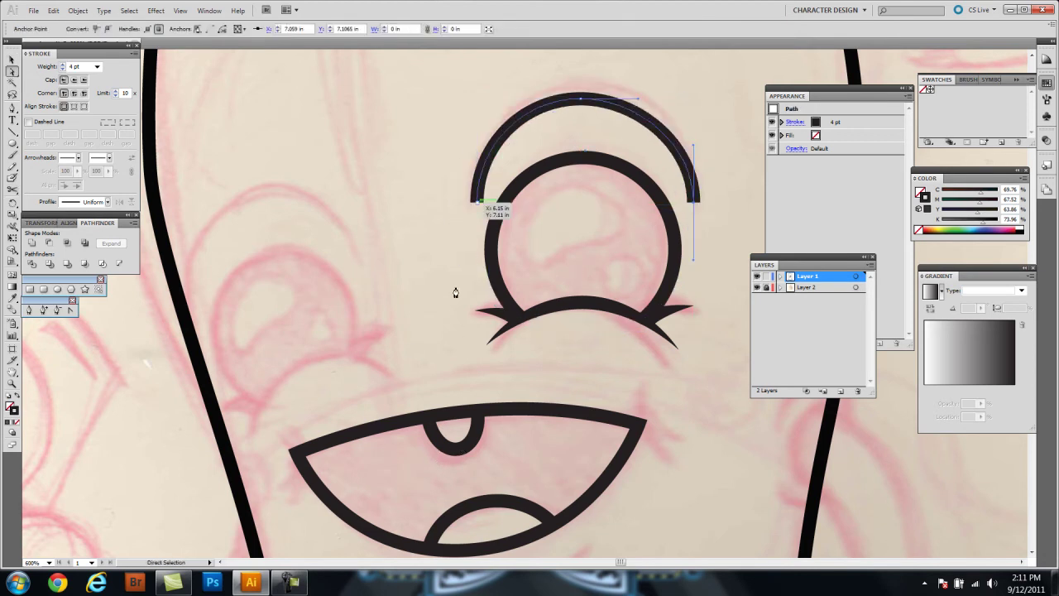
left_click_drag(455, 292, 449, 230)
left_click(439, 209)
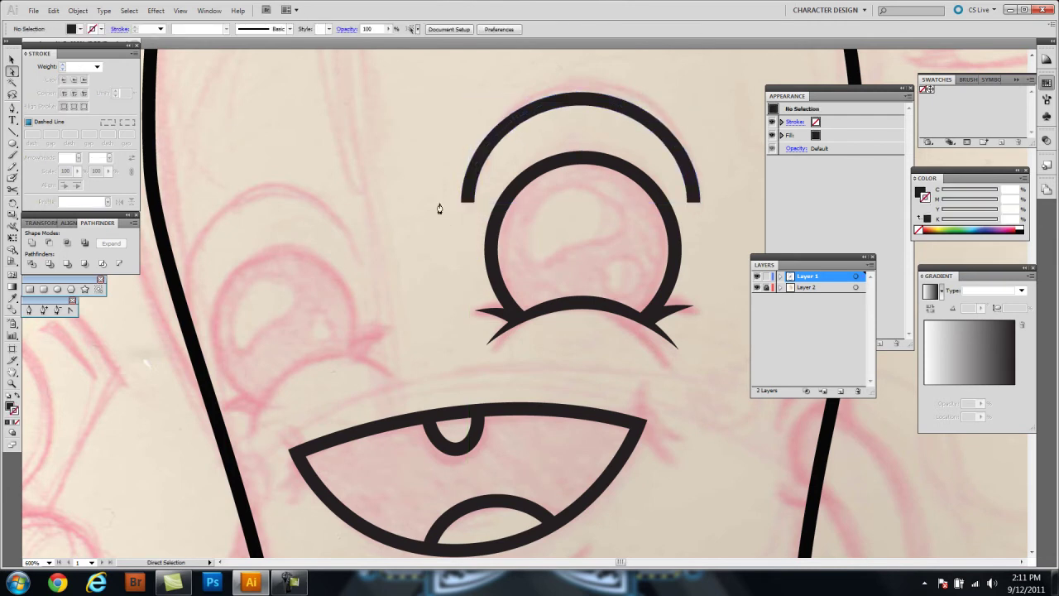
left_click_drag(427, 307, 390, 248)
key("v")
left_click(383, 192)
Step: Copy the whole eye to the character's other side and tilt it slightly
scroll(383, 191, "left", 2)
key("ctrl+f")
mouse_move(735, 289)
left_mouse_down()
mouse_move(456, 353)
mouse_move(414, 212)
mouse_move(430, 166)
left_mouse_up()
left_click(433, 158)
key("ctrl+minus")
key("ctrl+minus")
key("ctrl+minus")
Step: Draw a small circle at the mouth's right corner and cut it into a C-shaped curl
key("ctrl+plus")
key("ctrl+plus")
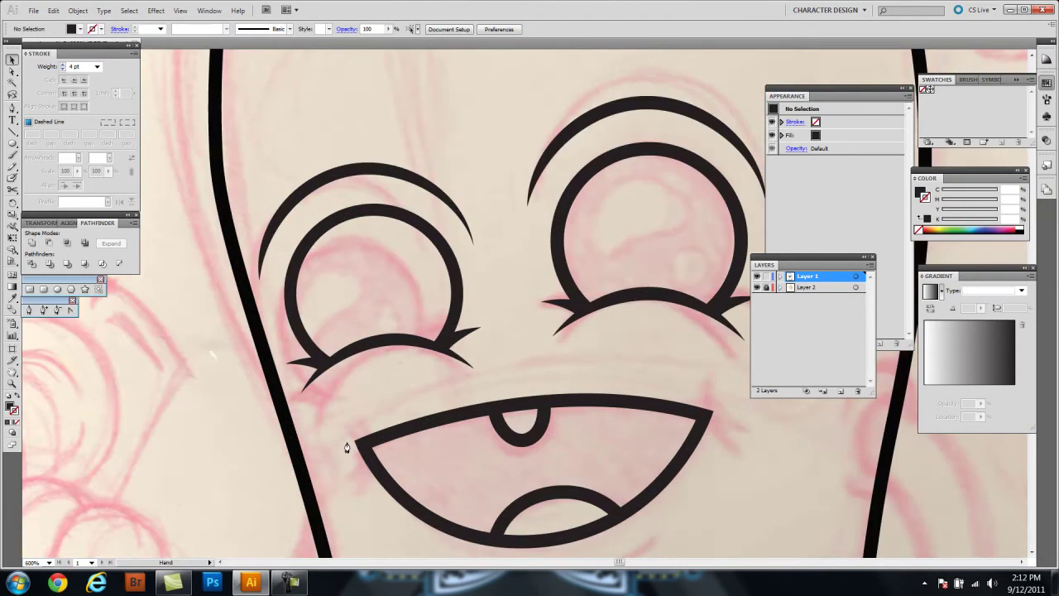
key("ctrl+plus")
left_click(57, 289)
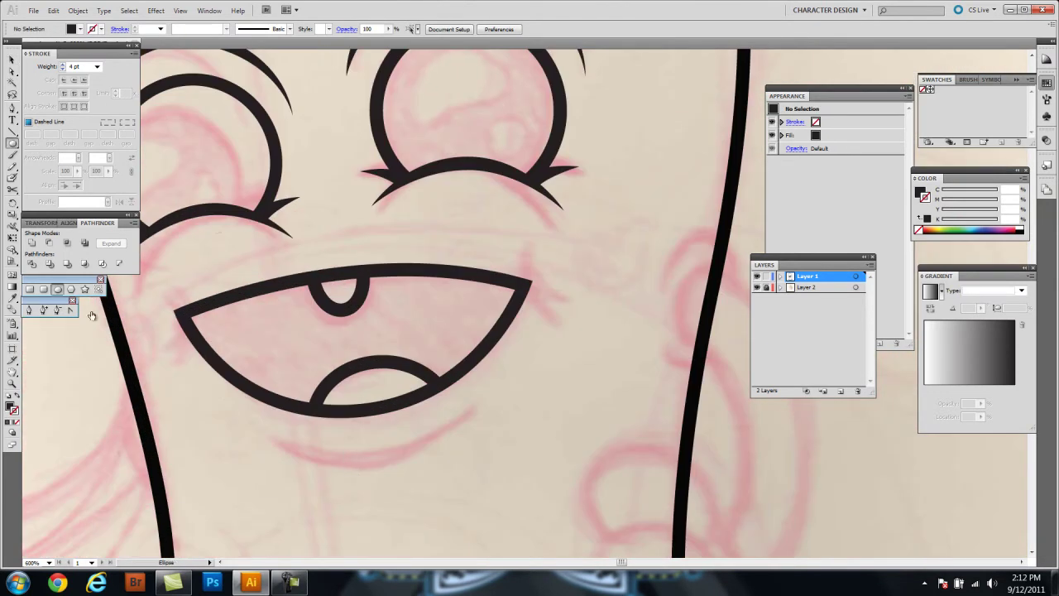
key("shift+x")
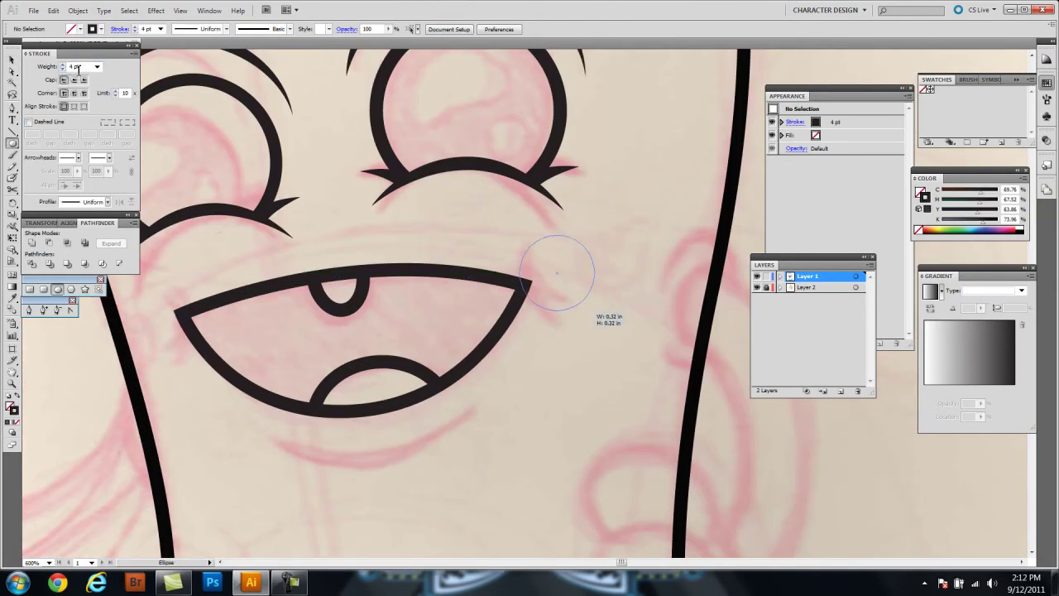
left_click_drag(564, 285, 597, 314)
key("c")
left_click(556, 236)
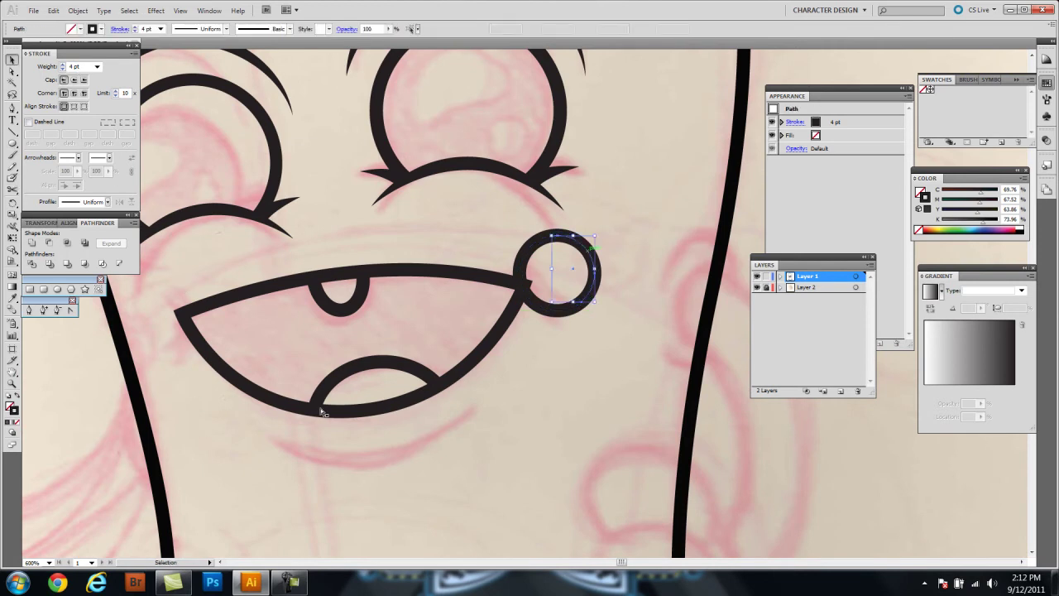
left_click(584, 303)
key("Delete")
key("v")
left_click(362, 371)
Step: Shrink the curl slightly to fit the mouth corner
key("ctrl+z")
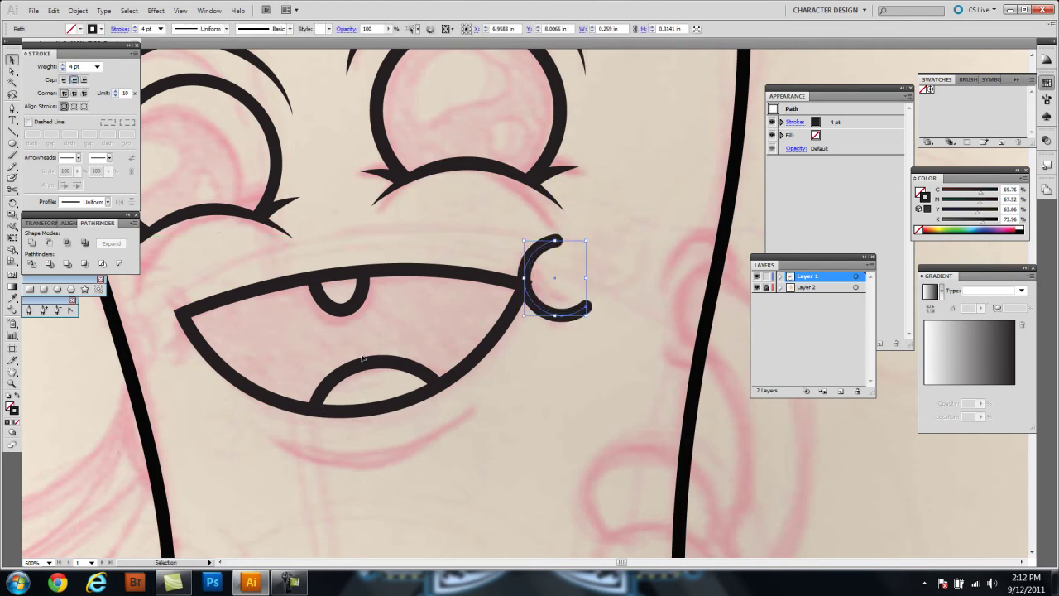
left_click_drag(586, 315, 577, 305)
key("a")
key("v")
left_click(451, 379)
key("shift+e")
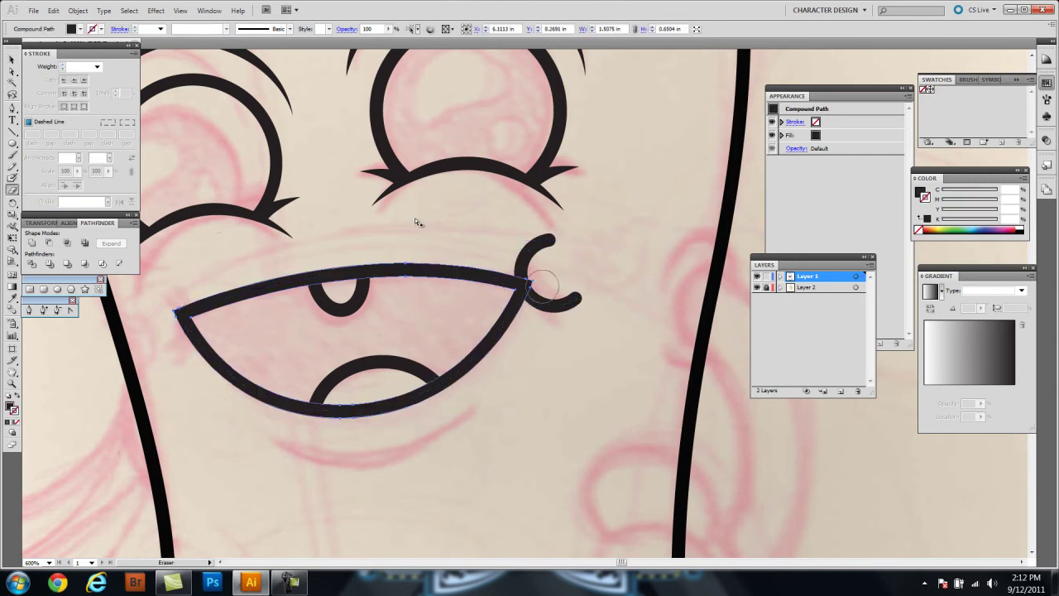
Step: Reflect a copy of the curl vertically and rotate it onto the mouth's left corner
left_click(534, 280, "ctrl")
key("alt+o")
left_click(581, 303)
left_click(334, 304, "ctrl")
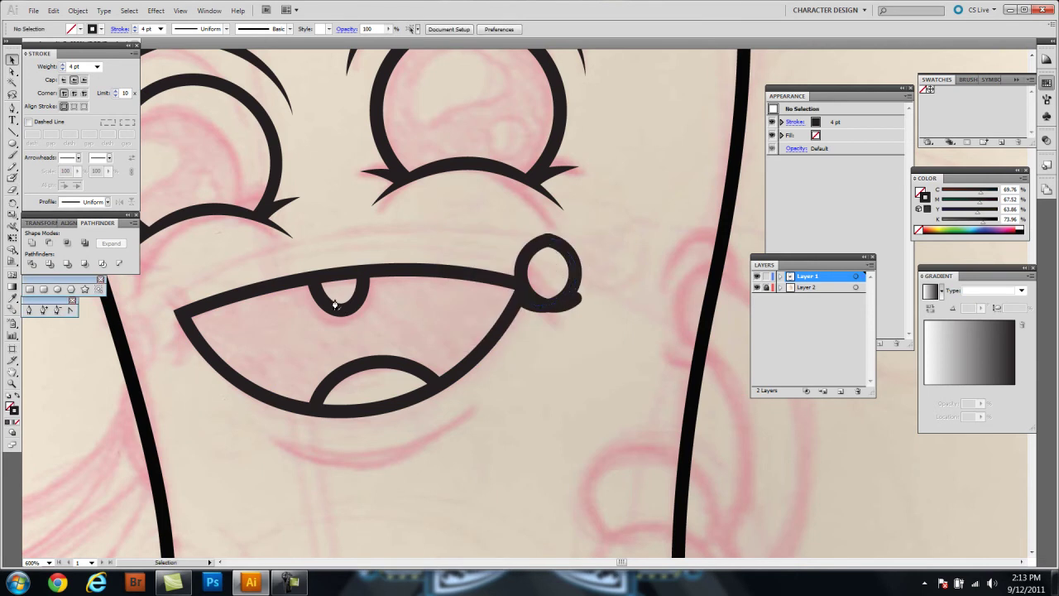
left_click_drag(575, 269, 157, 302)
left_click_drag(350, 274, 445, 211)
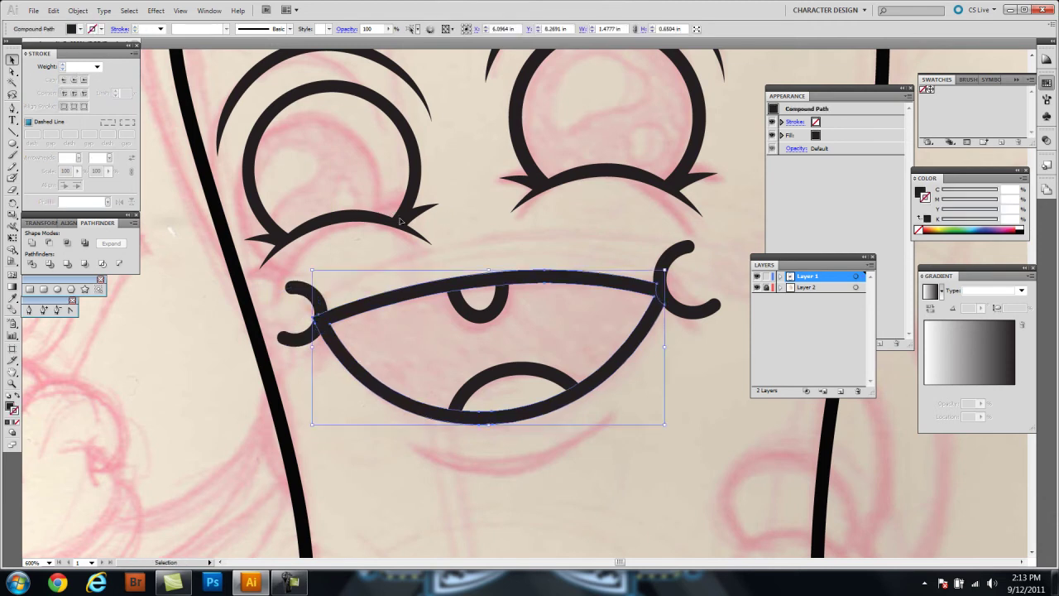
Step: Draw a tapered black chin curve beneath the mouth
key("shift+e")
key("ctrl+0")
key("ctrl+plus")
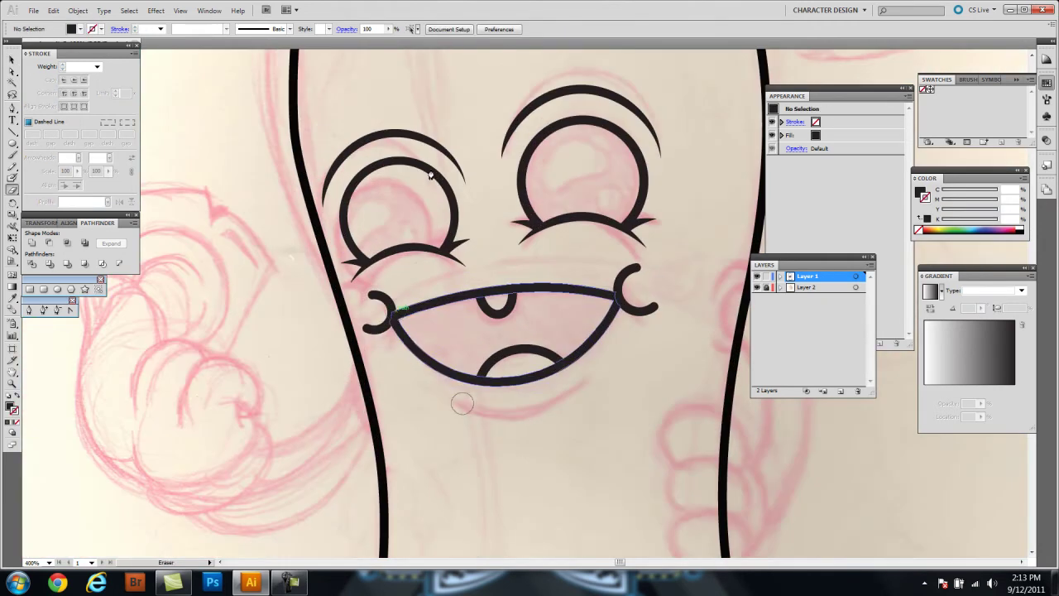
key("ctrl+plus")
left_click_drag(449, 229, 465, 267)
key("shift+x")
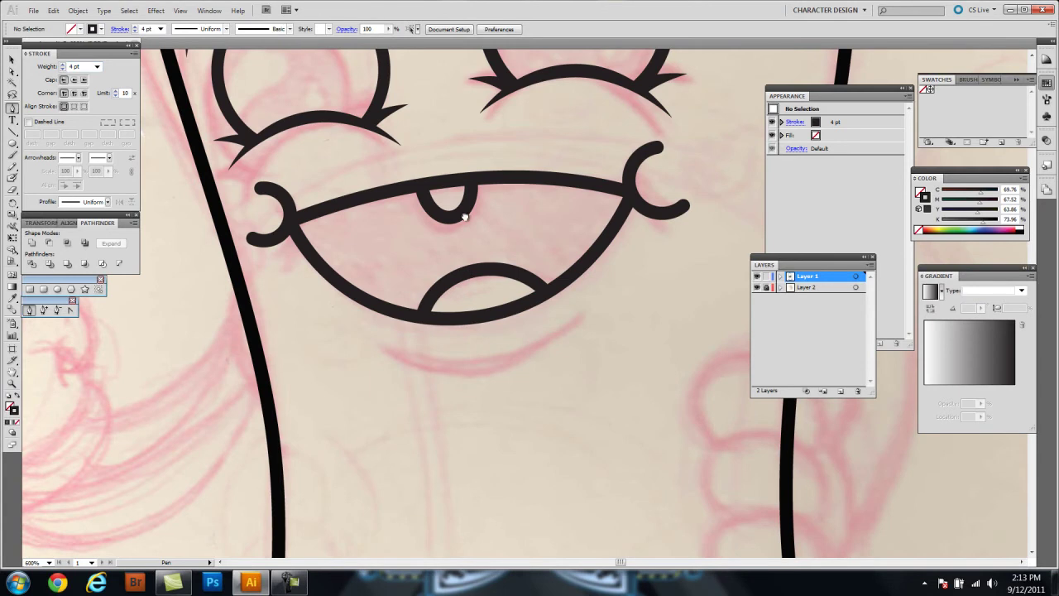
left_click_drag(575, 324, 490, 401)
left_click(381, 348)
left_click(386, 307, "ctrl")
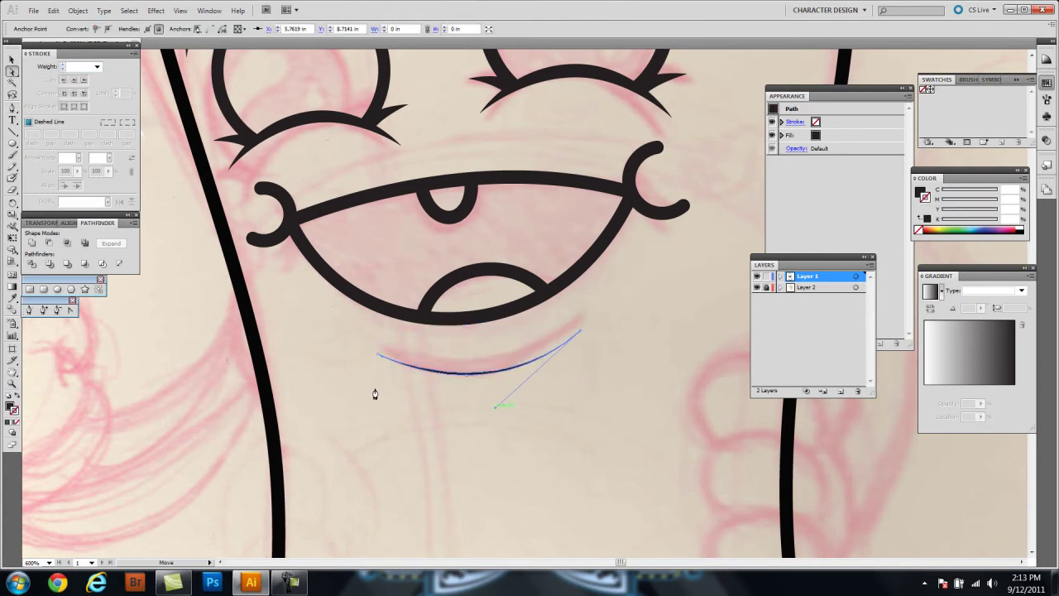
left_click_drag(378, 386, 653, 278)
left_click_drag(425, 456, 426, 464)
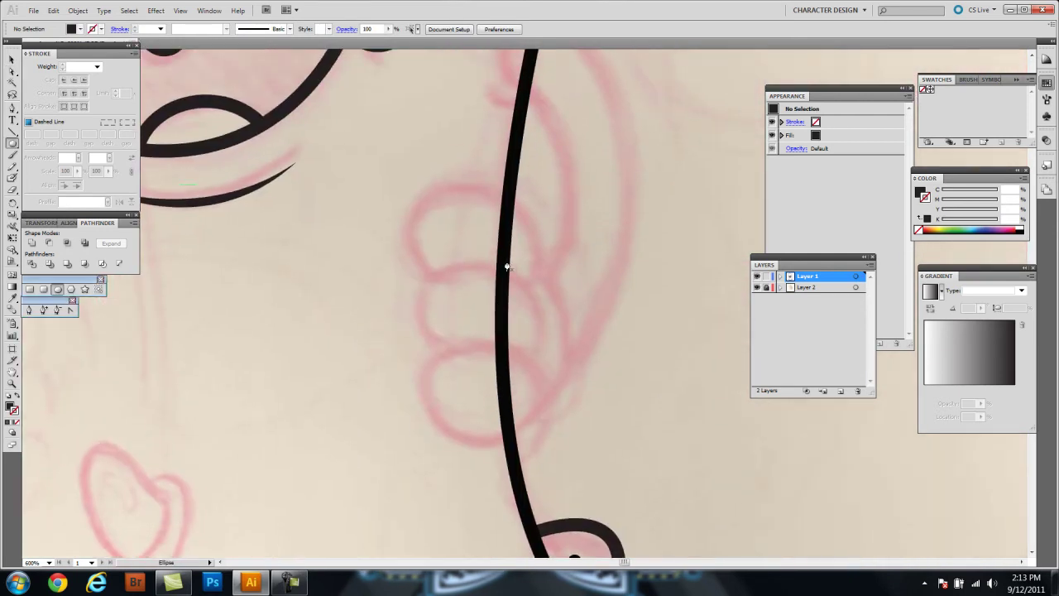
Step: Draw a 4 pt black outline ellipse over the arm line and stack two duplicates upward
key("shift+x")
left_click_drag(424, 341, 543, 438)
key("v")
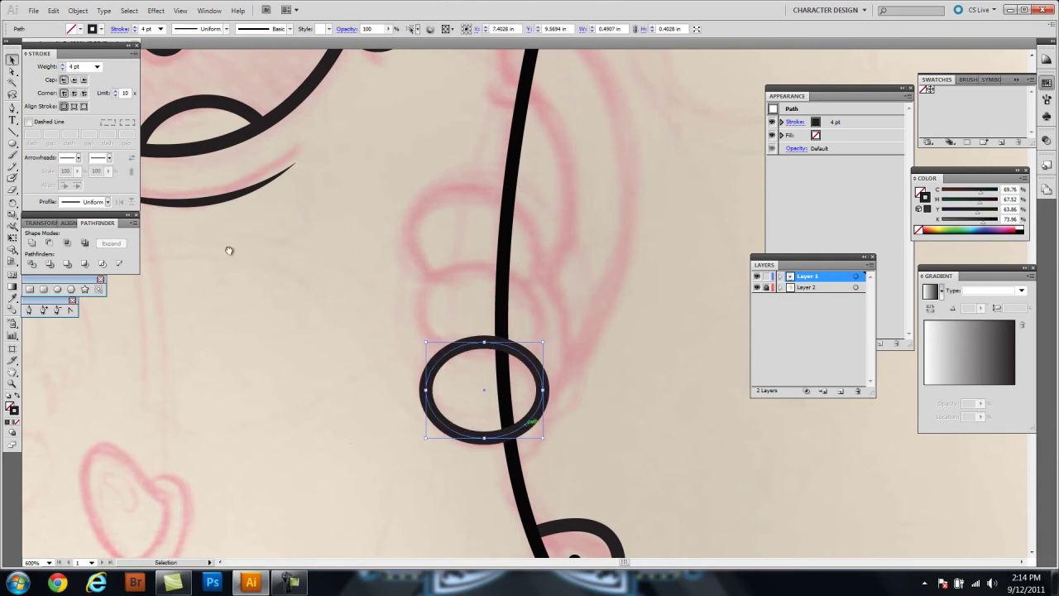
left_click_drag(527, 354, 524, 283)
key("ctrl+d")
Step: Erase the bottom and top rings' arcs where they overlap the middle ring
left_click(423, 387)
key("shift+e")
left_click_drag(527, 347, 437, 351)
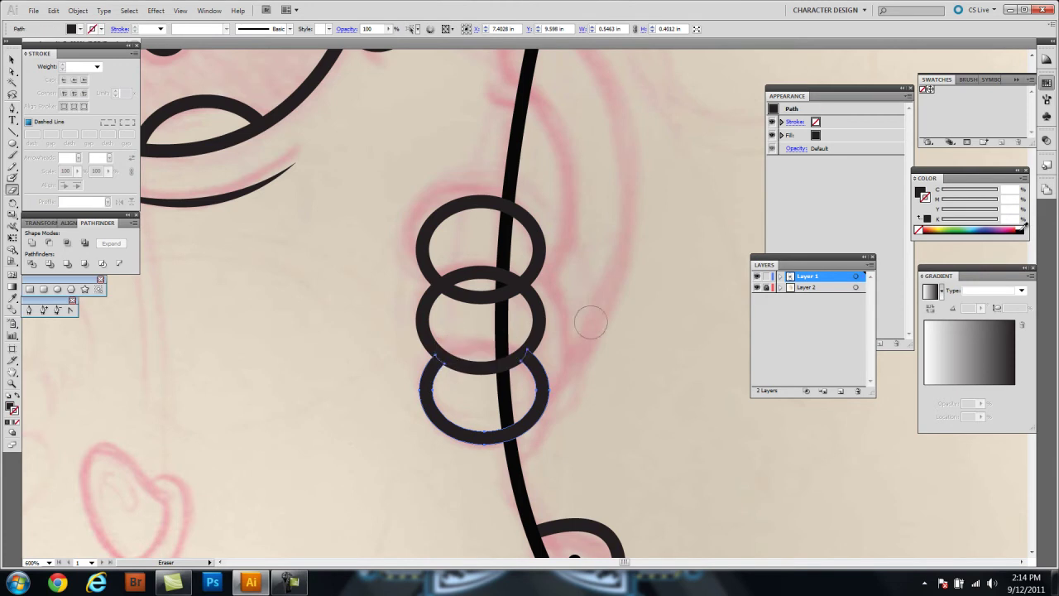
key("v")
key("ctrl+shift+a")
left_click(540, 263)
key("shift+e")
left_click_drag(533, 289, 440, 295)
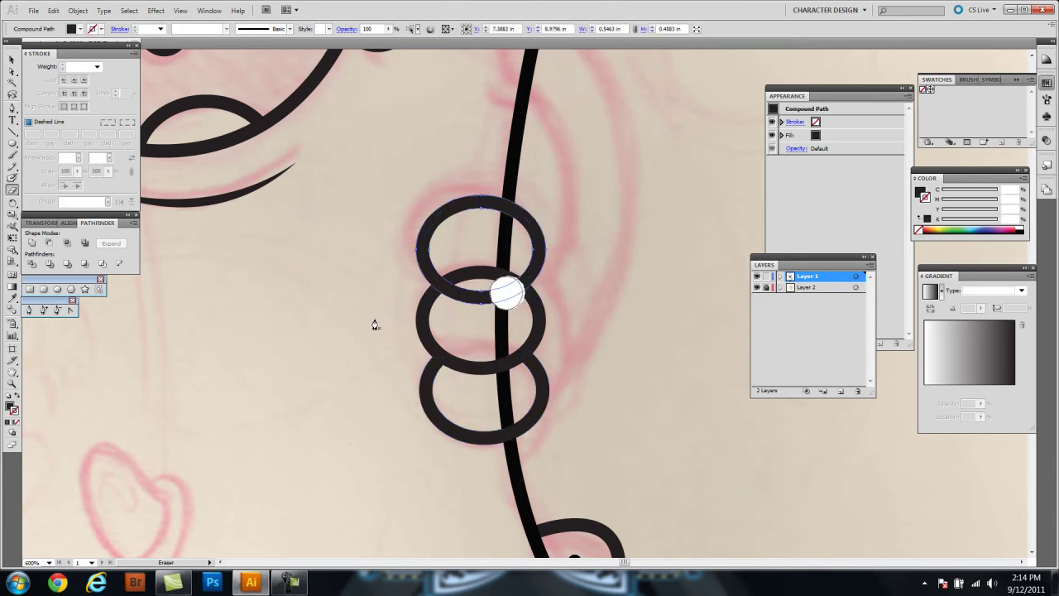
Step: Erase the vertical body line inside the finger rings
key("v")
left_click(501, 308)
key("shift+e")
left_click_drag(503, 430, 499, 220)
key("ctrl+shift+a")
left_click_drag(450, 375, 498, 371)
Step: Draw a new black outline oval across the rings and erase it down to its right arc
key("shift+x")
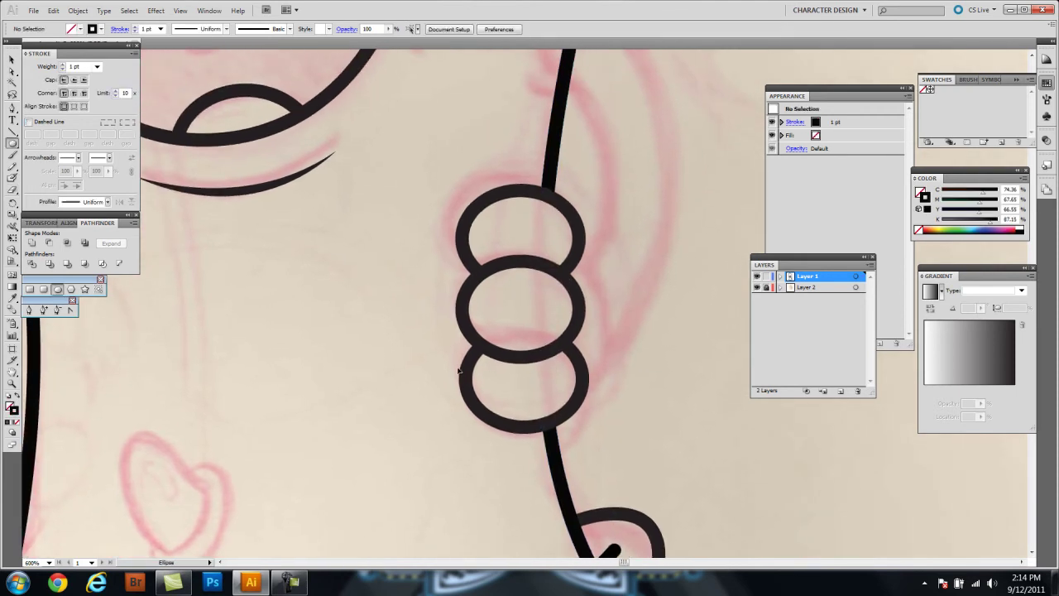
left_click_drag(579, 385, 582, 383)
key("shift+e")
left_click_drag(558, 242, 569, 223)
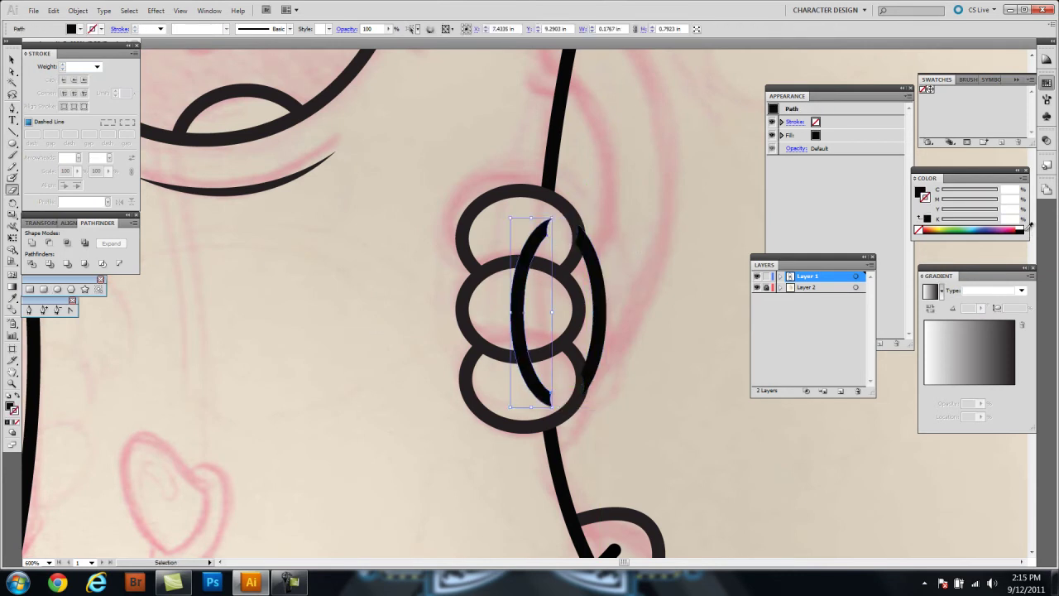
left_click_drag(565, 378, 517, 248)
left_click_drag(788, 184, 742, 239)
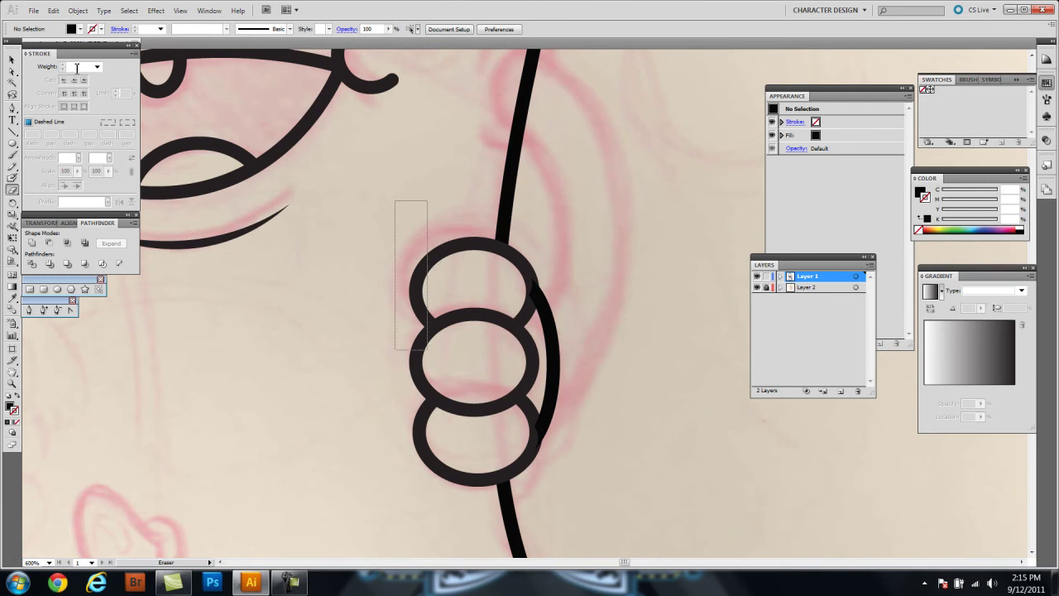
Step: Select the three finger rings, briefly enter isolation mode, then exit back to the drawing
left_click_drag(394, 201, 427, 347)
key("v")
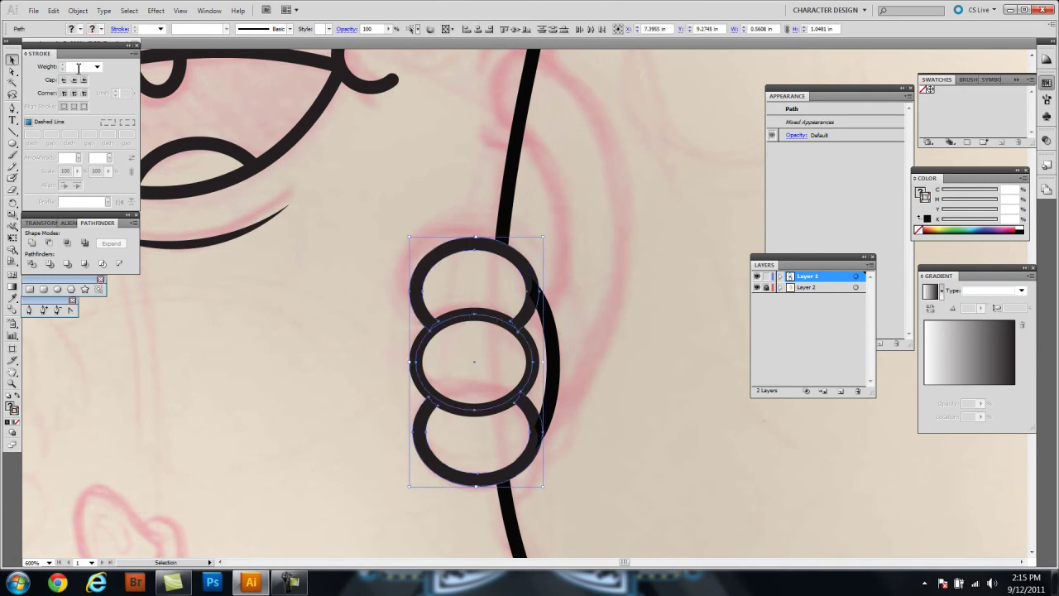
double_click(11, 405)
key("Escape")
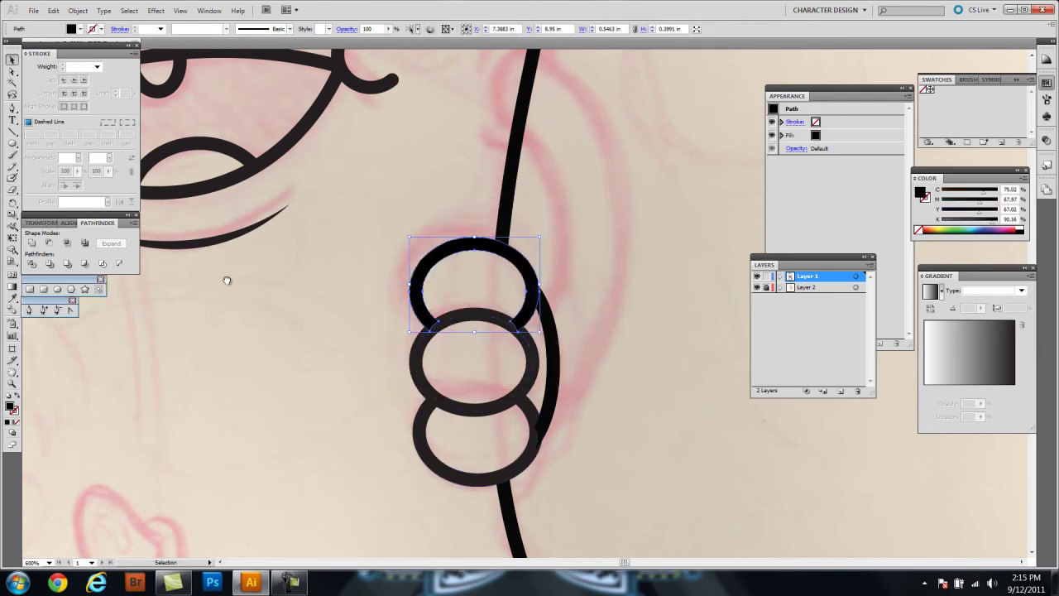
key("ctrl+z")
key("ctrl+z")
key("ctrl+z")
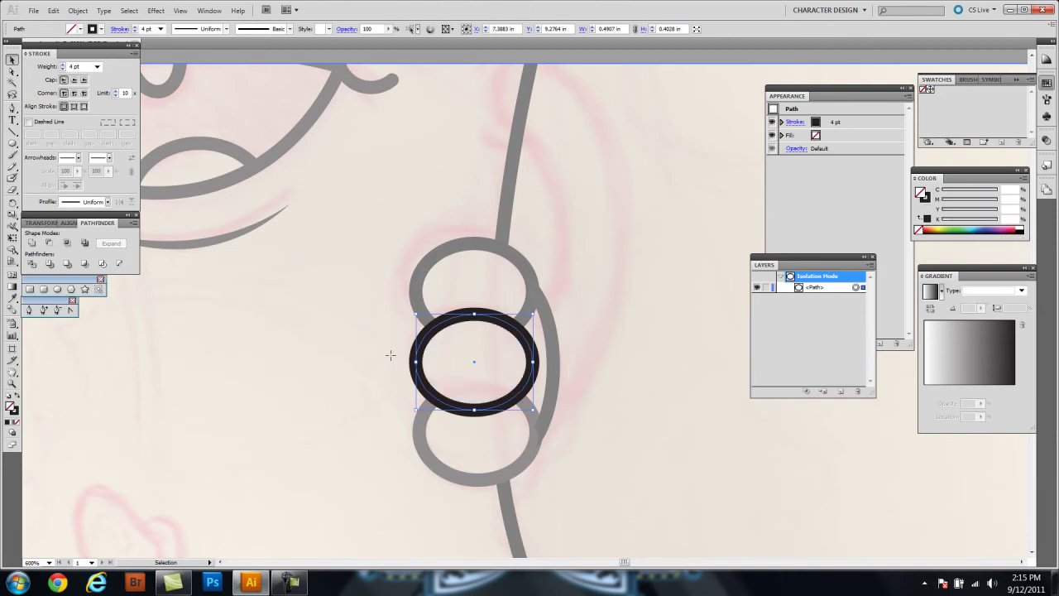
key("Escape")
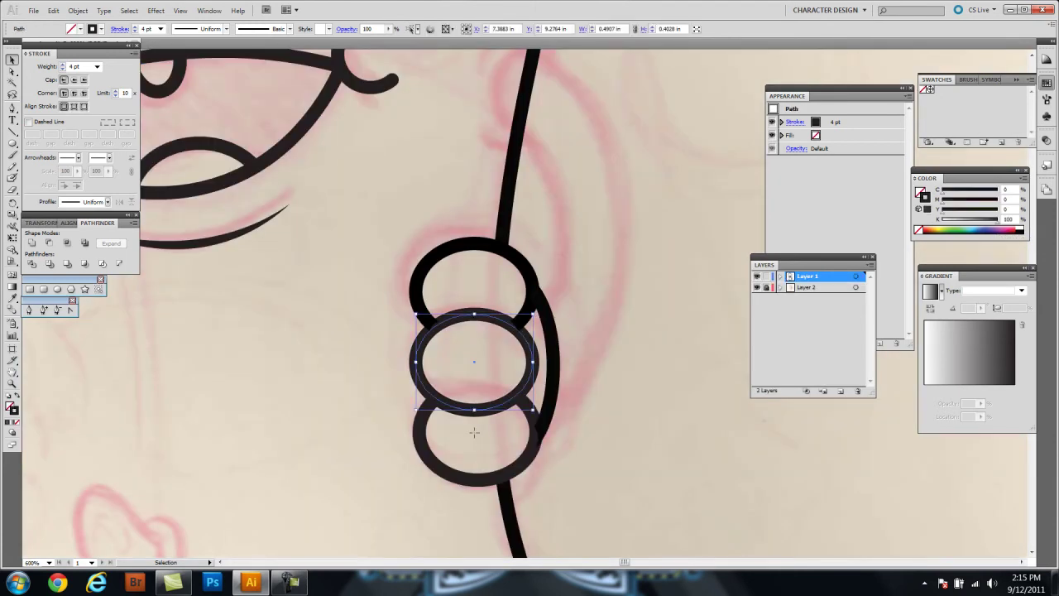
Step: Outline the ring's stroke into a filled shape with no stroke
key("ctrl+shift+o")
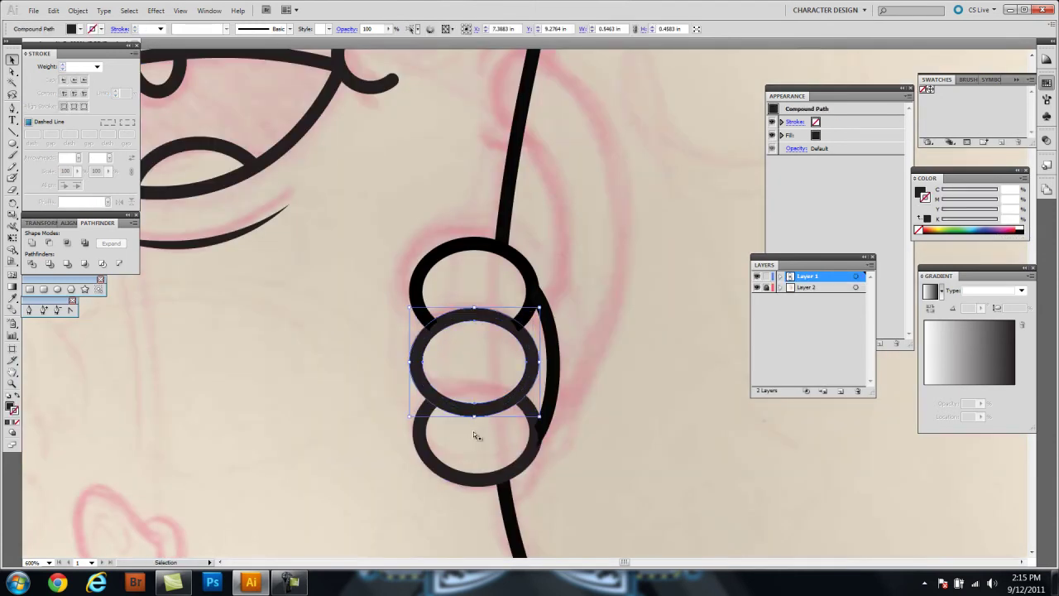
key("comma")
key("slash")
key("x")
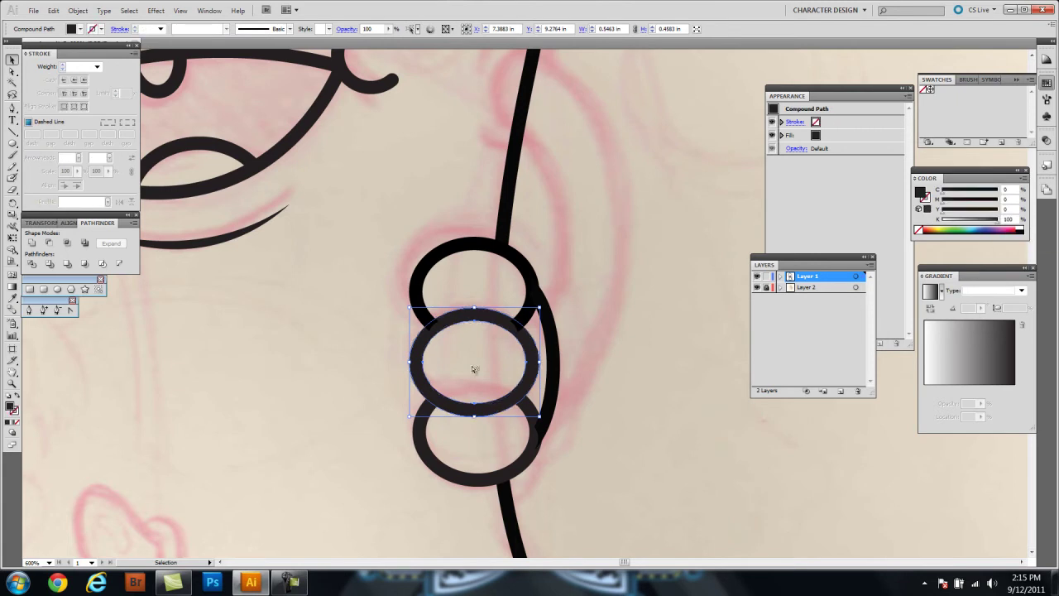
key("shift+x")
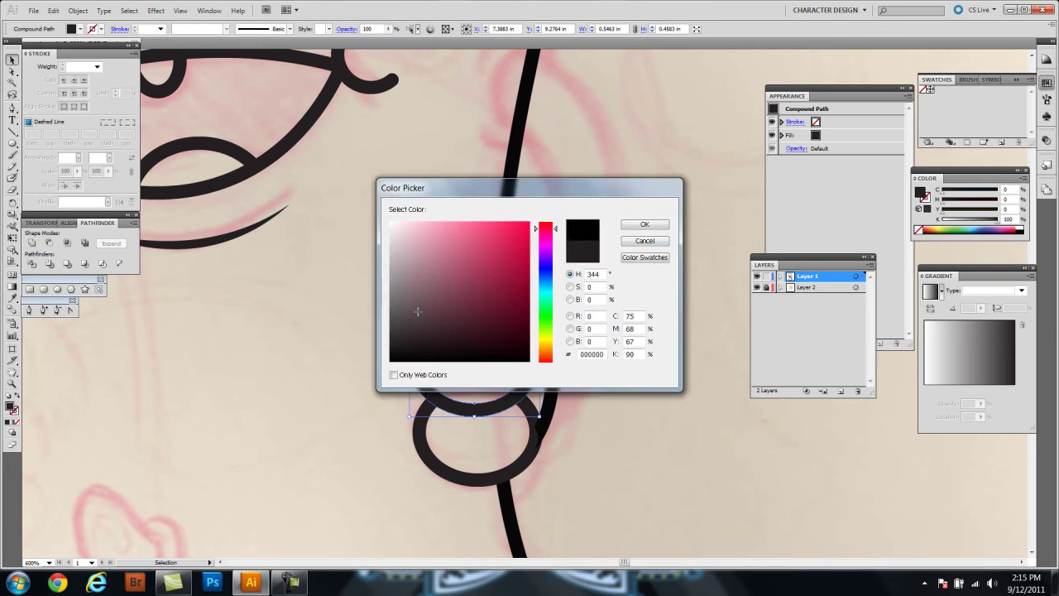
key("Escape")
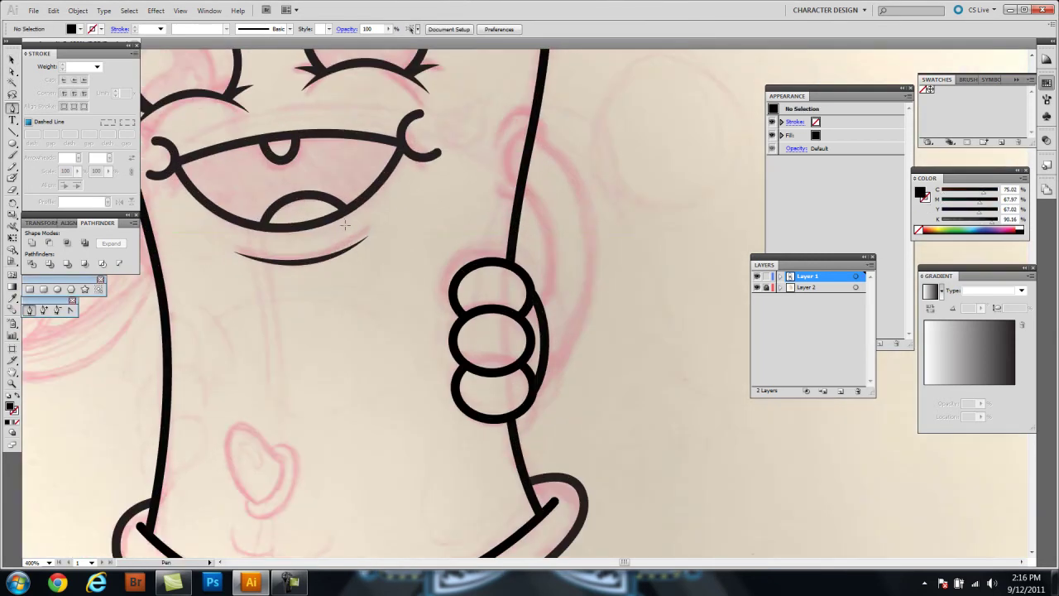
Step: Pen-draw a curved thumb line down to the fingers with a 15 pt black stroke
key("shift+x")
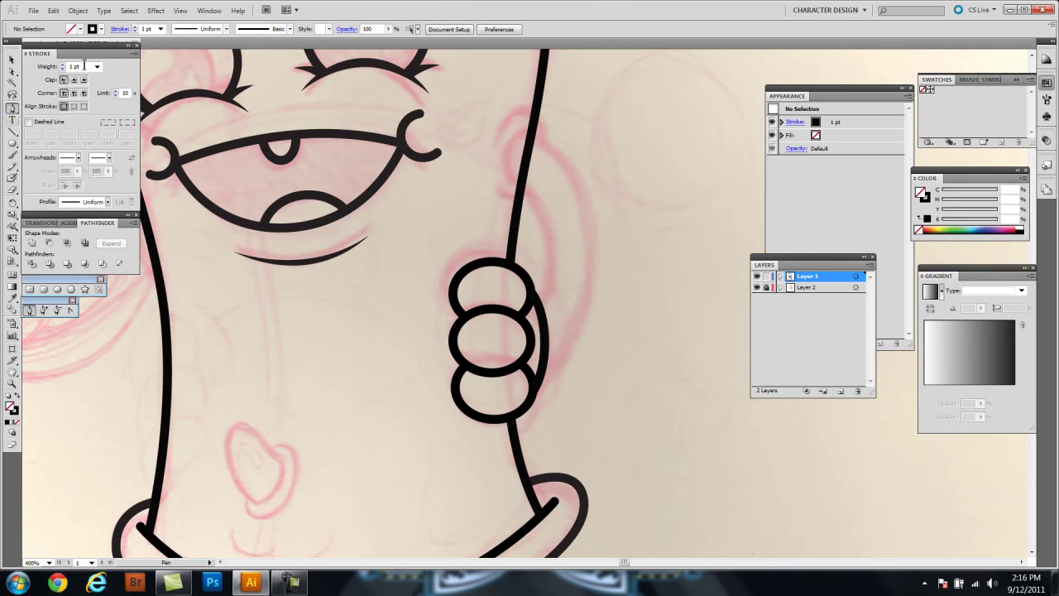
left_click(509, 145)
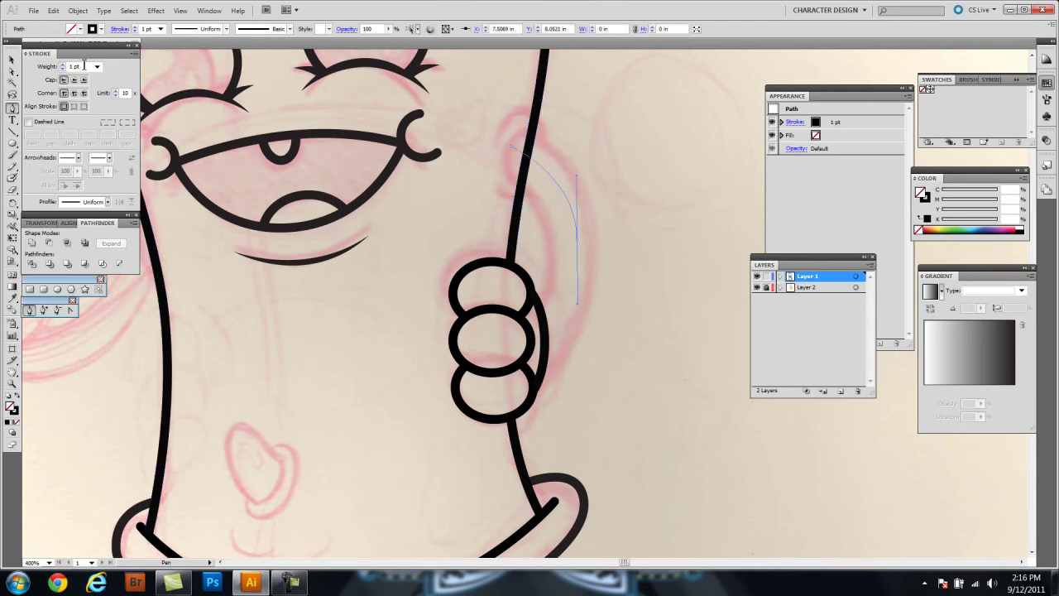
left_click_drag(577, 240, 577, 302)
left_click(75, 66)
key("Up")
key("Up")
key("Up")
key("Up")
key("Up")
key("Up")
key("Up")
key("Up")
key("Up")
Step: Try outlining the thumb stroke with 6 pt and 2 pt outlines, then undo to the 15 pt curve
key("alt+o")
key("Down")
key("Right")
key("Down")
key("Down")
key("Return")
key("shift+x")
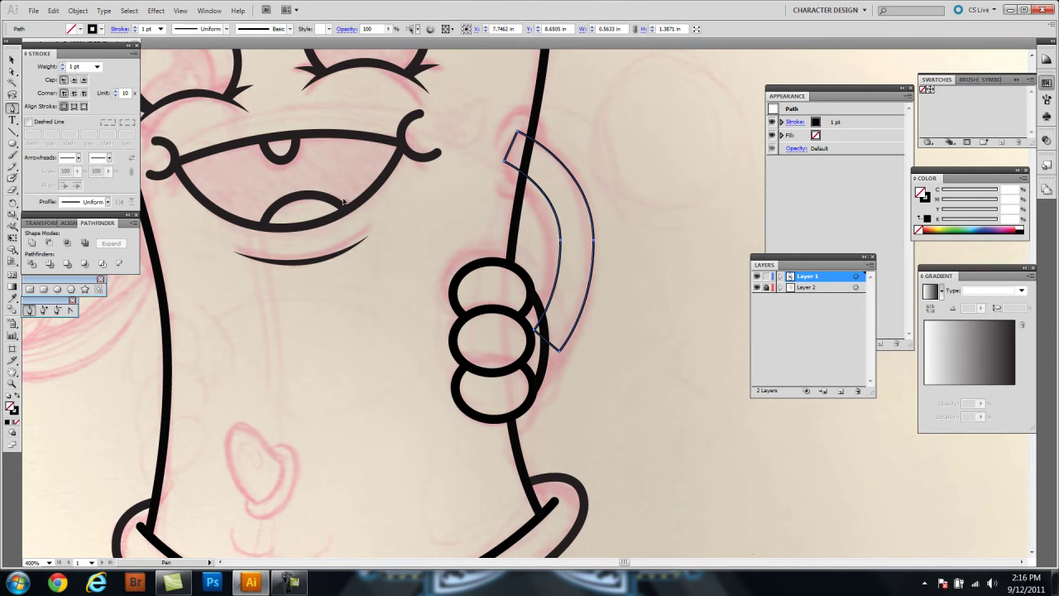
key("Up")
key("Up")
key("Up")
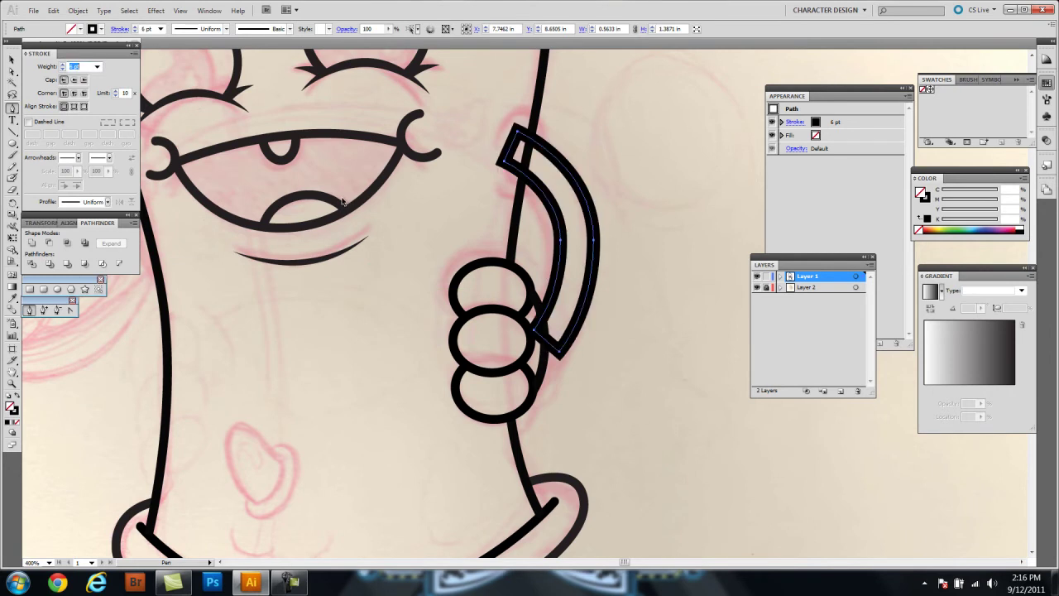
key("Down")
key("Down")
key("Down")
key("Down")
left_click(74, 79)
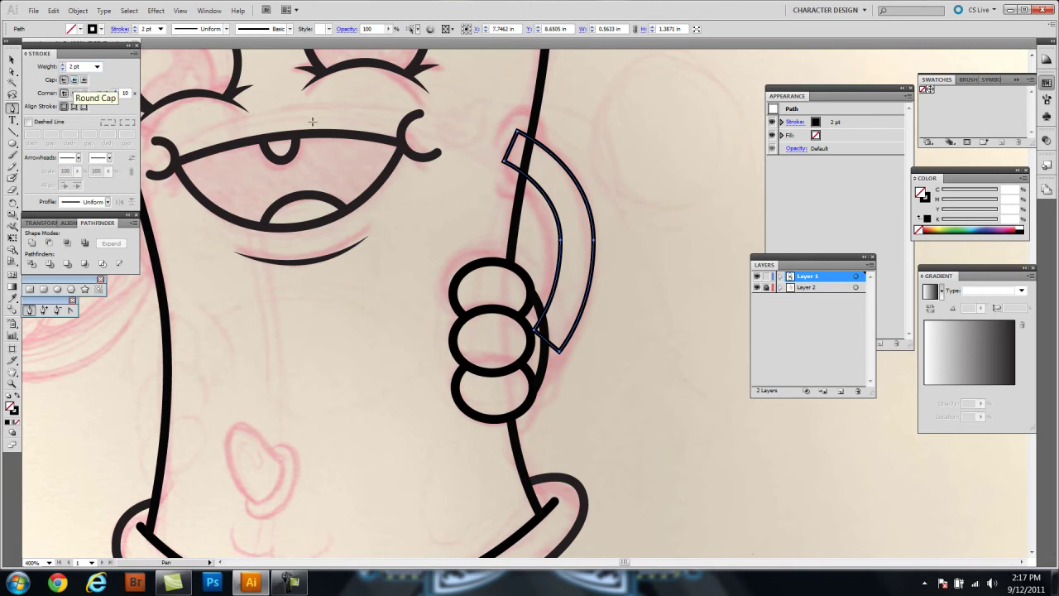
key("shift+x")
key("ctrl+z")
key("ctrl+z")
key("ctrl+z")
key("ctrl+z")
Step: Give the thumb stroke round caps and outline it into a solid black filled shape
left_click(73, 80)
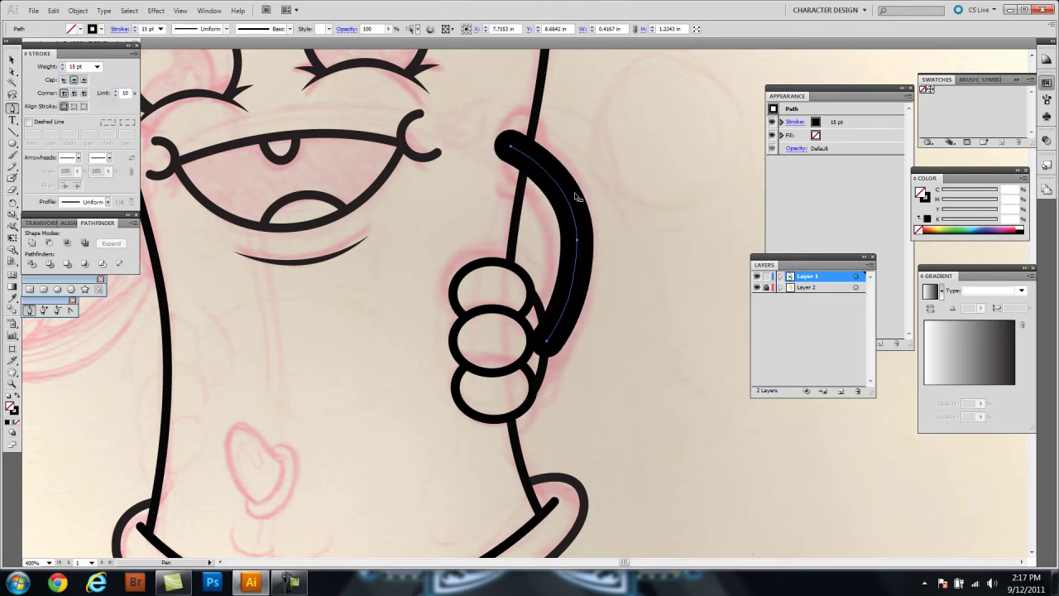
left_click(77, 10)
left_click(285, 284)
type("6")
key("Return")
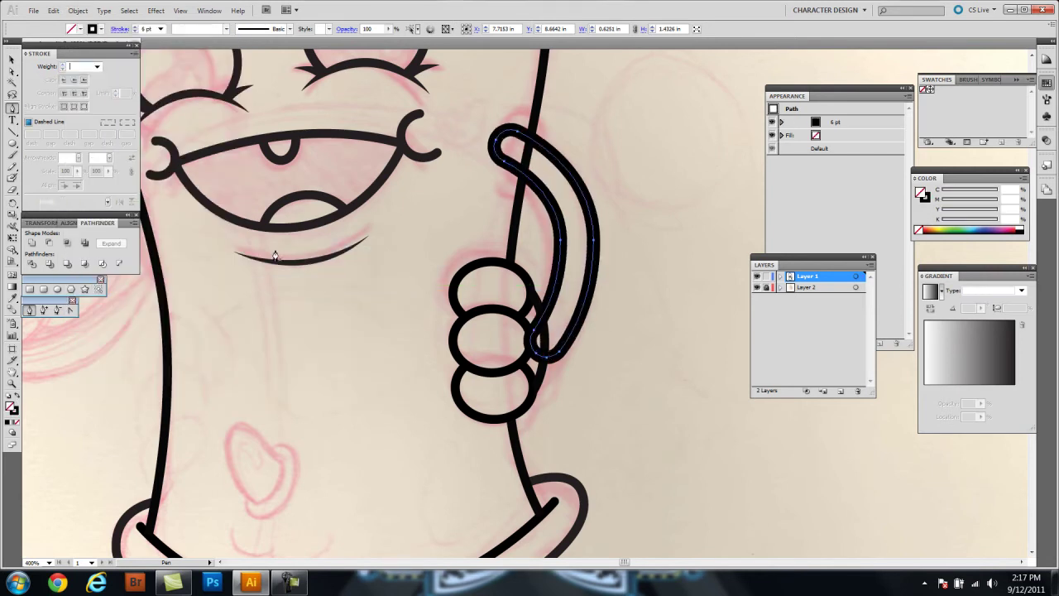
key("ctrl+z")
key("BackSpace")
key("Return")
key("Return")
left_click(409, 239)
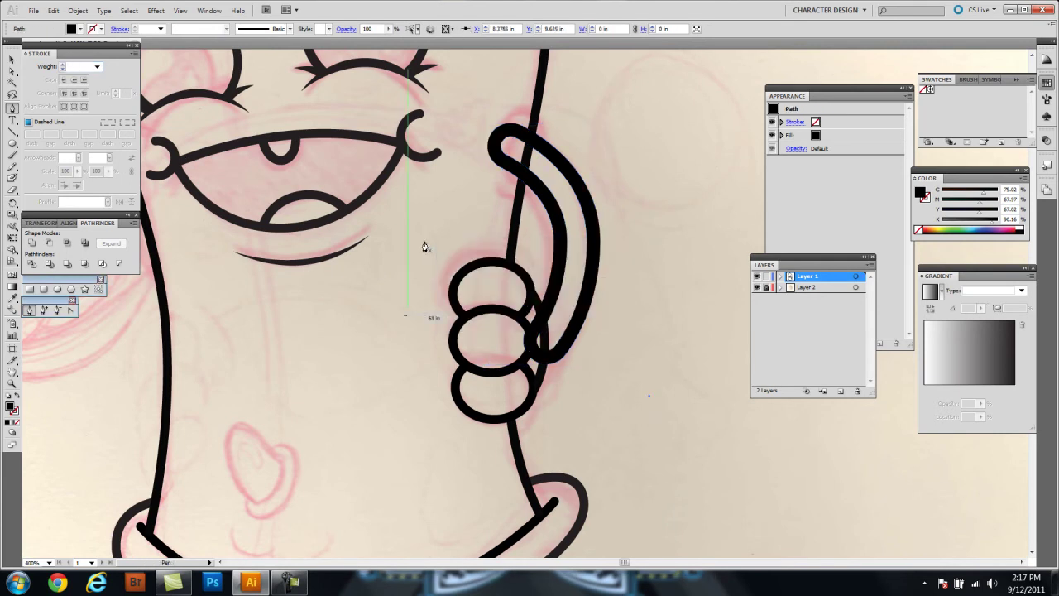
key("Return")
Step: Erase the thumb band where it crosses the finger rings
key("shift+e")
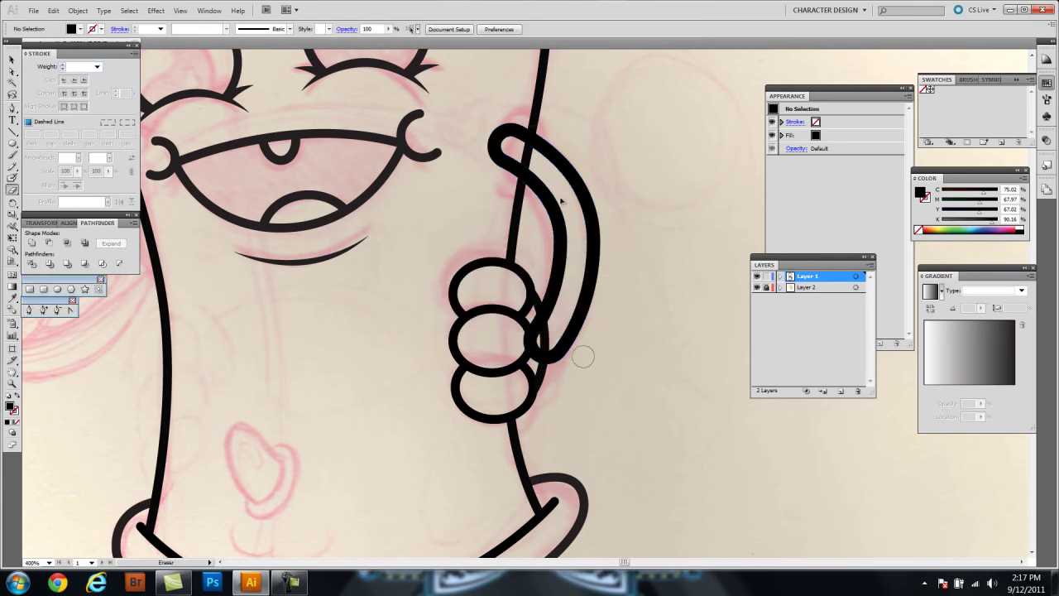
mouse_move(532, 319)
left_mouse_down()
mouse_move(535, 354)
mouse_move(533, 314)
left_mouse_up()
left_click(605, 248, "ctrl")
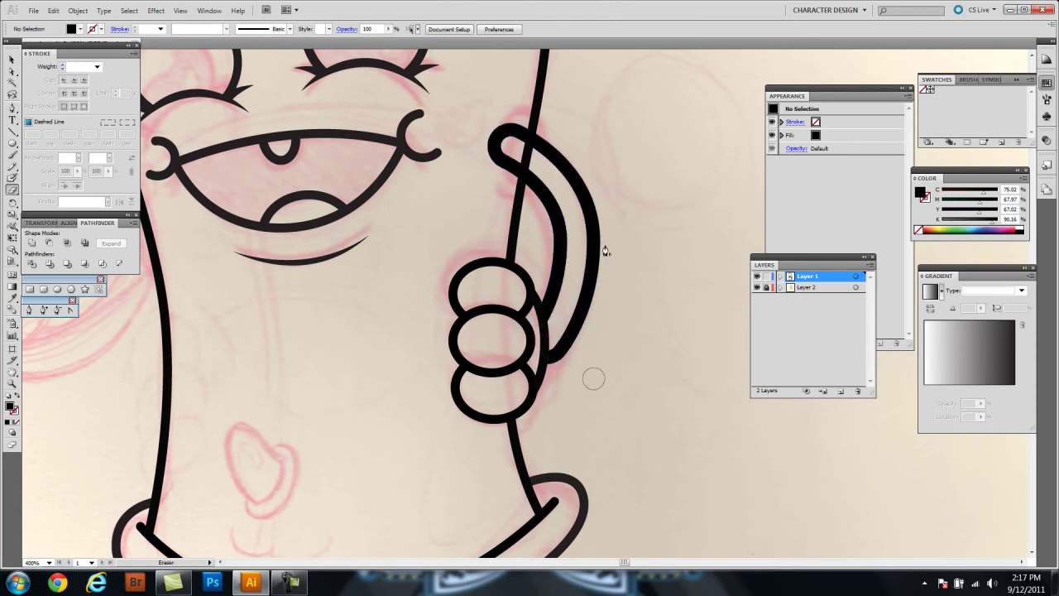
Step: Reshape the thumb's inner curve and tuck its lower anchor in with Direct Selection
key("ctrl+plus")
key("ctrl+plus")
key("a")
left_click(607, 246)
left_click_drag(552, 248, 609, 245)
mouse_move(569, 340)
left_mouse_down()
mouse_move(580, 331)
mouse_move(561, 314)
left_mouse_up()
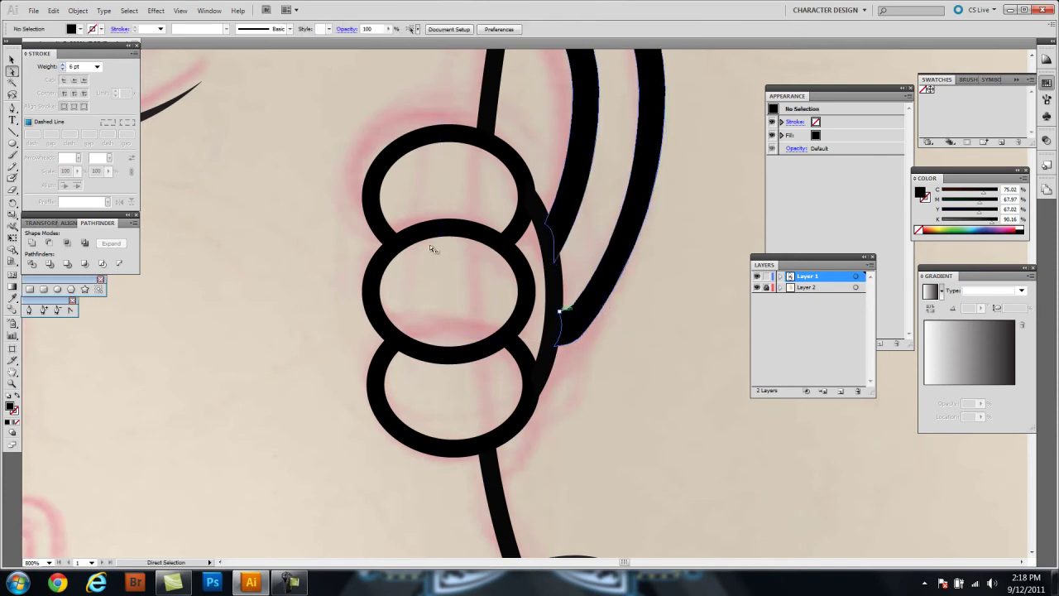
left_click(420, 240)
scroll(418, 236, "up", 1)
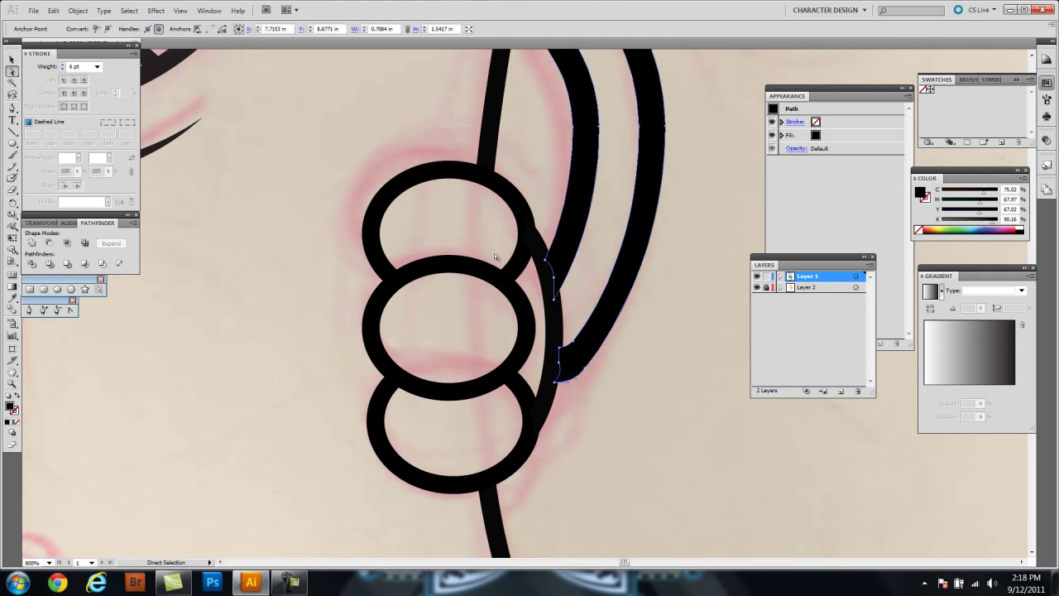
left_click_drag(557, 373, 554, 356)
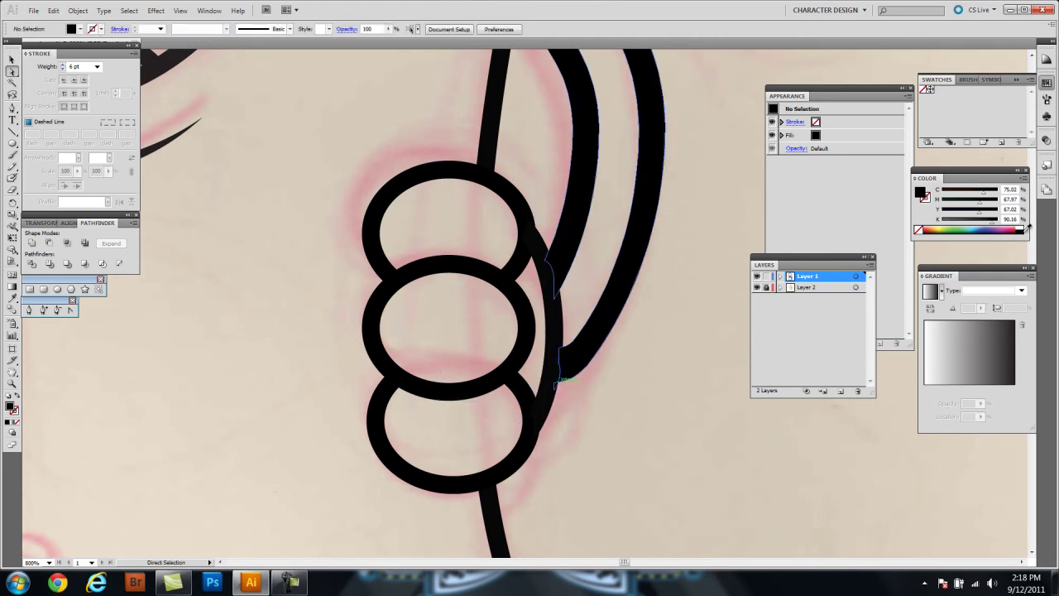
scroll(507, 237, "up", 4)
left_click_drag(507, 238, 426, 326)
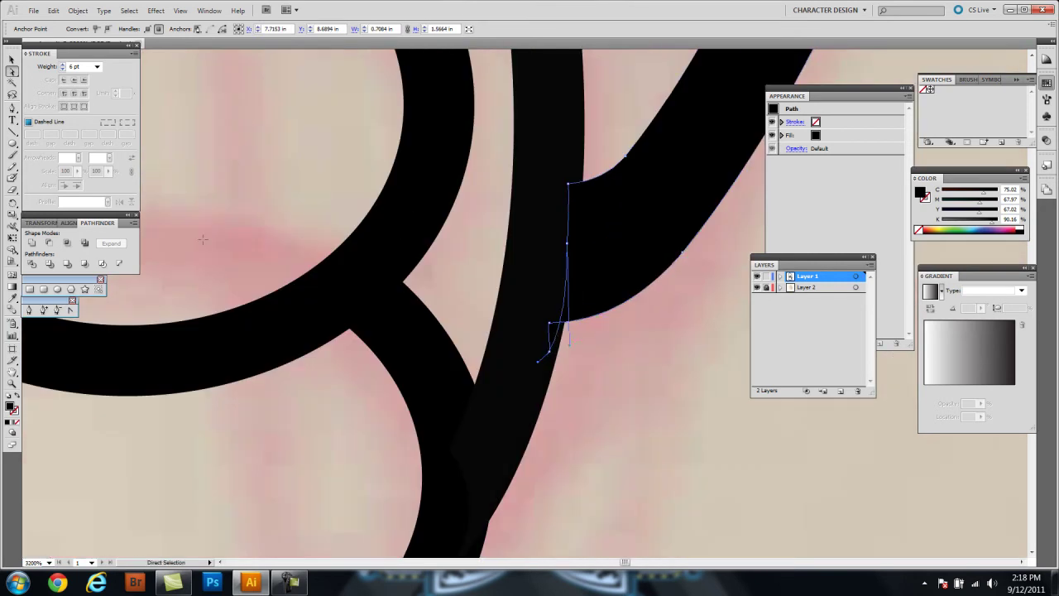
left_click_drag(550, 335, 550, 352)
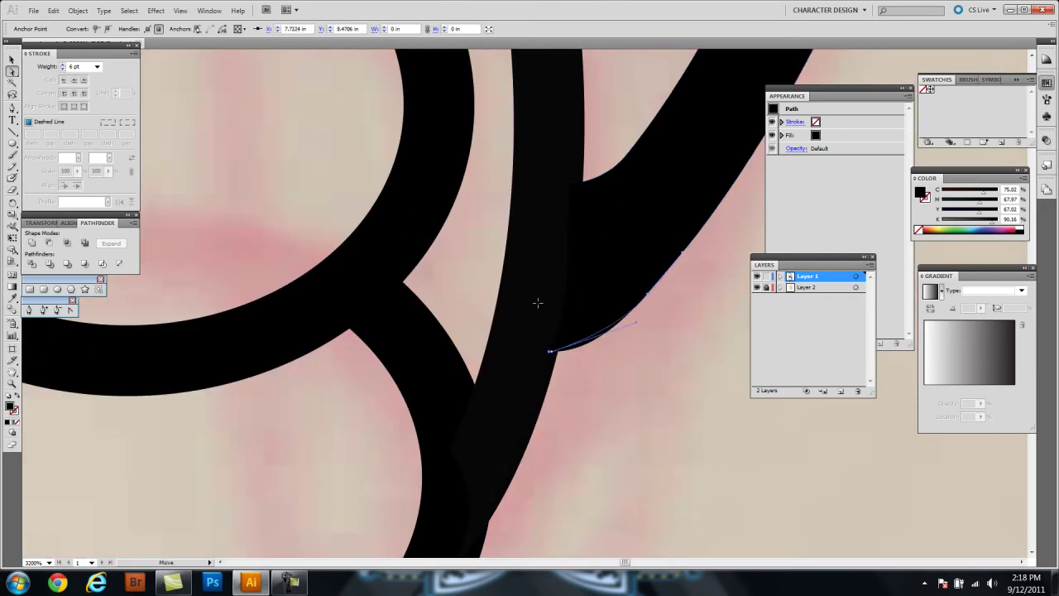
key("ctrl+shift+a")
Step: Erase the body line where the thumb crosses it
scroll(537, 305, "down", 5)
scroll(529, 298, "up", 3)
key("shift+e")
left_click_drag(629, 190, 618, 244)
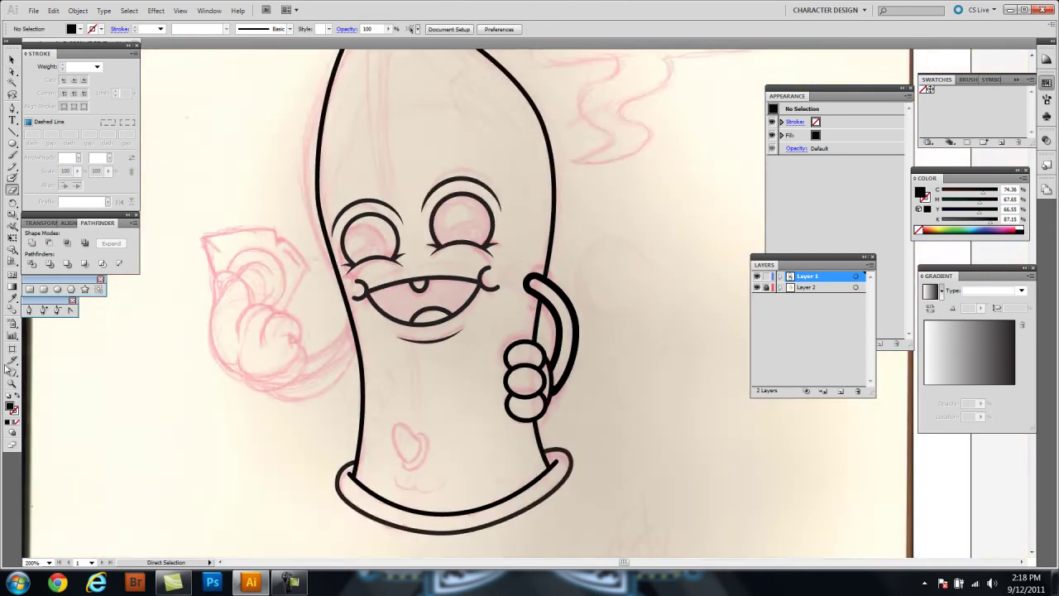
Step: Fill the thumb shape solid black and deselect everything
key("ctrl+plus")
key("a")
left_click(550, 287)
key("shift+x")
key("v")
key("ctrl+shift+a")
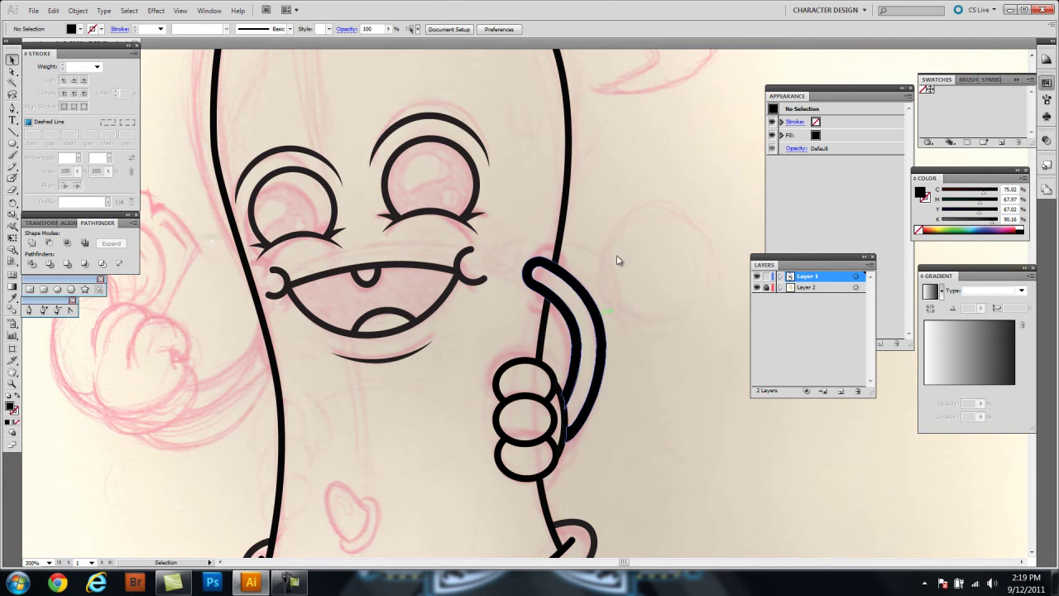
key("ctrl+z")
key("ctrl+z")
Step: Pen-draw a curved black arm line from the body's edge down to the fist
key("shift+x")
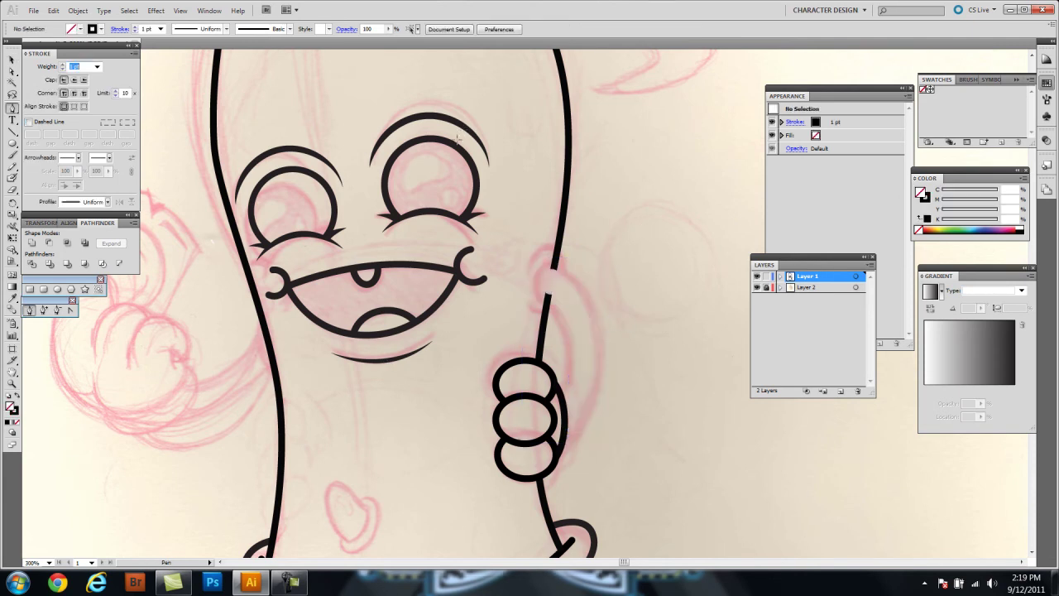
left_click(545, 254)
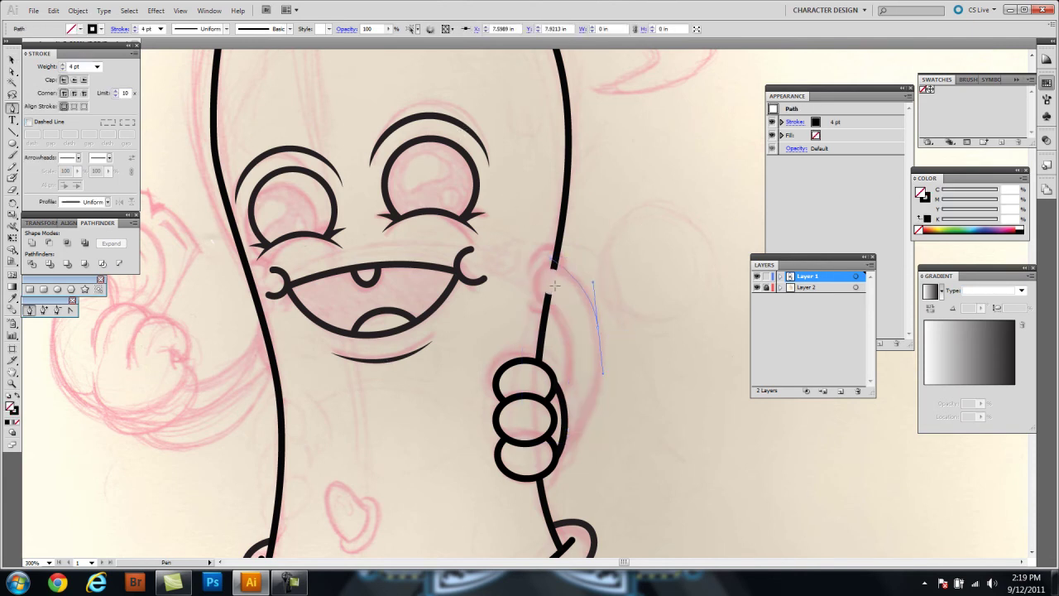
left_click_drag(598, 326, 566, 307)
left_click_drag(539, 464, 542, 466)
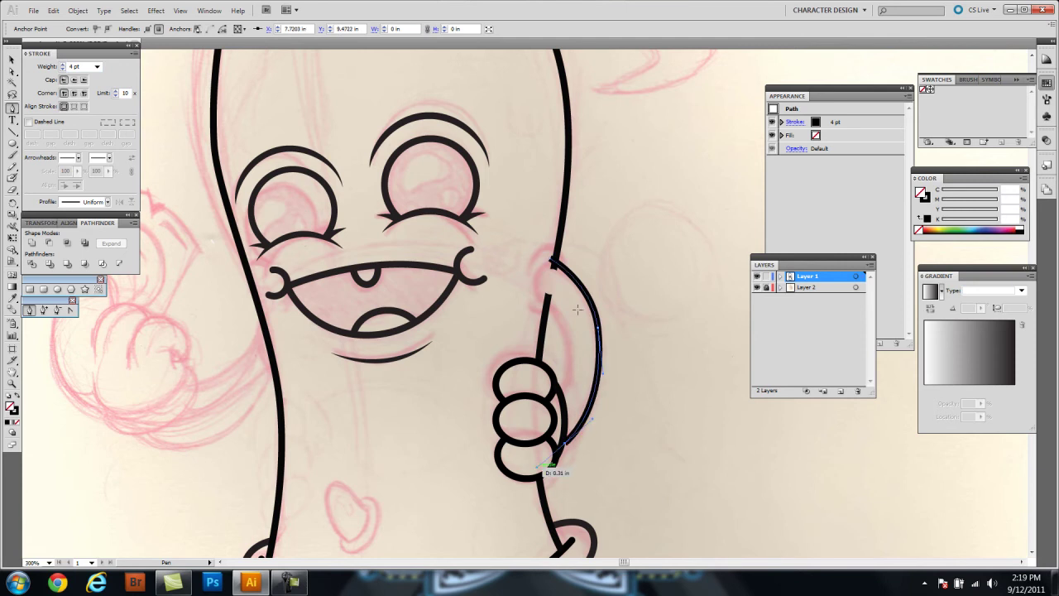
left_click(577, 310, "ctrl")
Step: Add the arm's inner curved line at its upper junction, then zoom out
key("ctrl+plus")
key("ctrl+plus")
key("ctrl+plus")
mouse_move(353, 280)
left_mouse_down()
mouse_move(282, 162)
mouse_move(289, 208)
left_mouse_up()
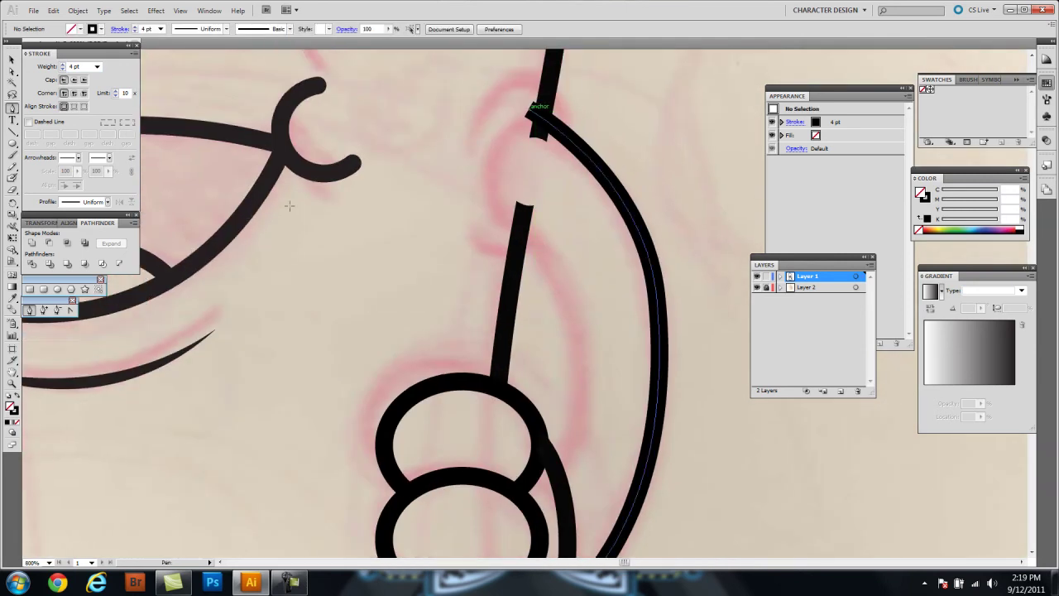
left_click_drag(500, 277, 503, 165)
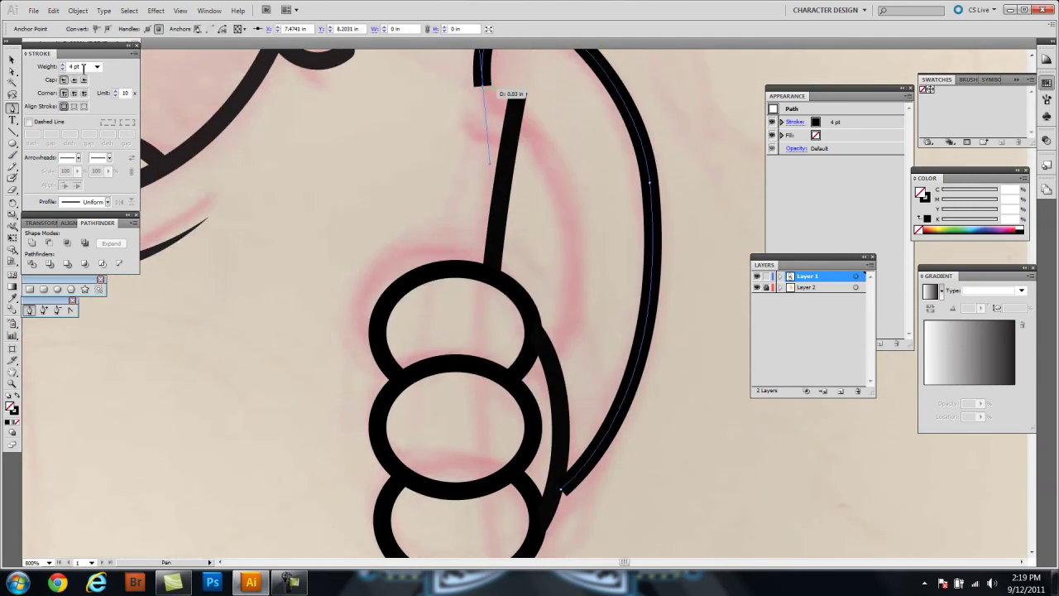
mouse_move(513, 348)
left_mouse_down()
mouse_move(512, 259)
mouse_move(571, 215)
left_mouse_up()
left_click(447, 297)
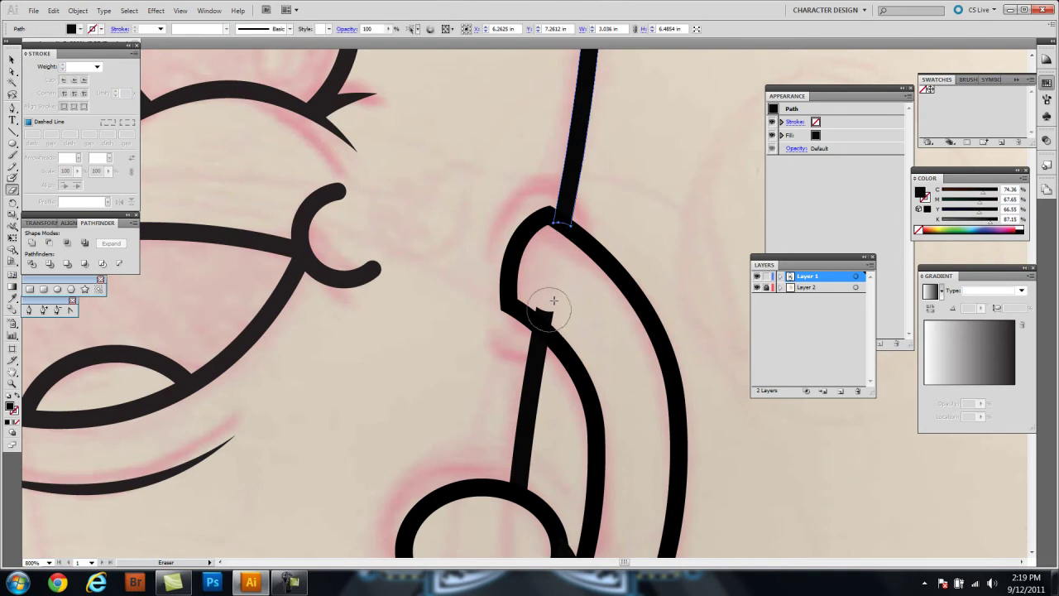
key("ctrl+shift+a")
scroll(518, 308, "down", 5)
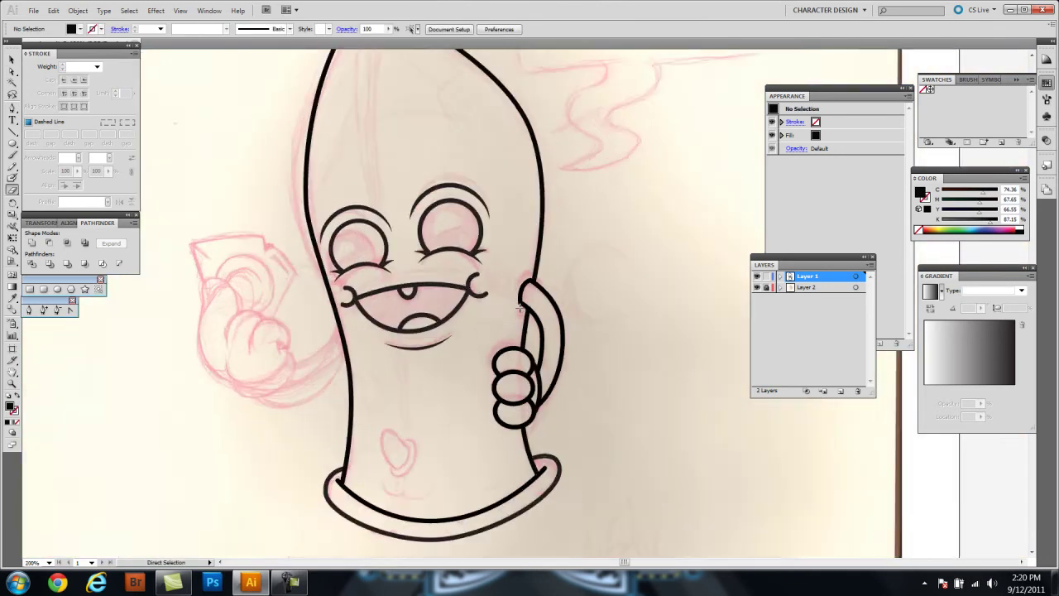
Step: Draw a black outline oval, tilt it to match the arm and move it onto the junction
scroll(519, 308, "up", 4)
key("l")
key("shift+x")
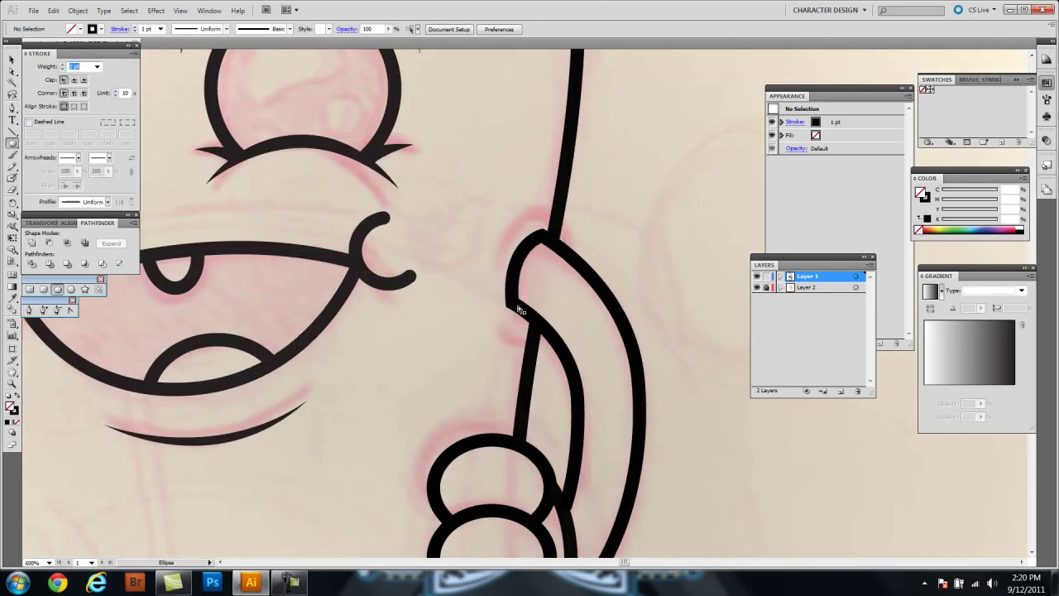
left_click_drag(630, 337, 586, 355)
key("v")
left_click_drag(591, 203, 616, 217)
left_click_drag(605, 392, 590, 381)
Step: Cut the oval open with Scissors and delete the cut-off part
key("c")
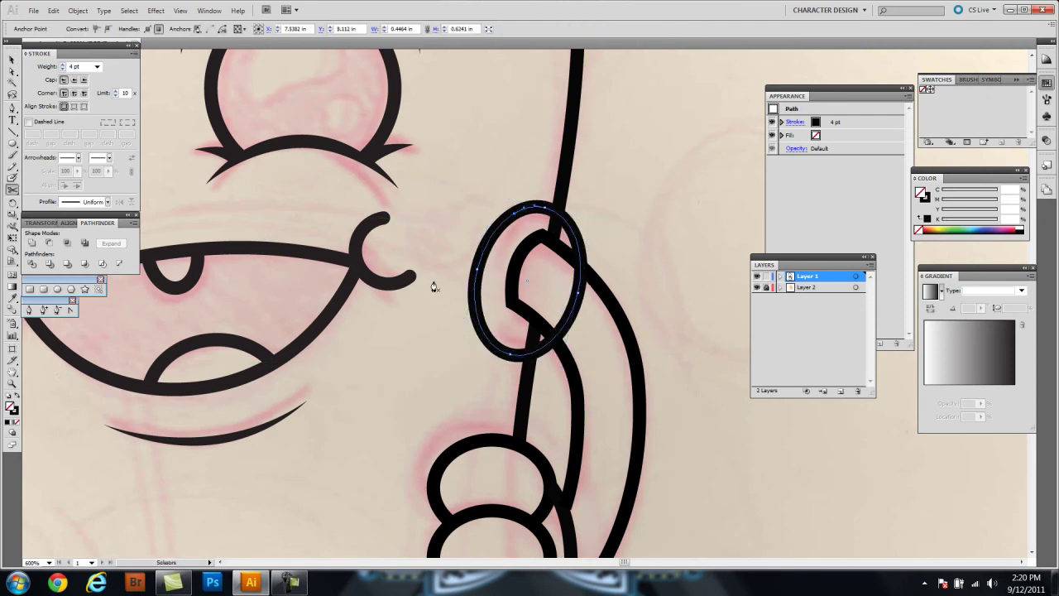
left_click(514, 208)
key("Delete")
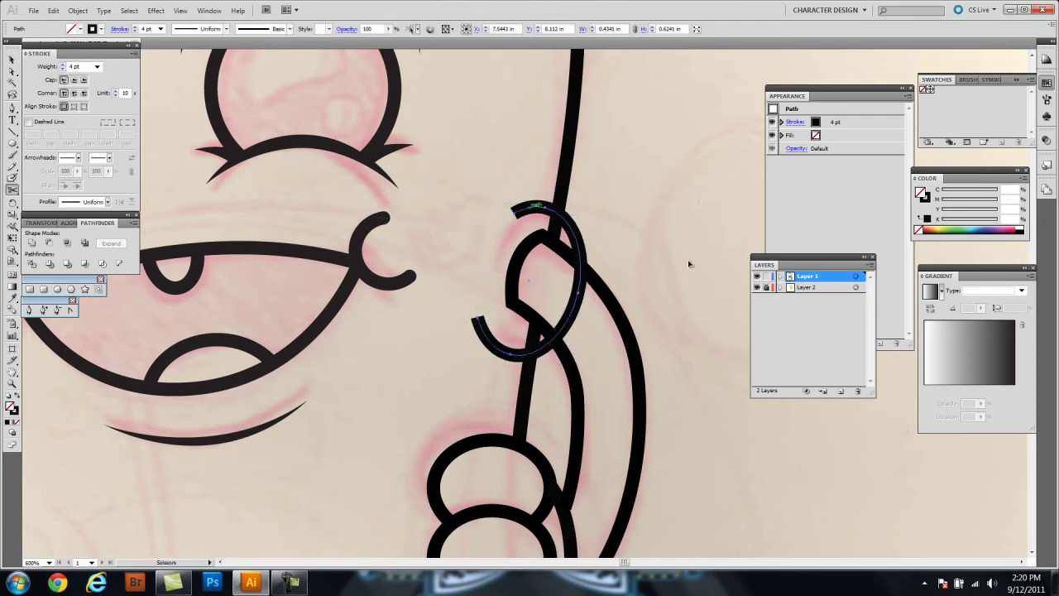
key("ctrl+shift+a")
Step: Drag the crescent's tip anchors into sharp points
scroll(537, 219, "up", 2)
scroll(537, 219, "up", 2)
left_click_drag(416, 341, 467, 227)
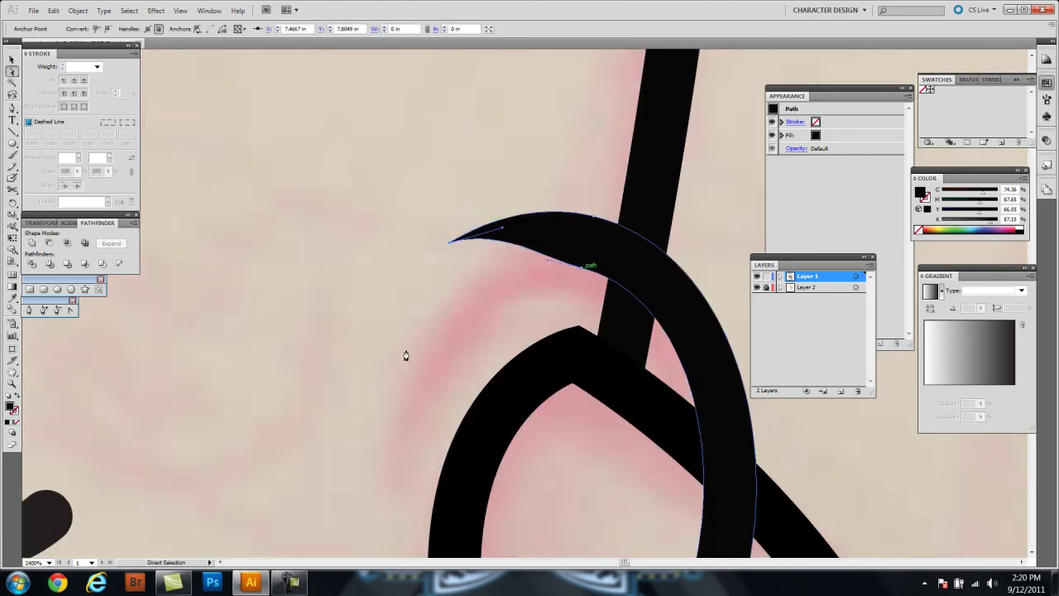
left_click_drag(397, 364, 414, 348)
left_click(410, 339)
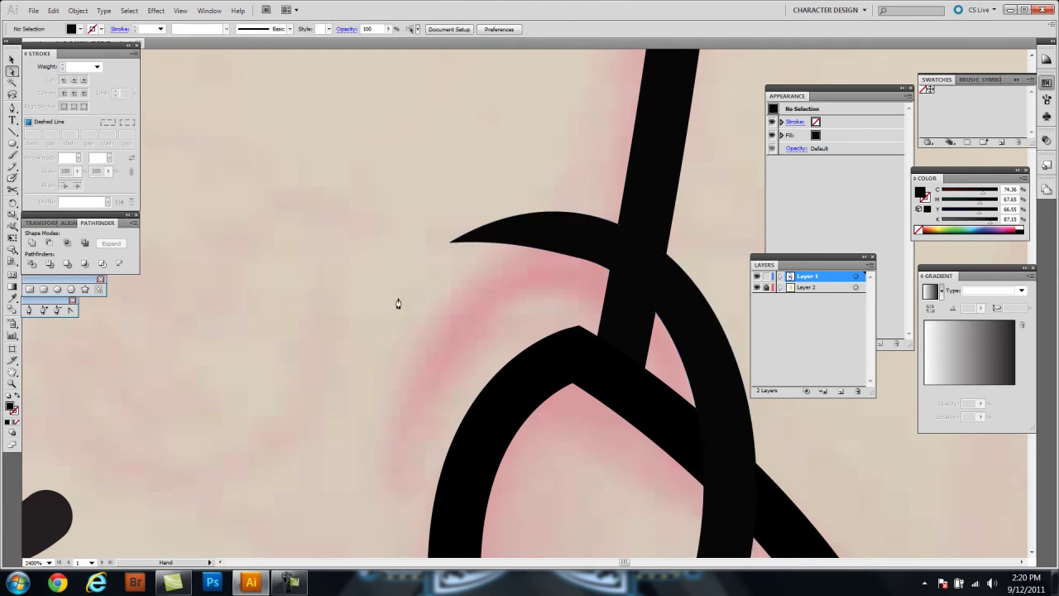
scroll(390, 323, "down", 5)
left_click_drag(380, 401, 308, 335)
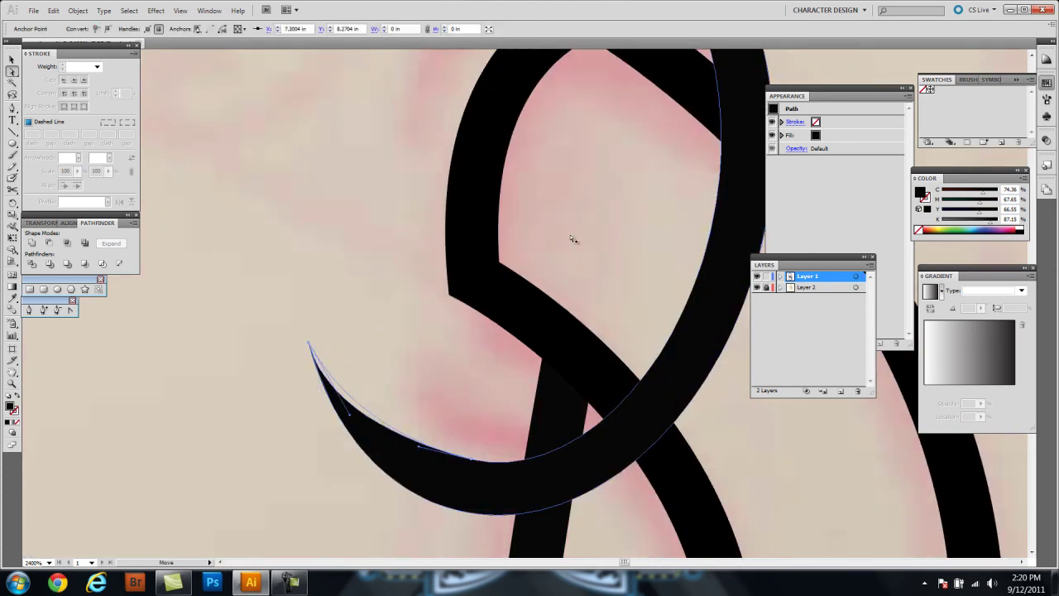
Step: Erase the vertical body line where it runs inside the crescent loop
left_click(267, 253)
left_click(524, 304)
key("shift+e")
left_click_drag(519, 207, 440, 398)
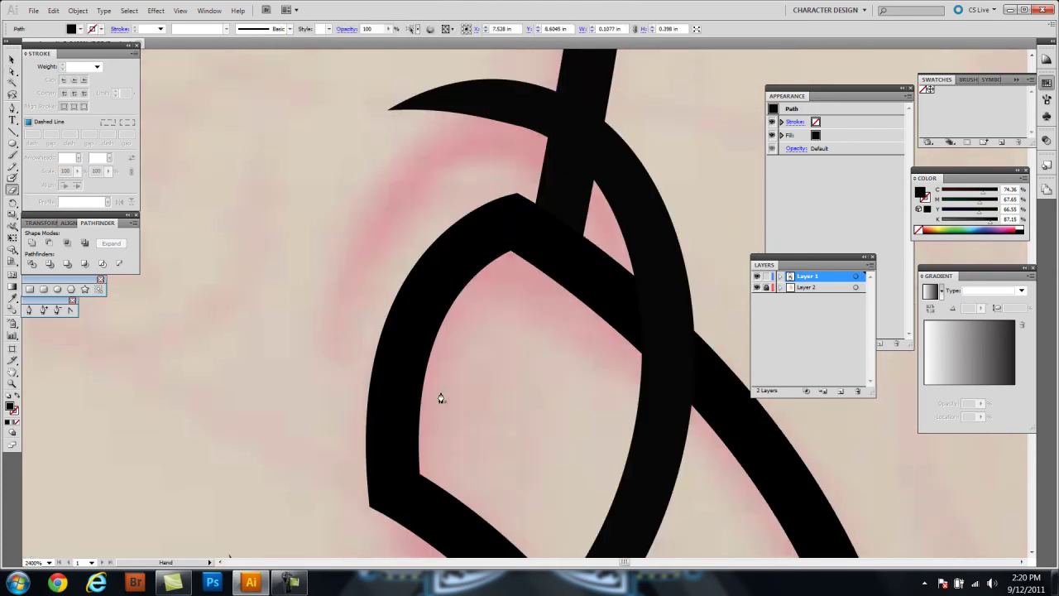
left_click_drag(520, 190, 590, 130)
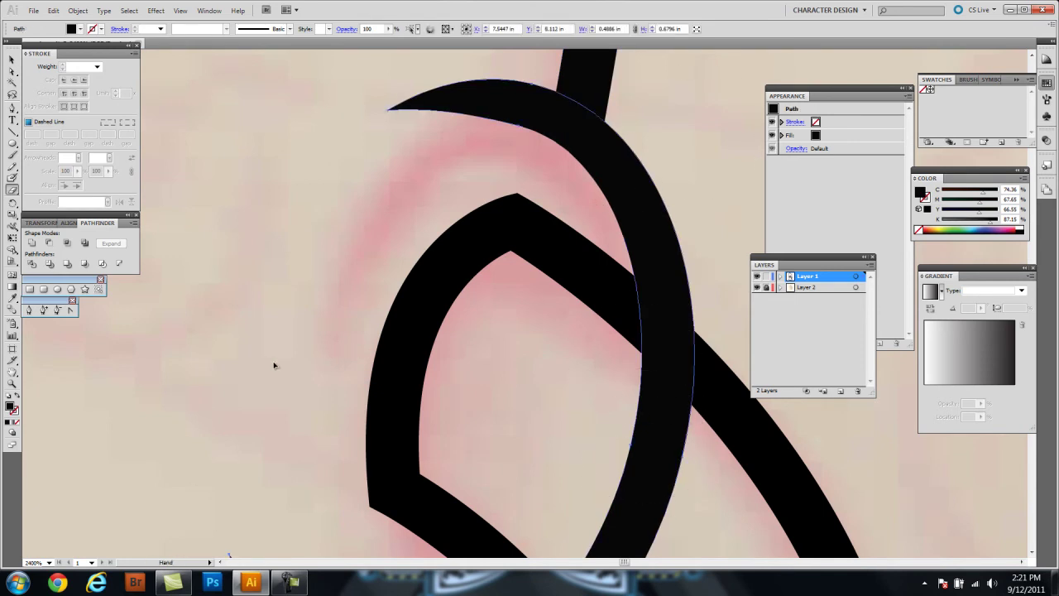
scroll(646, 459, "down", 5)
left_click_drag(555, 425, 591, 212)
key("a")
key("ctrl+minus")
key("ctrl+minus")
key("ctrl+minus")
scroll(231, 382, "down", 5)
scroll(319, 367, "up", 1)
scroll(324, 359, "up", 3)
Step: Ink the swirl's large outer curve with a black stroke and no fill
key("shift+e")
scroll(340, 361, "up", 1)
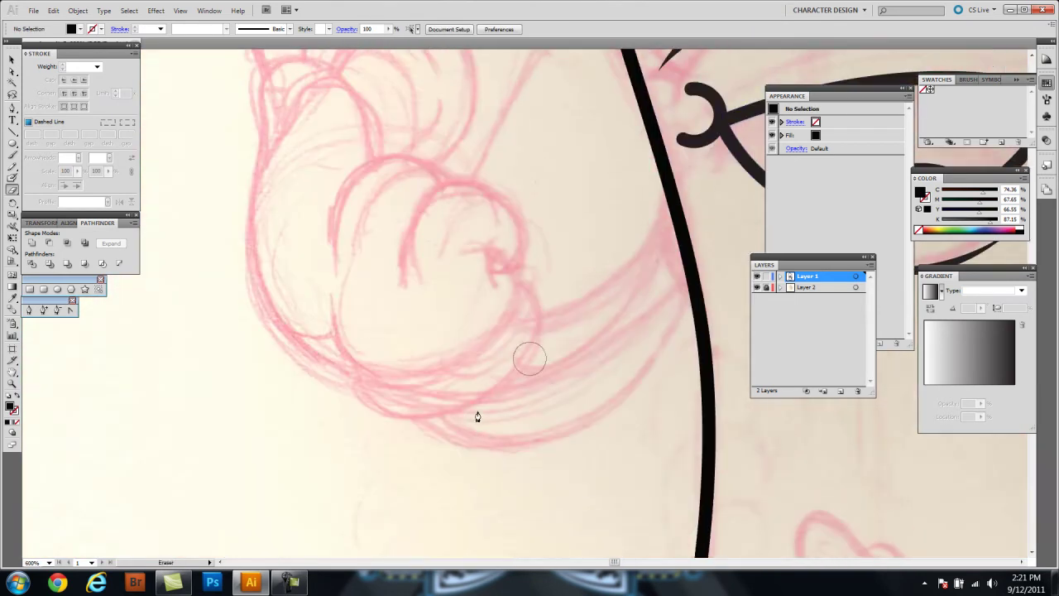
key("n")
key("shift+x")
scroll(483, 422, "up", 1)
mouse_move(435, 389)
left_mouse_down()
mouse_move(474, 415)
mouse_move(485, 366)
left_mouse_up()
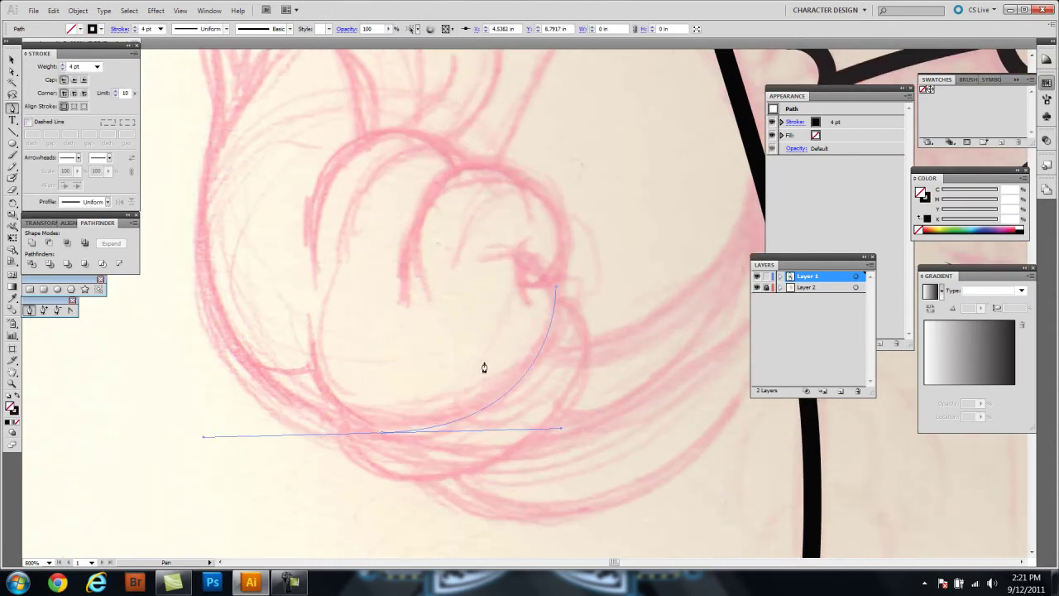
left_click_drag(536, 341, 599, 430)
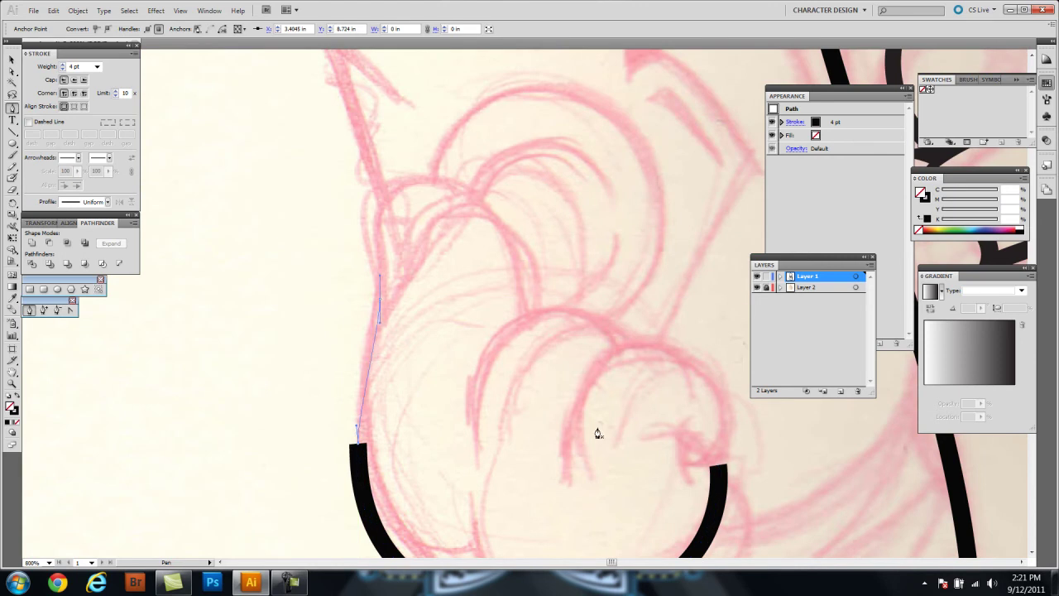
left_click_drag(508, 239, 496, 310)
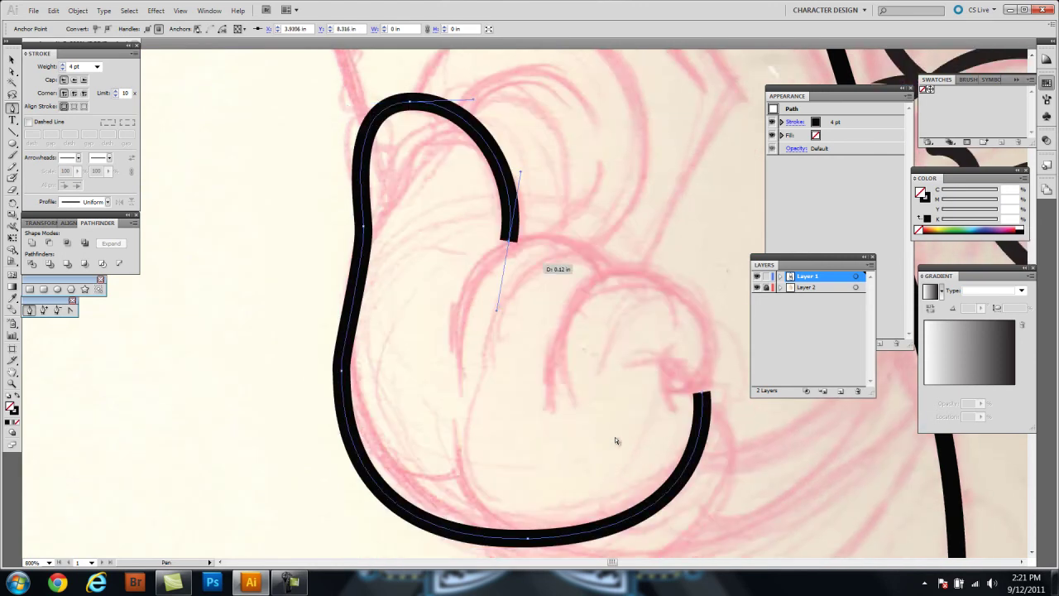
left_click(616, 440, "ctrl")
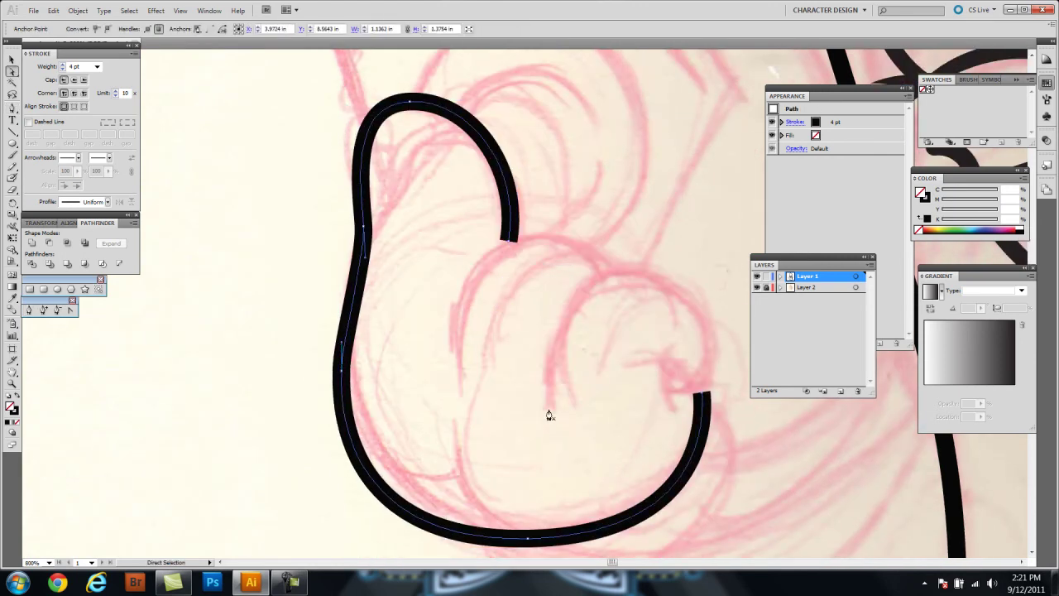
Step: Trace the smaller inner curl and convert its stroke into a filled shape
scroll(548, 415, "right", 5)
key("p")
left_click_drag(403, 367, 460, 280)
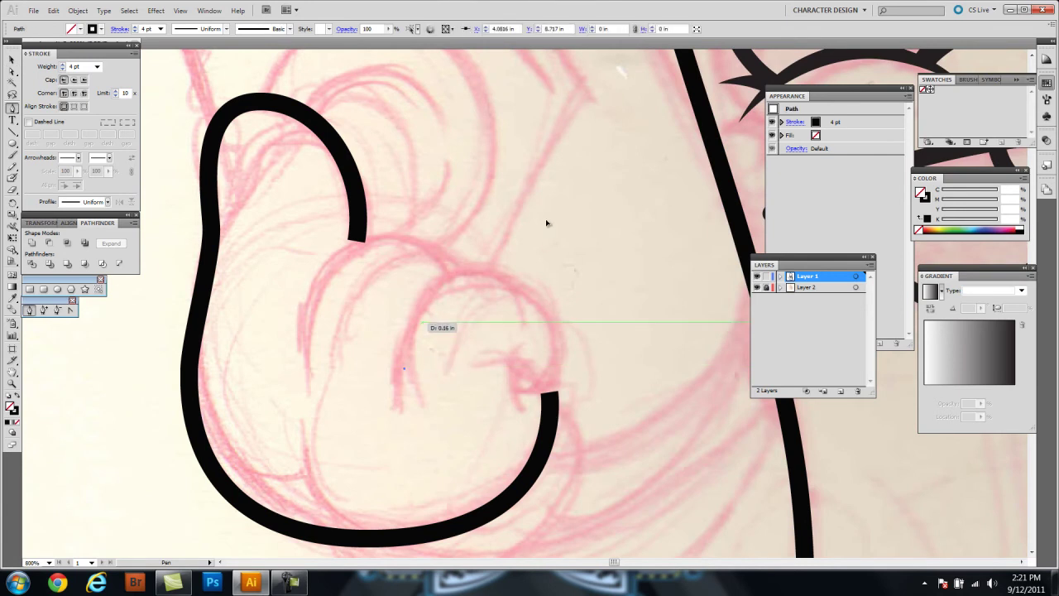
left_click_drag(547, 376, 566, 314)
left_click(478, 362)
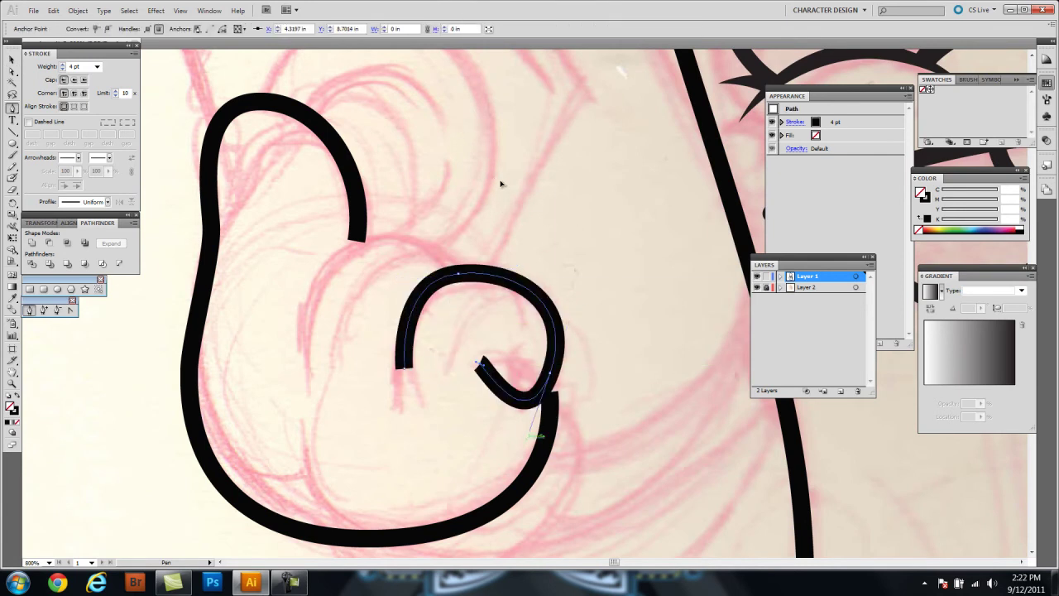
key("a")
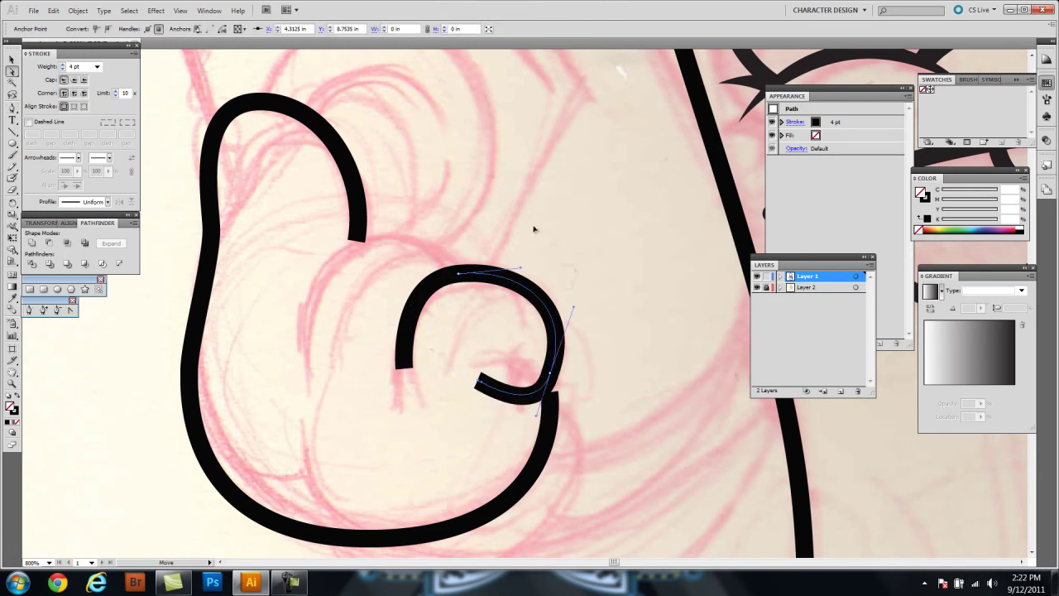
key("shift+x")
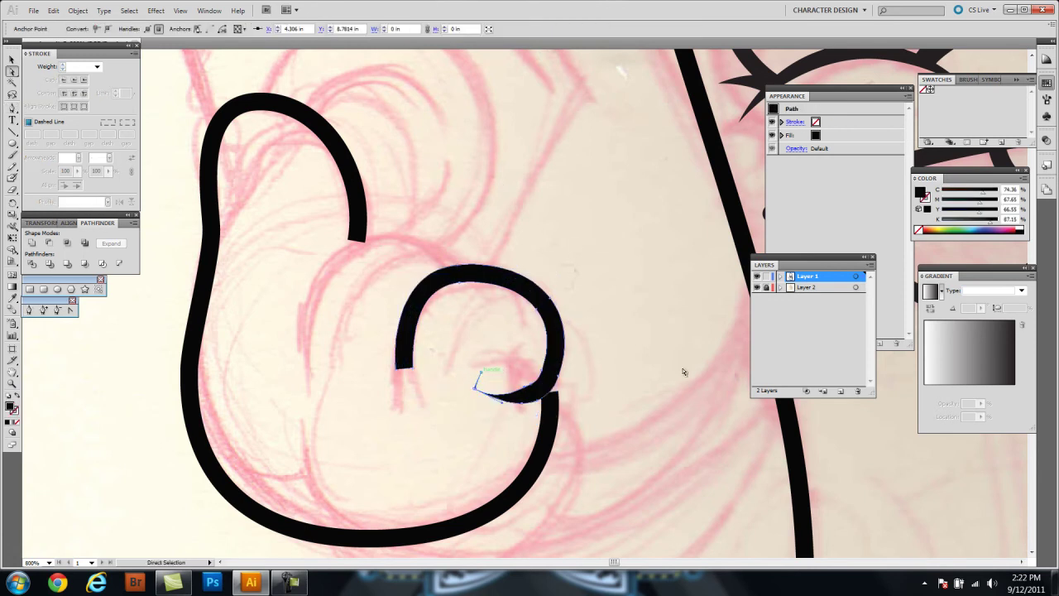
key("ctrl+shift+a")
Step: Try reshaping the curl's tip anchor up close, then undo the change
key("ctrl+plus")
key("ctrl+plus")
key("ctrl+plus")
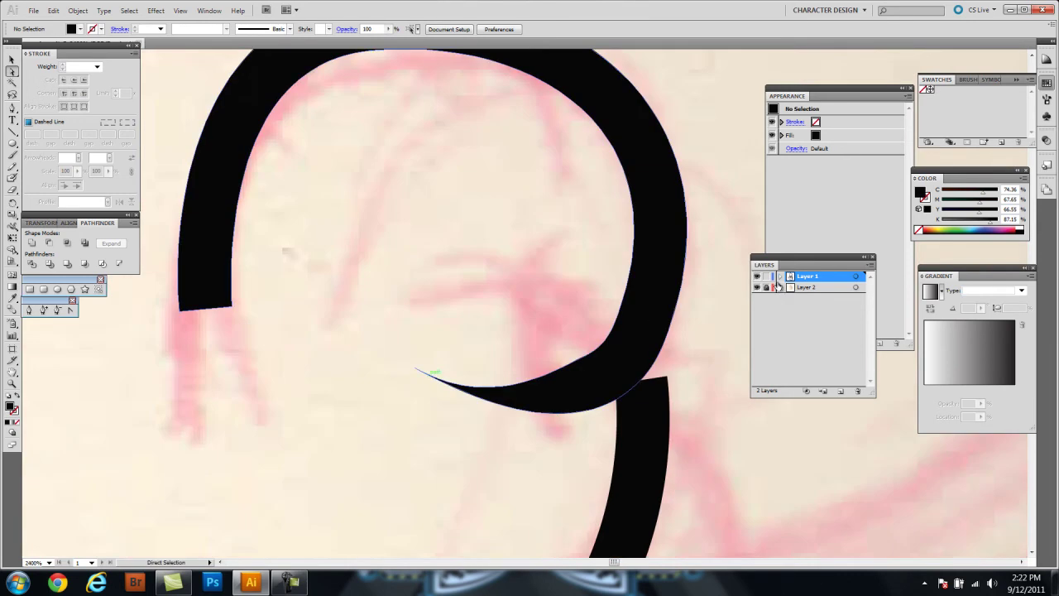
left_click(417, 369)
left_click_drag(403, 349, 416, 369)
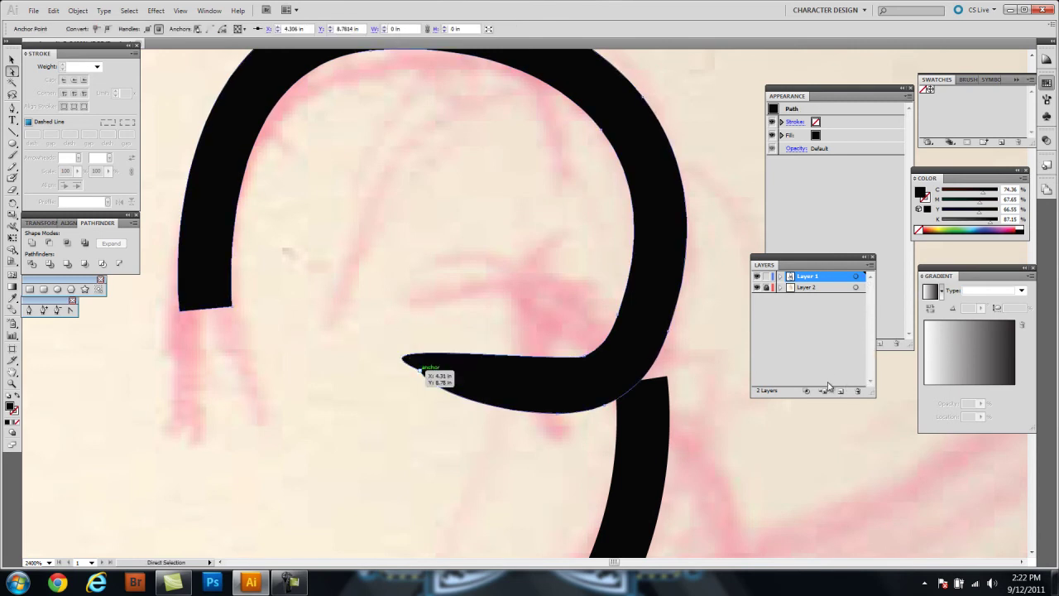
key("ctrl+z")
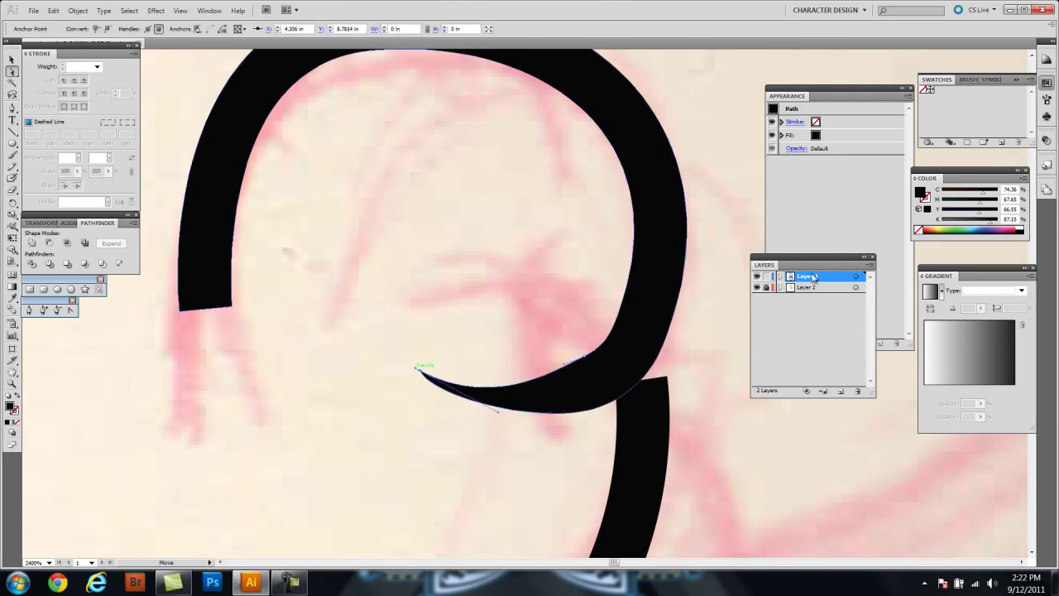
key("ctrl+shift+a")
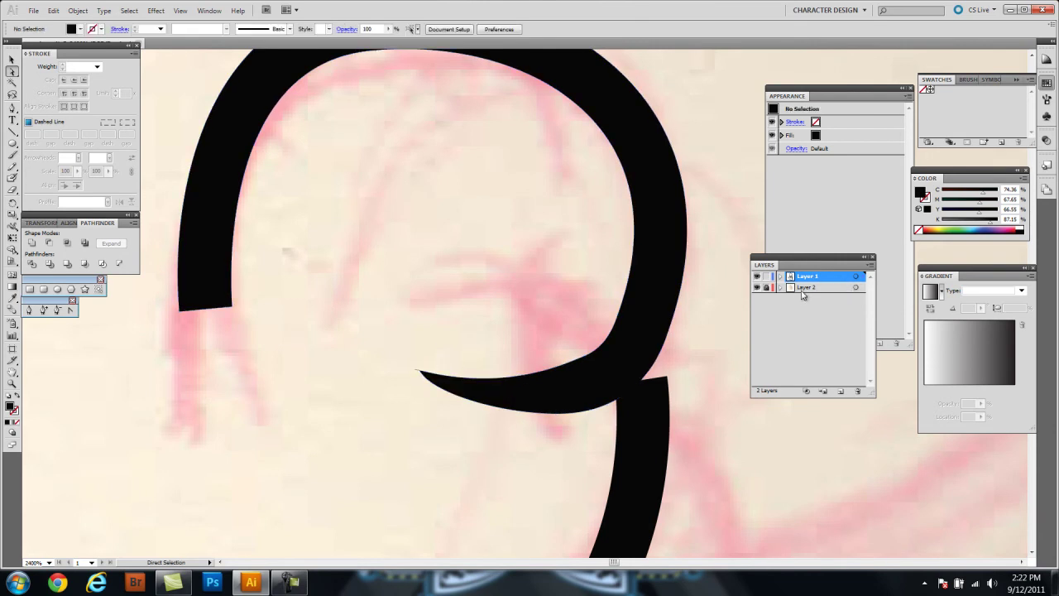
key("ctrl+minus")
key("ctrl+minus")
Step: Taper the inner curl's left end to a sharp point
key("b")
key("ctrl+plus")
left_click_drag(364, 310, 374, 306)
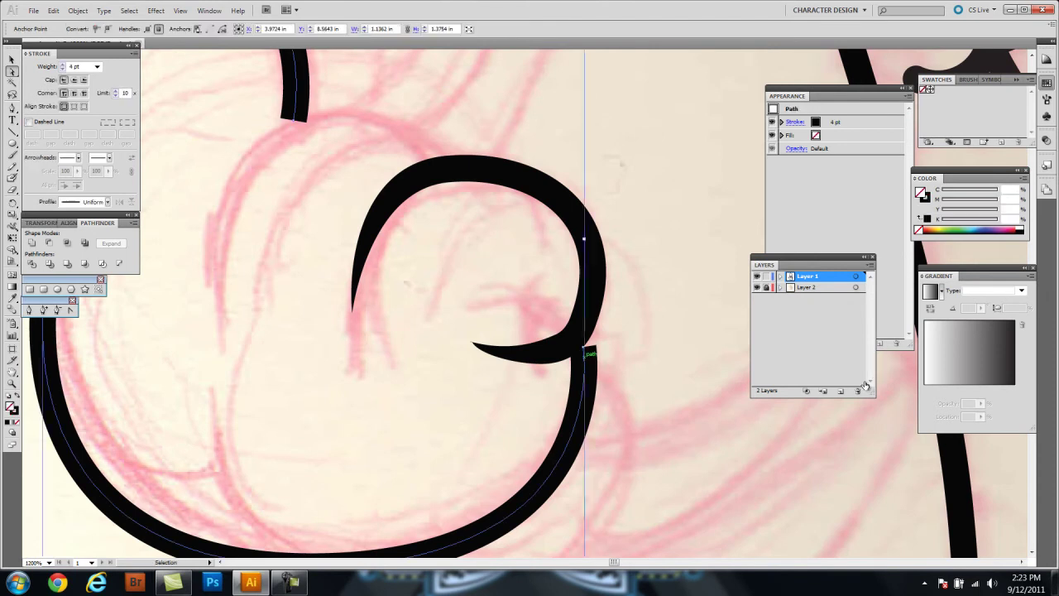
key("ctrl+shift+a")
Step: Draw a small black filled wedge inside the curl and nudge its anchor into place
left_click(517, 370)
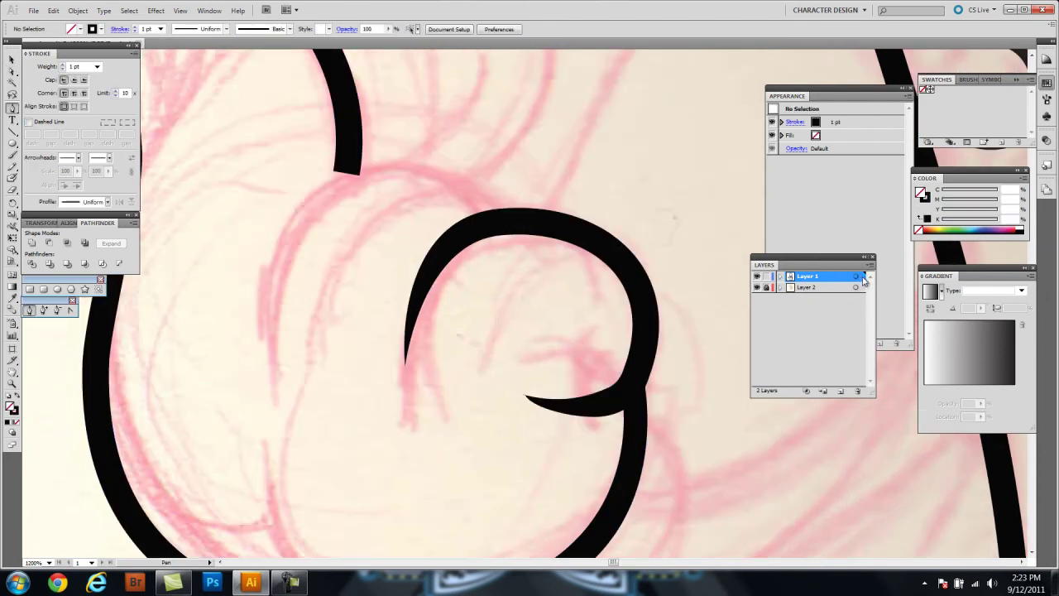
left_click_drag(562, 429, 569, 473)
key("shift+x")
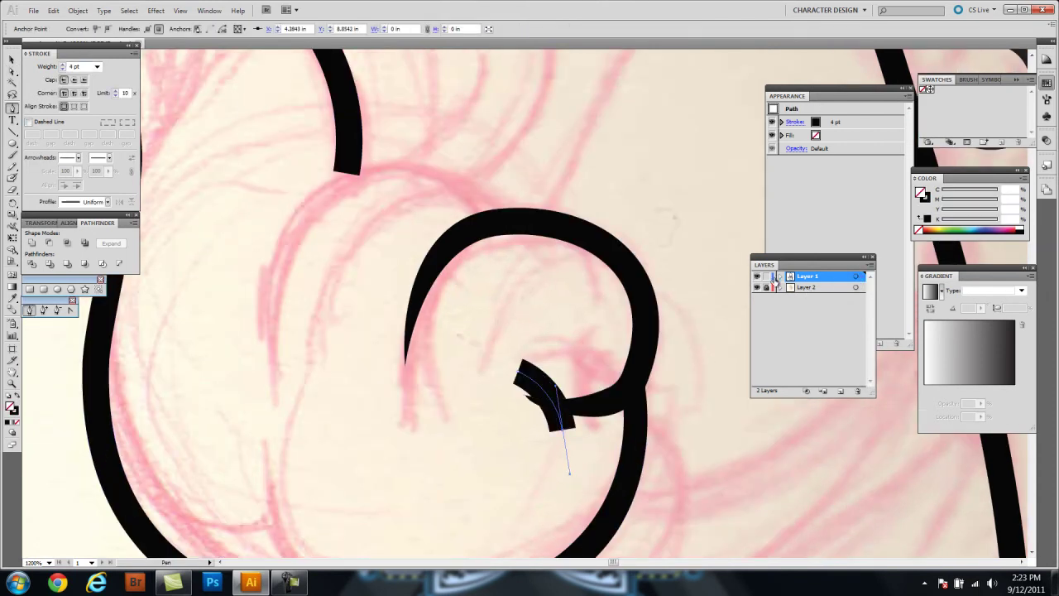
key("a")
left_click_drag(563, 428, 574, 426)
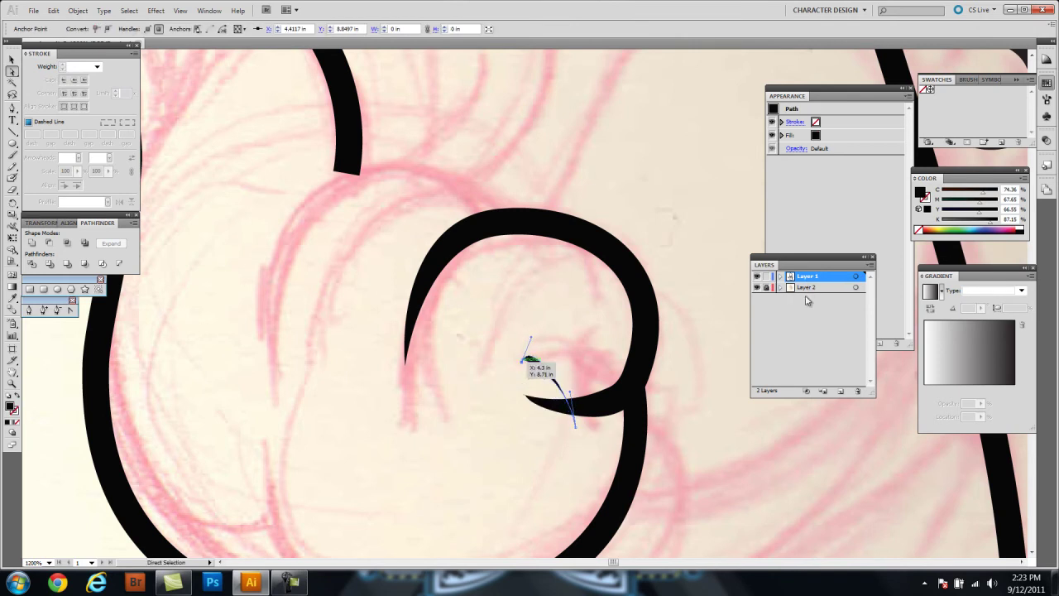
key("ctrl+shift+a")
Step: Zoom in on the stroke end, delete everything, then undo to restore the curve
key("ctrl+equal")
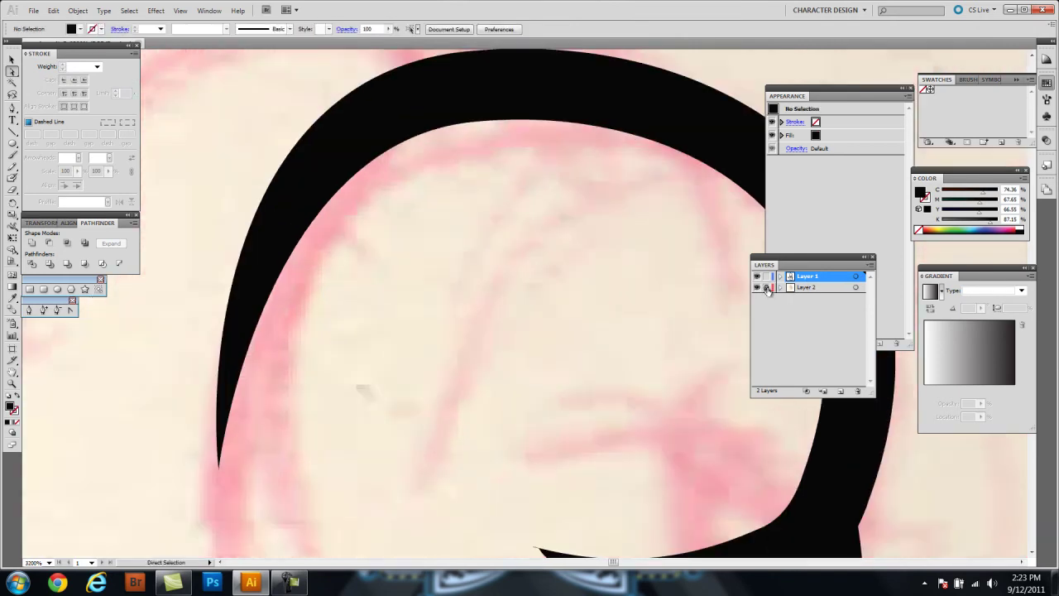
key("ctrl+equal")
key("ctrl+equal")
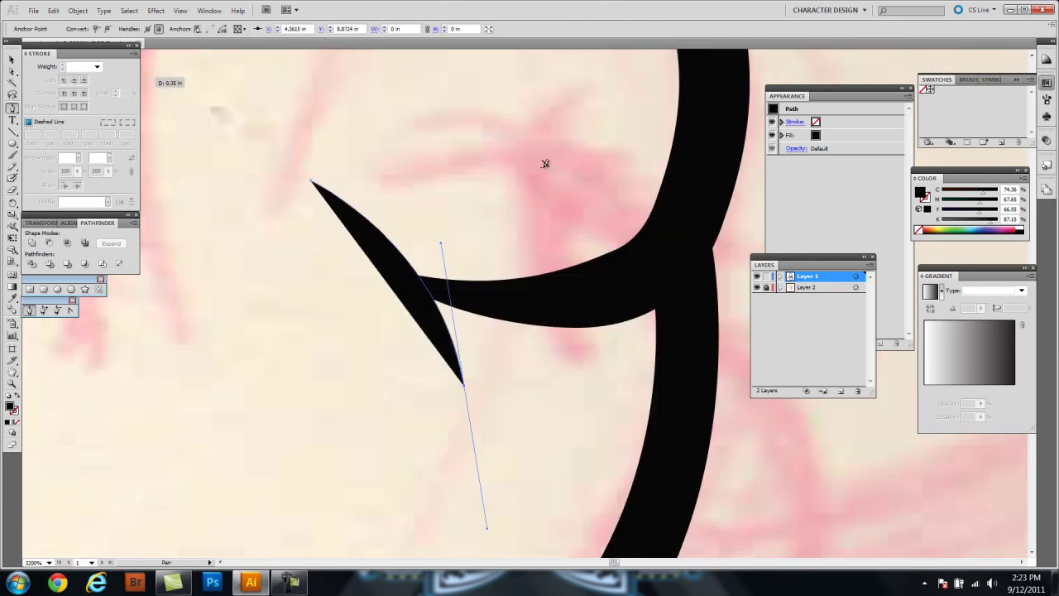
key("ctrl+shift+a")
key("ctrl+minus")
key("ctrl+minus")
key("ctrl+minus")
key("ctrl+equal")
key("space")
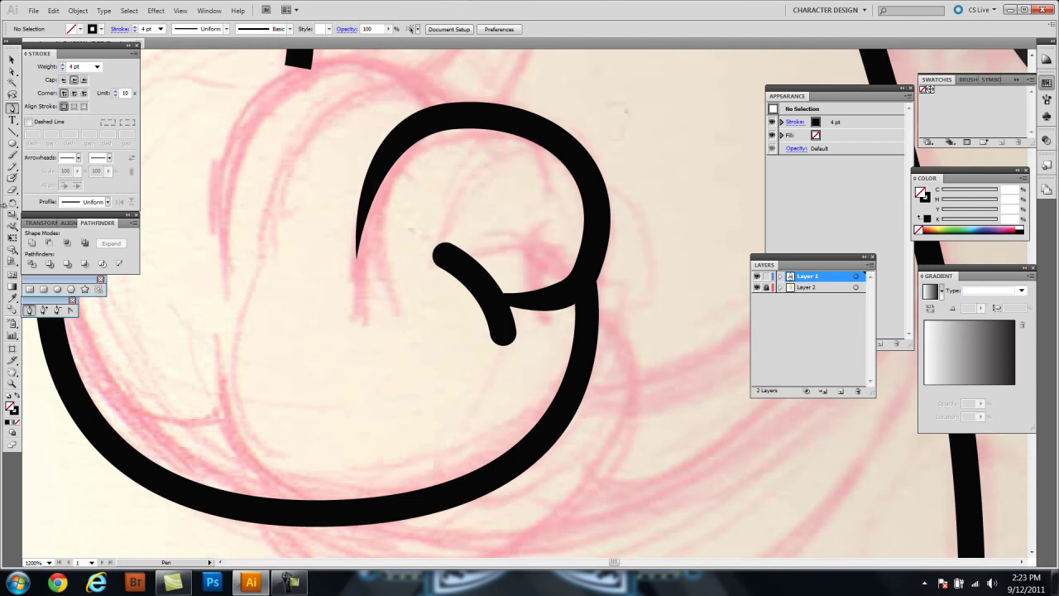
key("ctrl+a")
key("Delete")
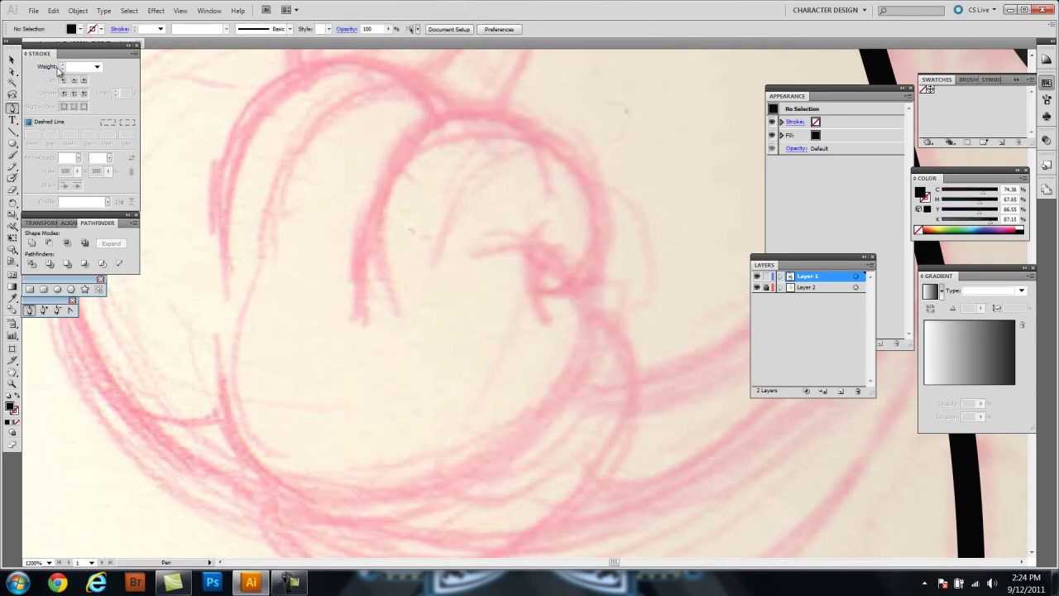
key("ctrl+z")
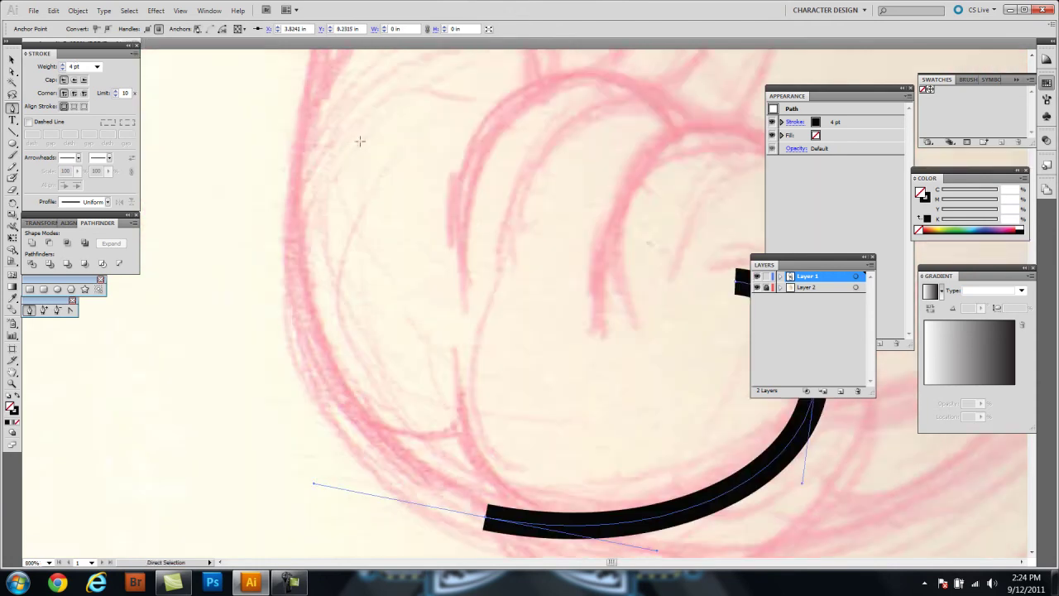
key("ctrl+minus")
key("ctrl+minus")
key("ctrl+minus")
Step: Extend the curve upward and draw a 3-shaped stroke joining the upper arc
left_click_drag(478, 132, 511, 217)
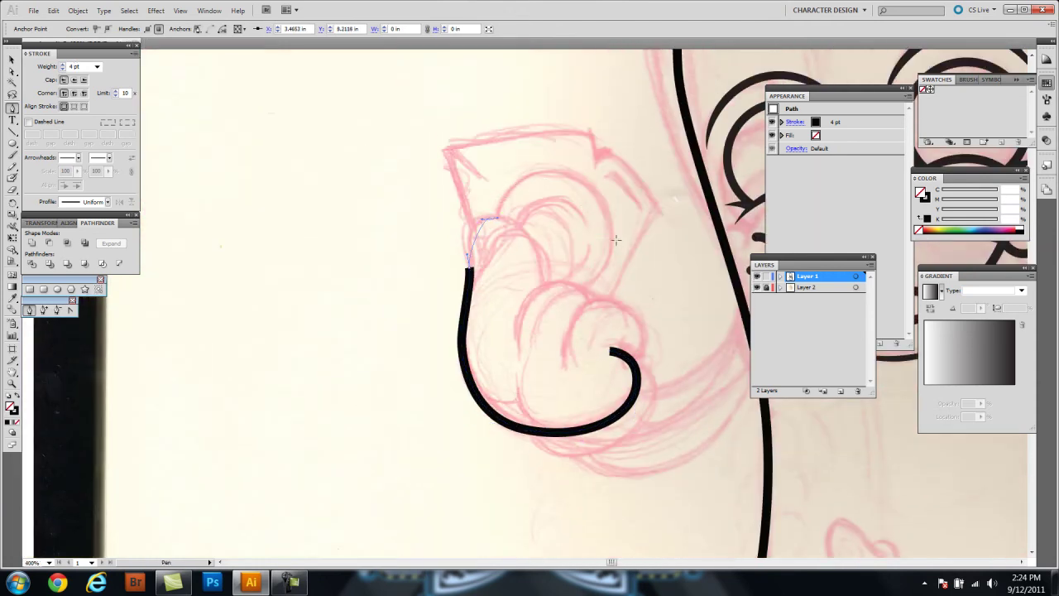
left_click(680, 312, "ctrl")
scroll(683, 326, "up", 3)
left_click_drag(406, 301, 514, 185)
left_click_drag(683, 333, 669, 275)
left_click_drag(603, 310, 546, 349)
left_click(685, 333, "ctrl")
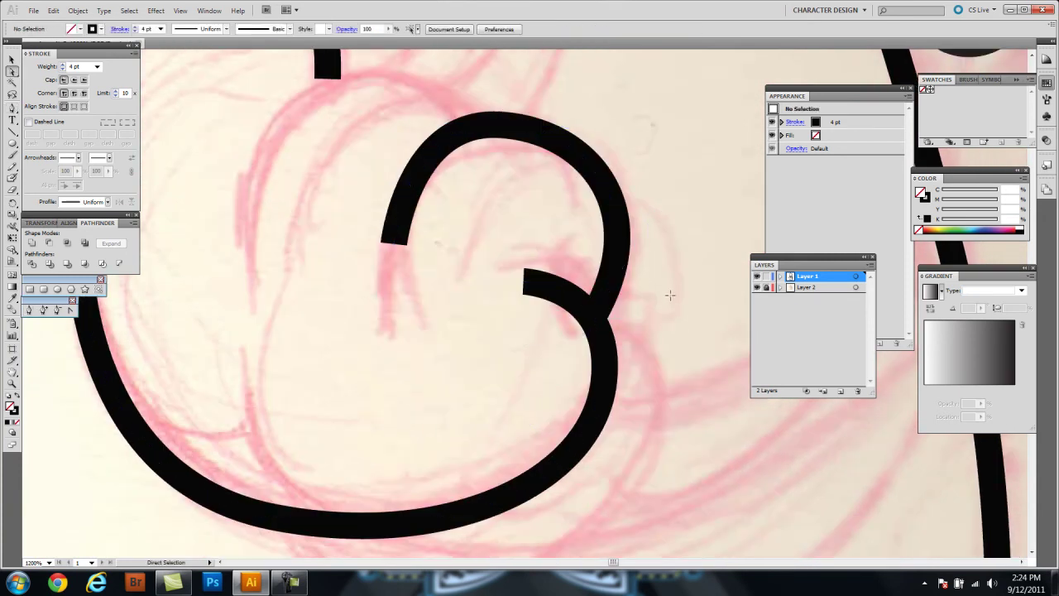
Step: Select the 3's lower curve and taper its blunt inner end
left_click(571, 281)
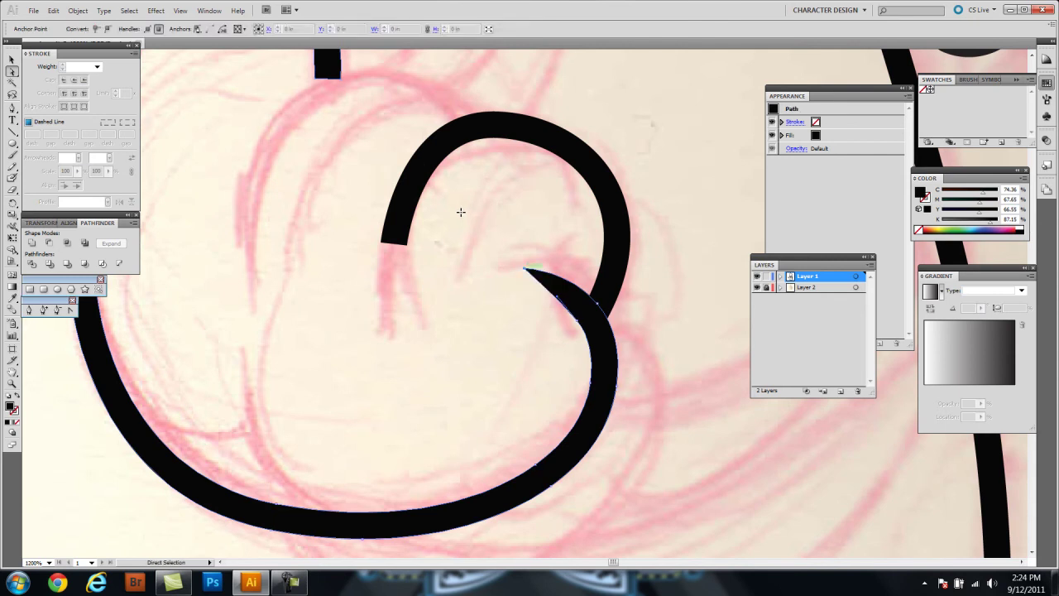
left_click_drag(460, 211, 647, 209)
key("ctrl+z")
key("ctrl+z")
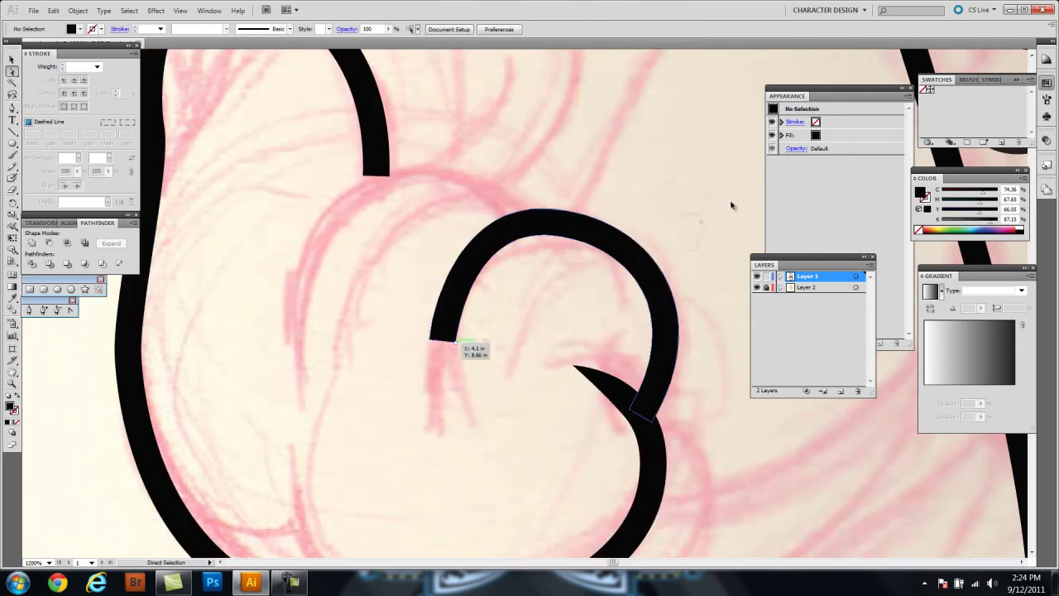
key("ctrl+z")
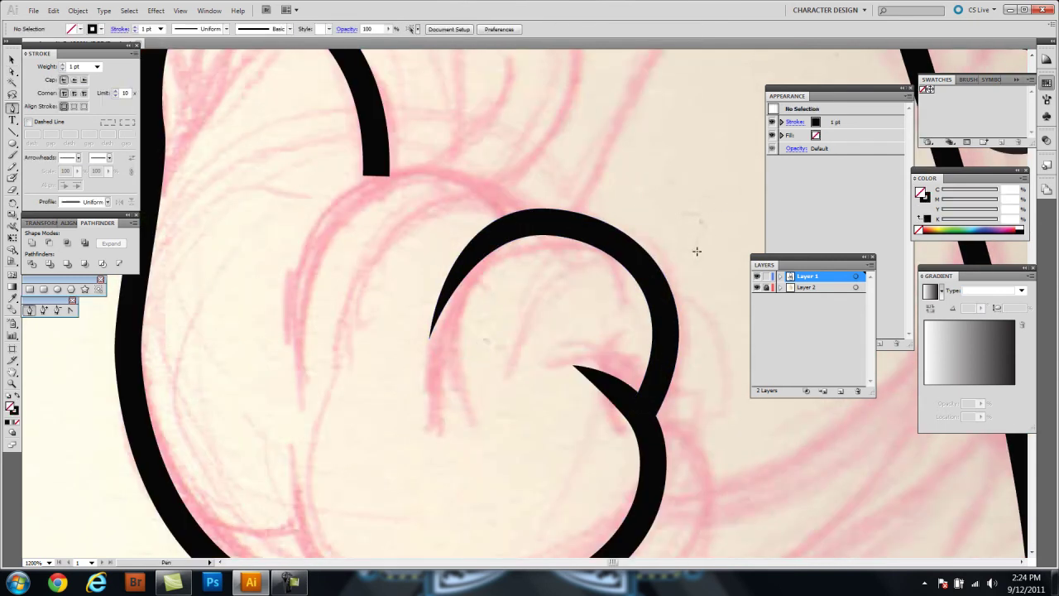
key("ctrl+z")
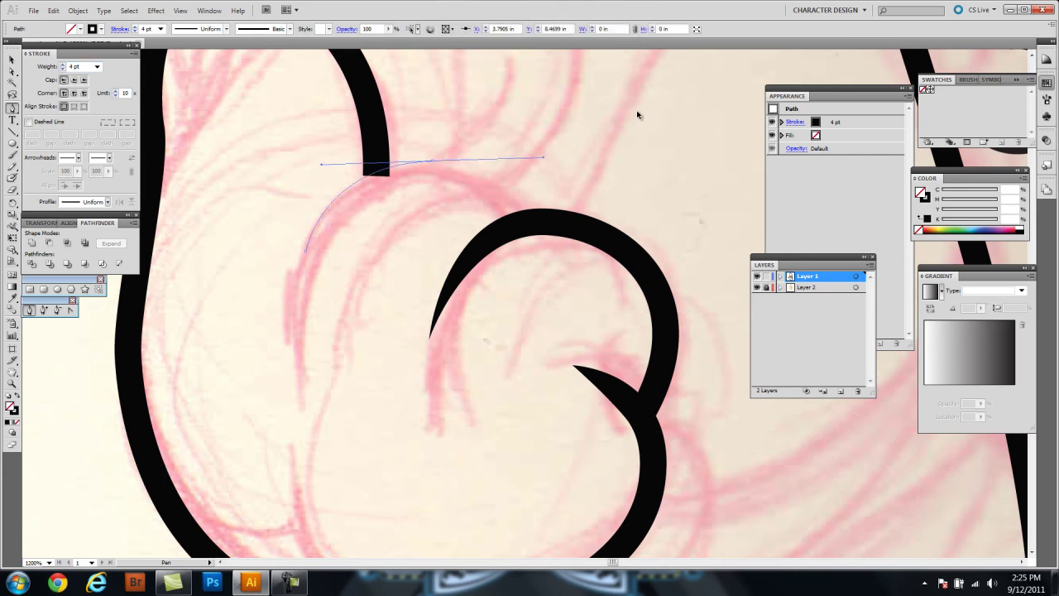
Step: Draw a new 4 pt arc over the upper knuckle, then zoom in on the hand
left_click_drag(432, 160, 530, 161)
left_click(542, 220)
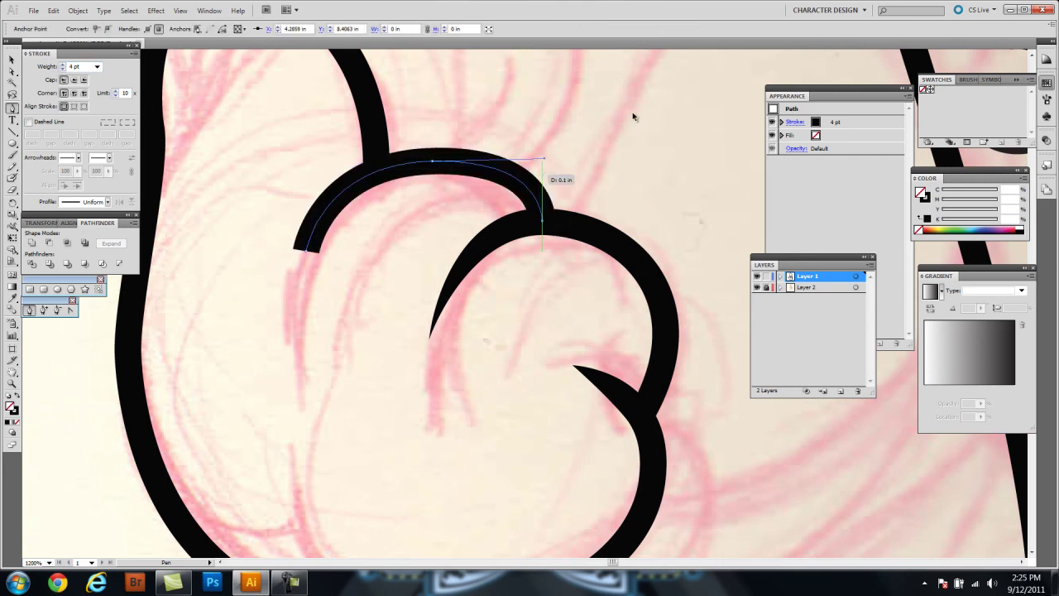
left_click(458, 102, "ctrl")
scroll(463, 103, "up", 3)
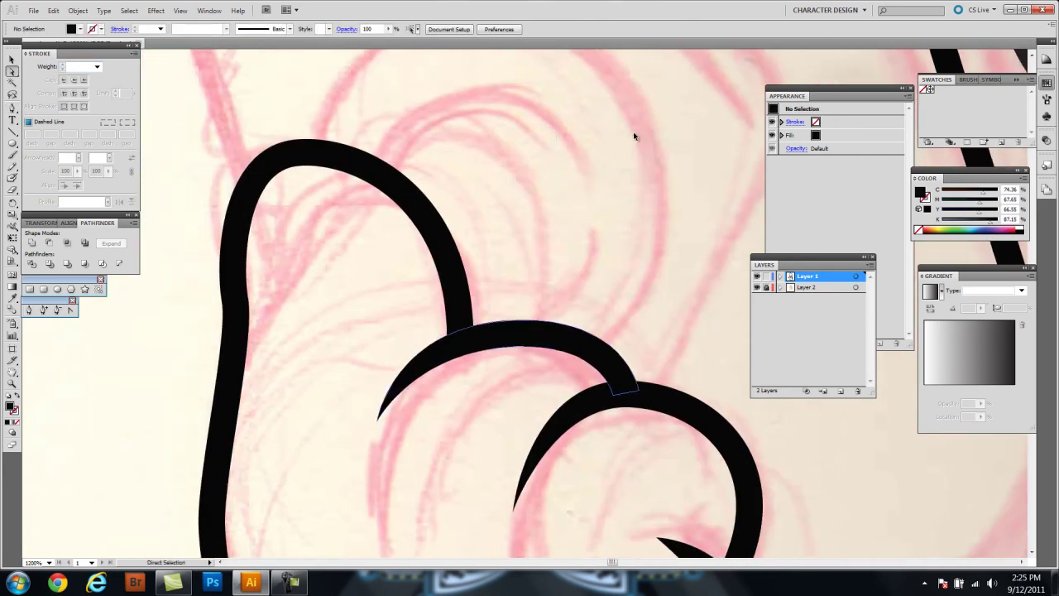
key("ctrl+minus")
key("ctrl+minus")
key("ctrl+minus")
key("ctrl+plus")
key("ctrl+plus")
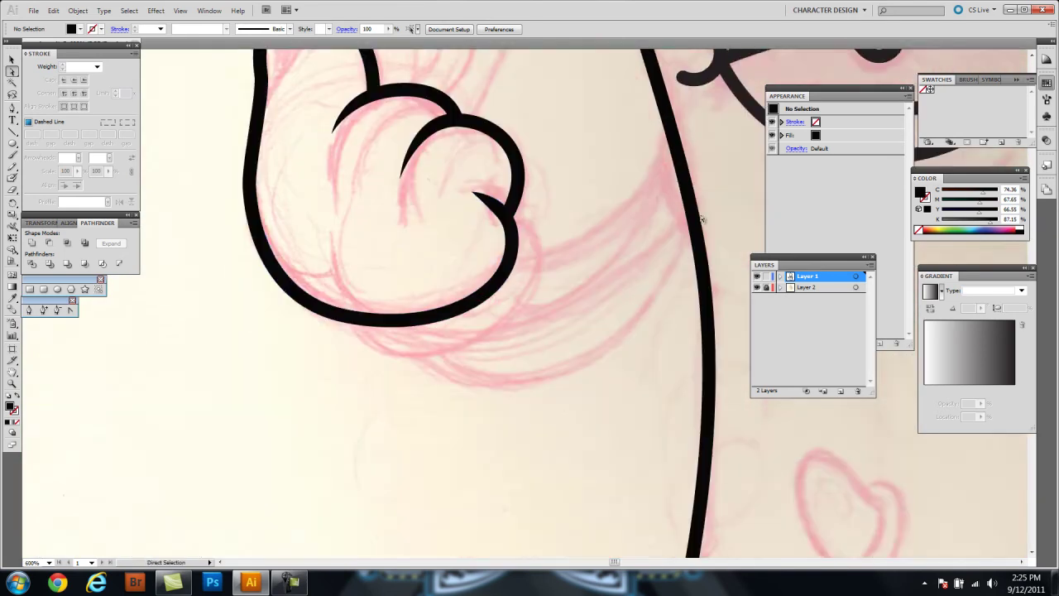
key("ctrl+plus")
key("ctrl+plus")
Step: Draw a 4 pt curve wrapping beneath the paw and up into the knuckle
left_click_drag(322, 328, 397, 366)
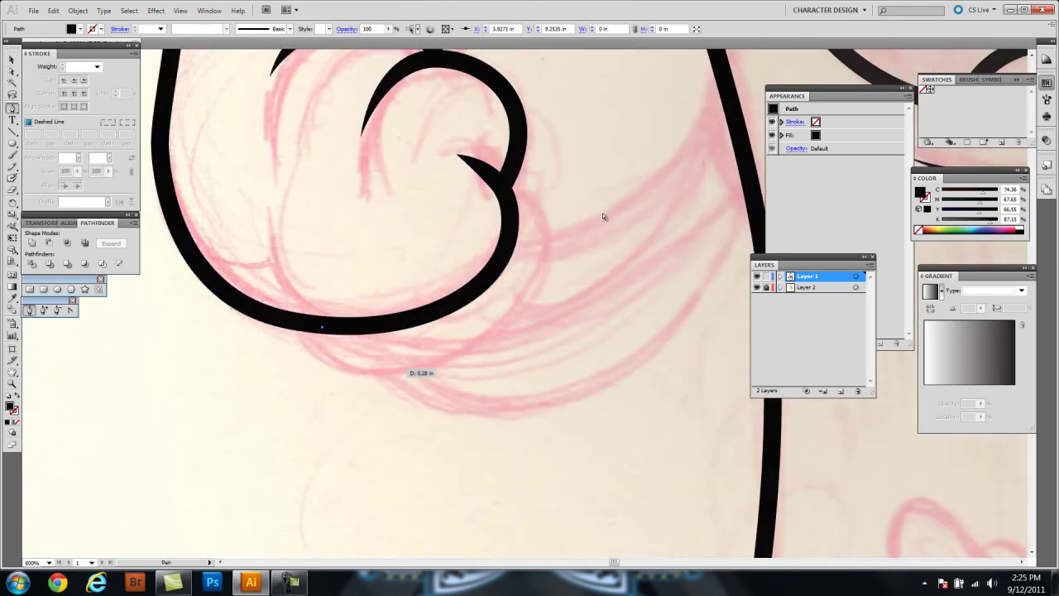
left_click_drag(482, 216, 434, 267)
left_click(494, 311)
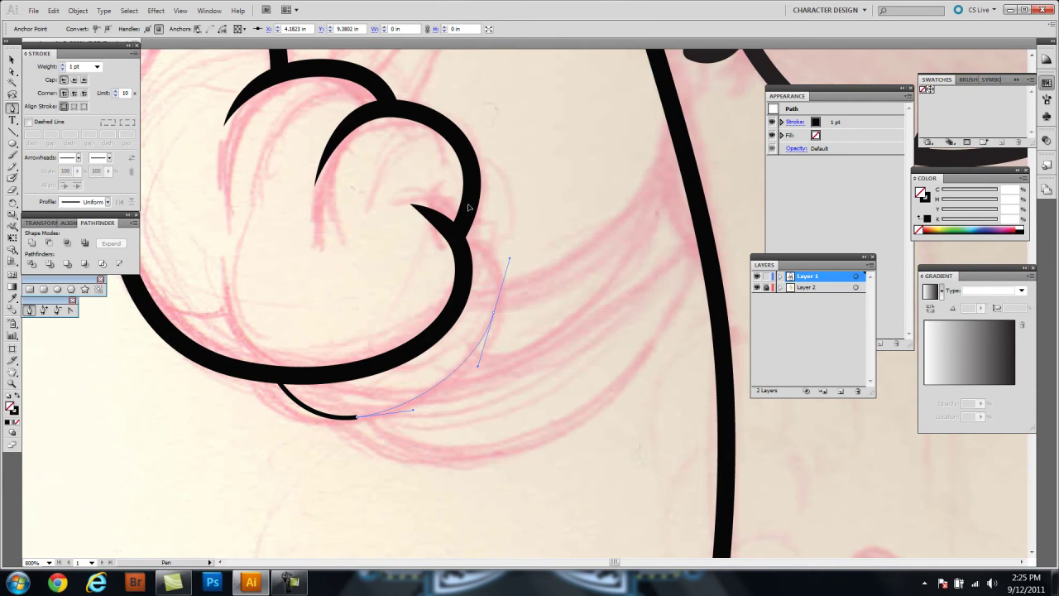
left_click_drag(463, 225, 476, 224)
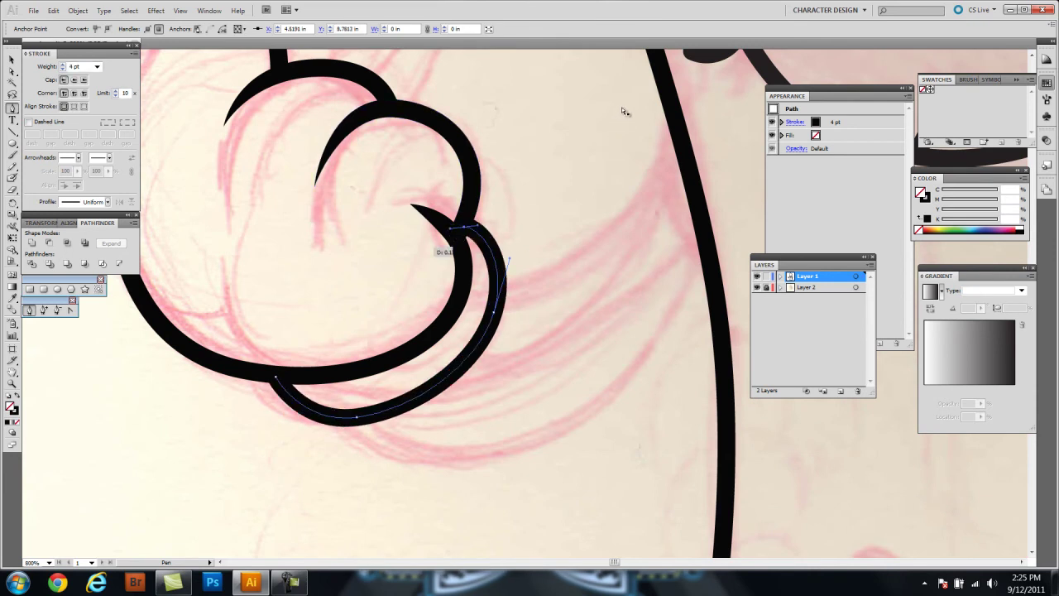
scroll(621, 107, "up", 1)
Step: Draw a curved wrist stroke linking the loop across to the body line
left_click_drag(661, 203, 701, 203)
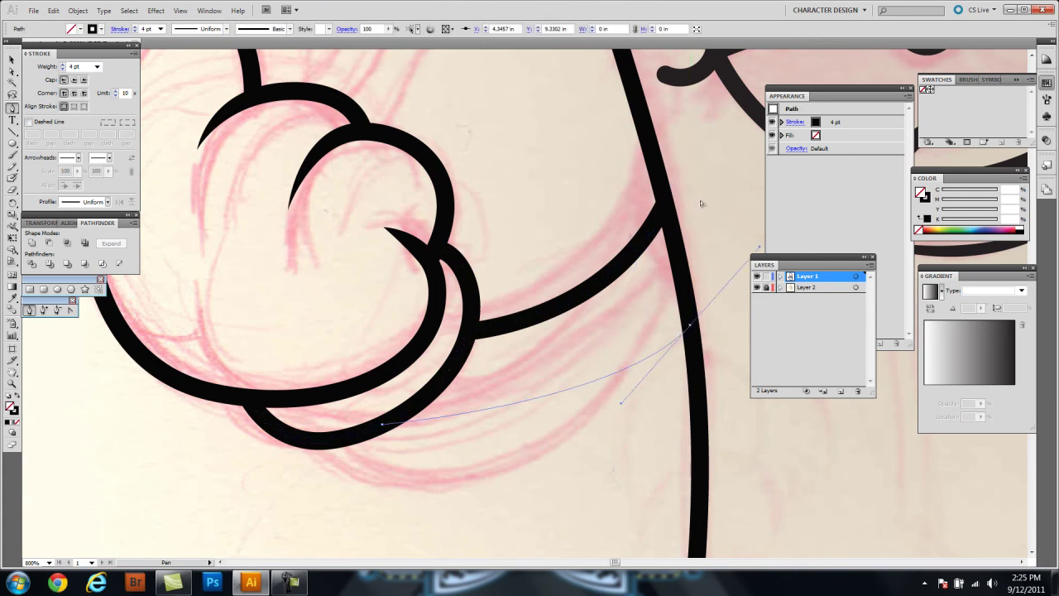
left_click(700, 202, "ctrl")
key("ctrl+minus")
key("ctrl+minus")
key("ctrl+minus")
key("ctrl+minus")
key("ctrl+minus")
key("ctrl+plus")
key("ctrl+plus")
key("ctrl+plus")
left_click(510, 438)
Step: Outline the zigzag-notched card held in the fist
left_click(583, 298)
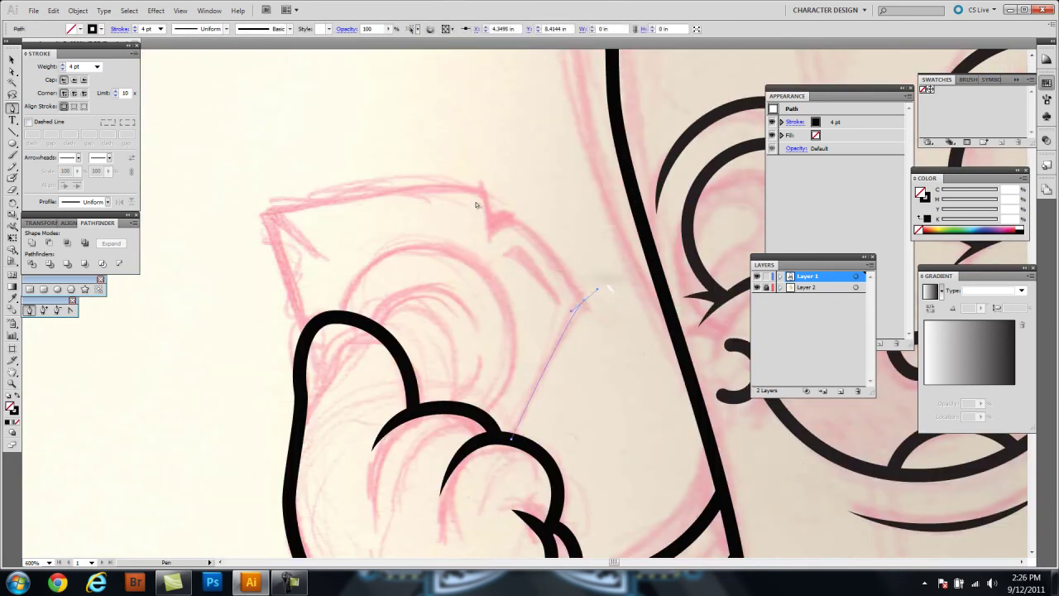
left_click_drag(461, 207, 524, 262)
left_click(567, 262)
left_click(546, 290)
left_click_drag(463, 236, 488, 153)
left_click(351, 181)
left_click(389, 295)
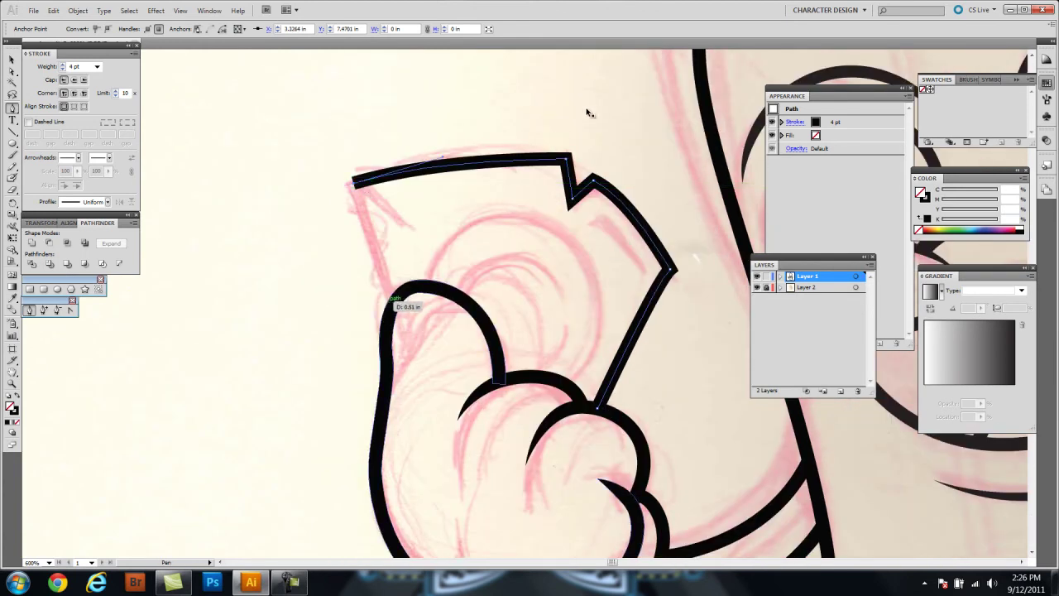
left_click(595, 103, "ctrl")
Step: Draw a circle inside the card and cut it into an arc with Scissors
key("l")
mouse_move(497, 273)
left_mouse_down()
mouse_move(593, 368)
mouse_move(608, 401)
left_mouse_up()
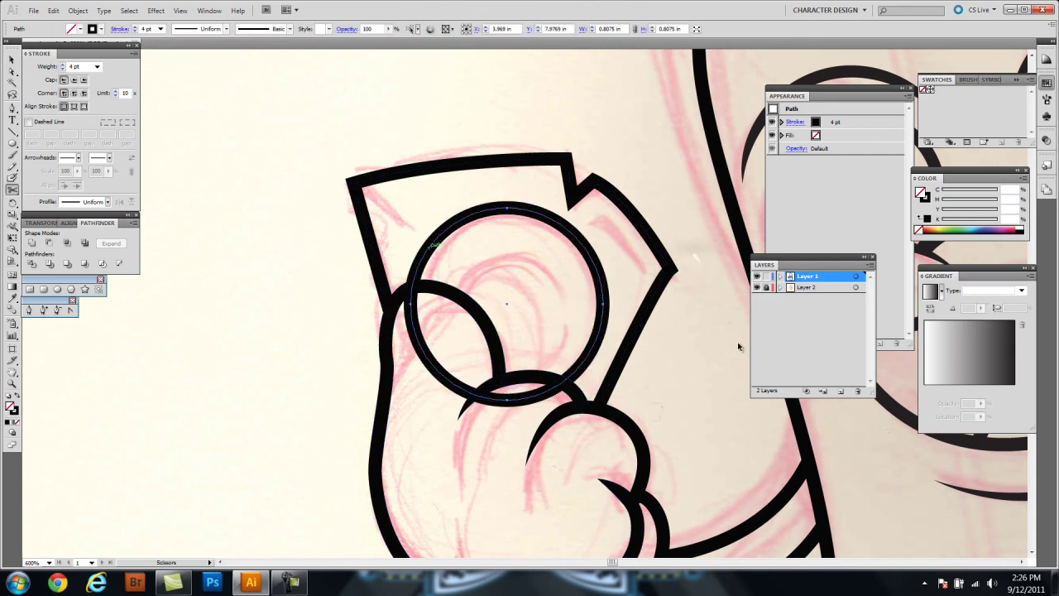
key("c")
key("Delete")
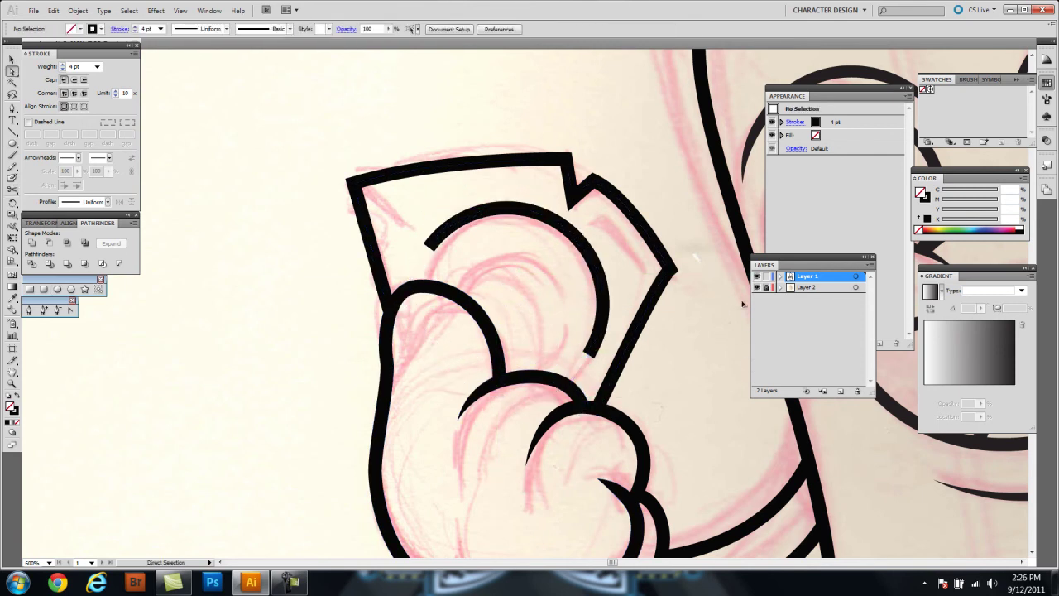
left_click(733, 281)
key("a")
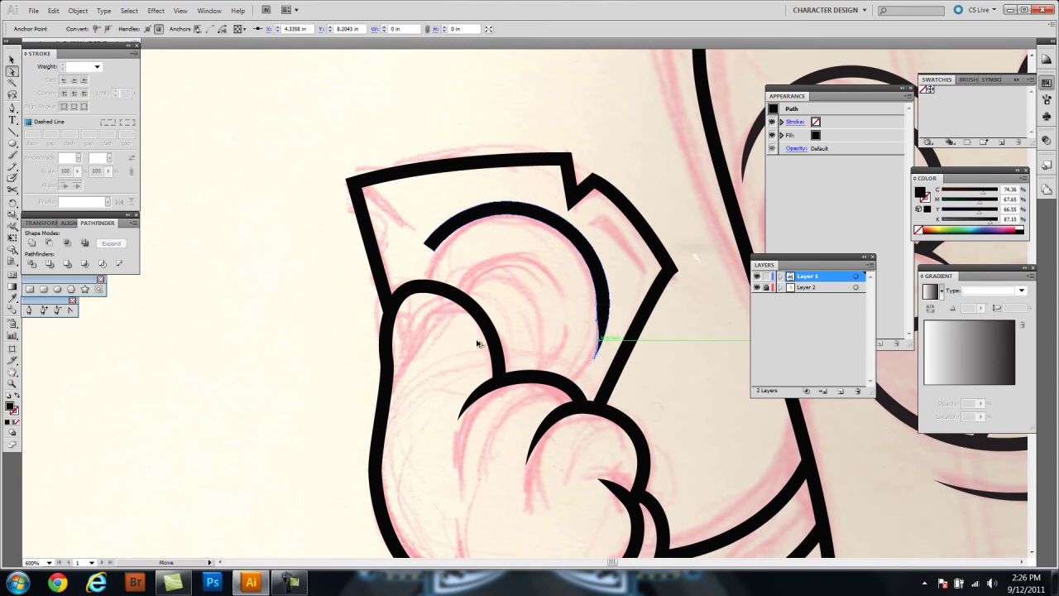
left_click(456, 343)
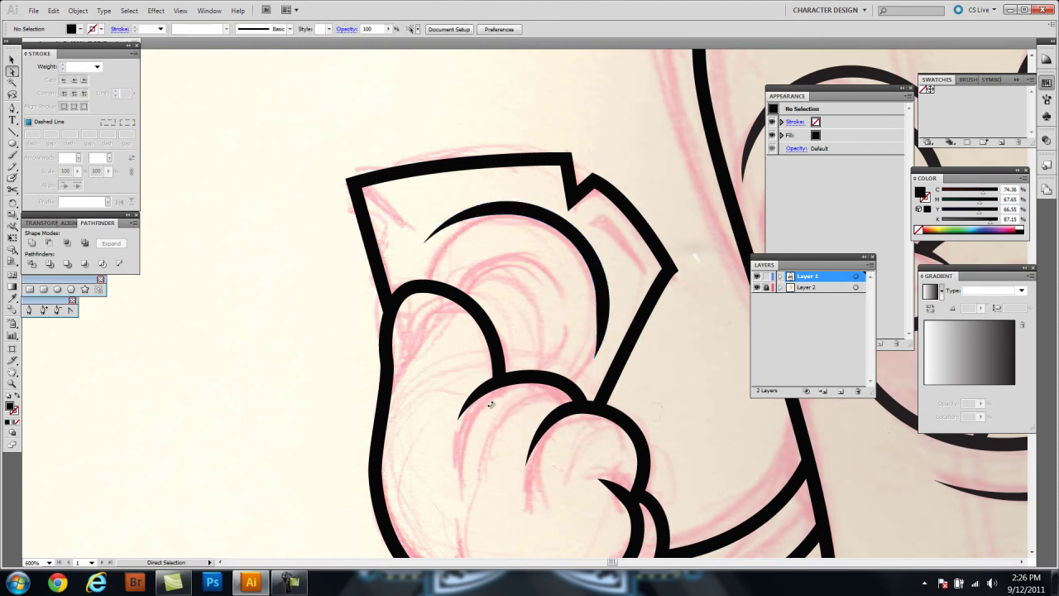
Step: Draw a smaller stroked circle, cut it into an inner arc, and taper both ends
key("shift+x")
left_click_drag(364, 157, 570, 364)
left_click_drag(456, 348, 571, 377)
key("c")
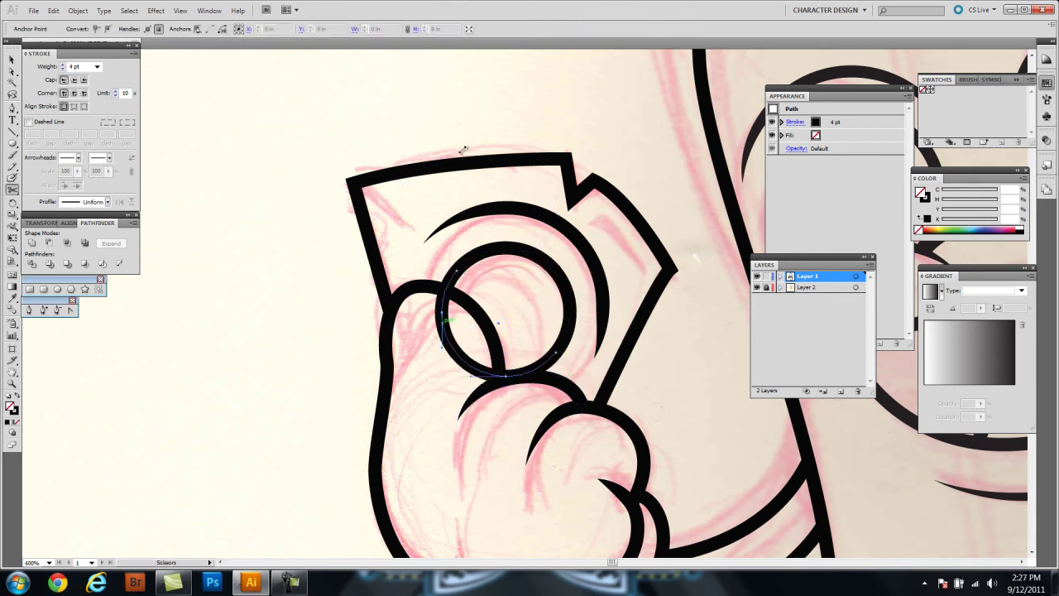
key("Delete")
left_click_drag(567, 340, 563, 354)
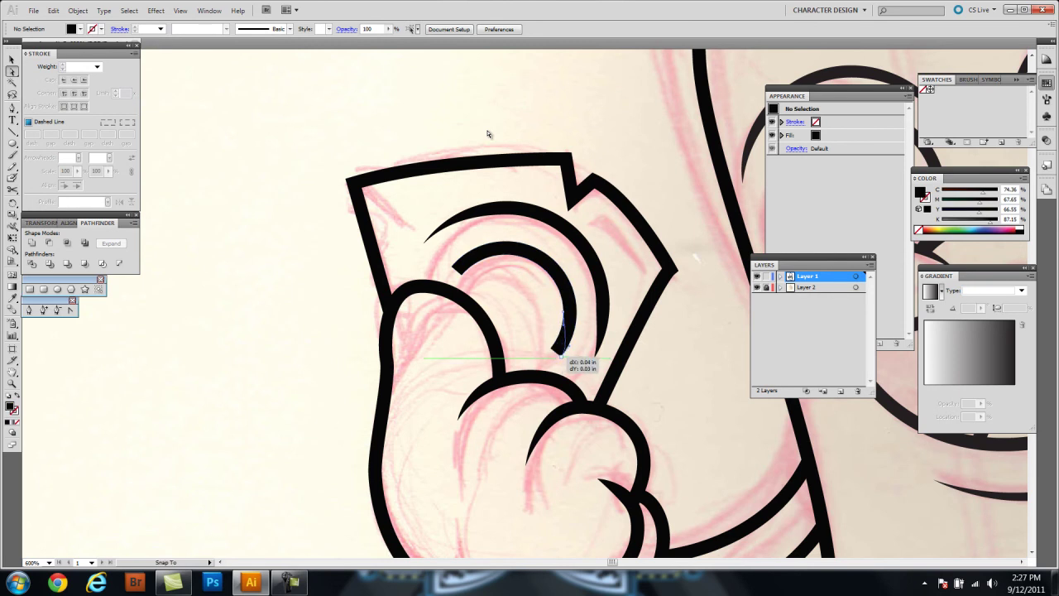
left_click_drag(460, 274, 452, 265)
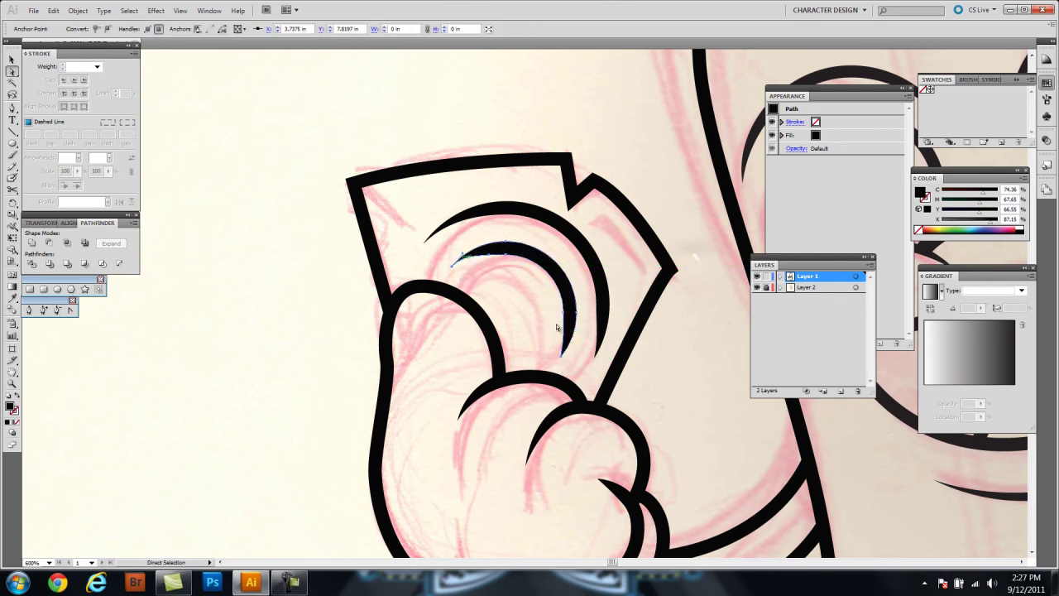
left_click(557, 344)
scroll(485, 306, "down", 2)
scroll(485, 307, "down", 3)
Step: Reshape the card outline's notch anchor into a thin tapered crease wedge
scroll(511, 338, "up", 4)
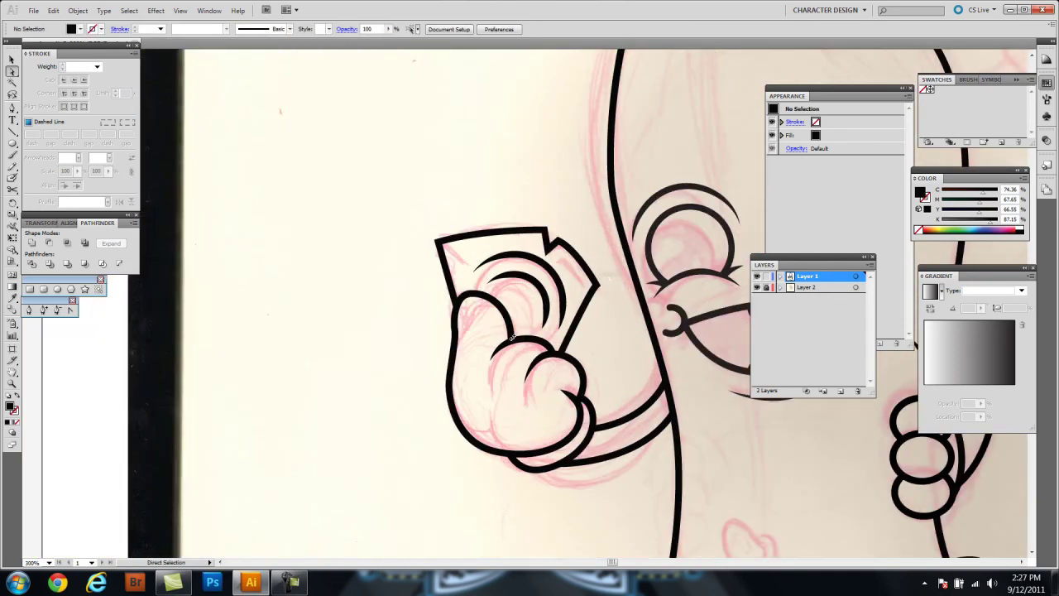
scroll(512, 337, "up", 4)
scroll(538, 345, "up", 1)
left_click(549, 350)
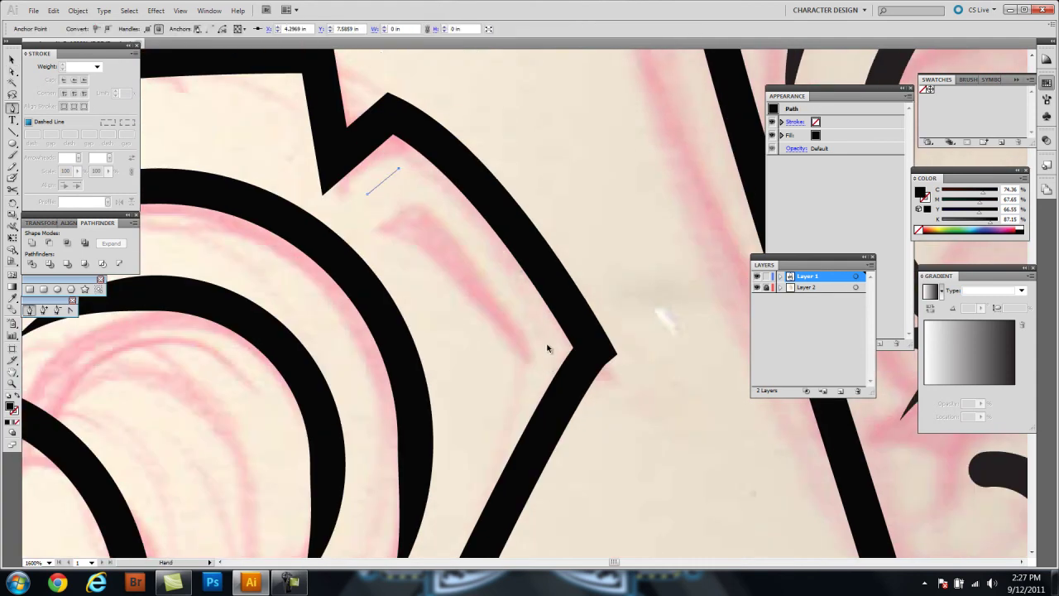
left_click_drag(536, 310, 650, 408)
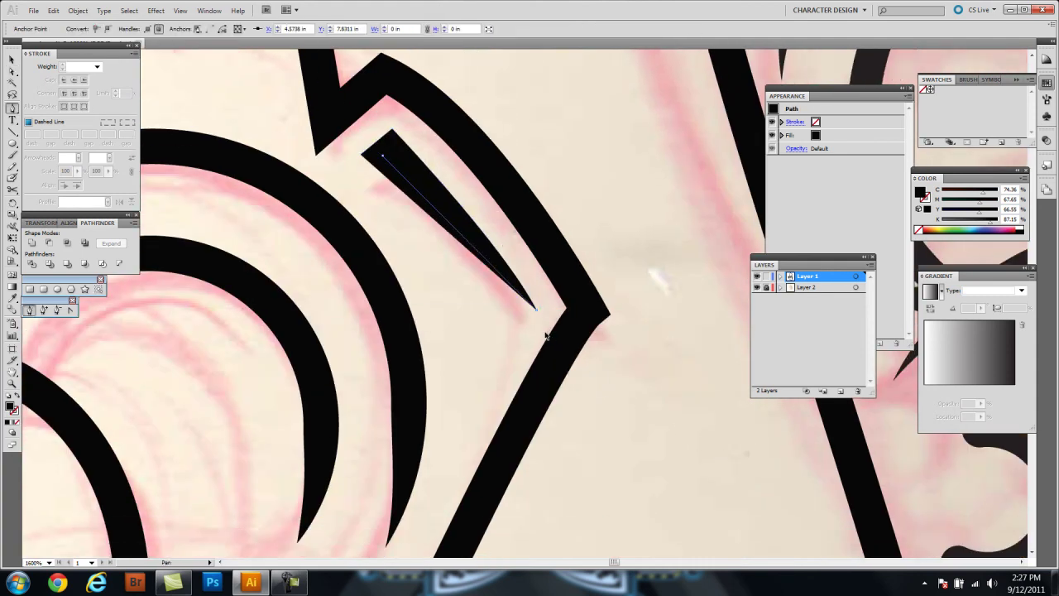
left_click_drag(546, 335, 545, 331)
left_click(608, 388)
Step: Zoom out and recentre the whole inked character in the view
key("ctrl+minus")
key("ctrl+minus")
key("ctrl+minus")
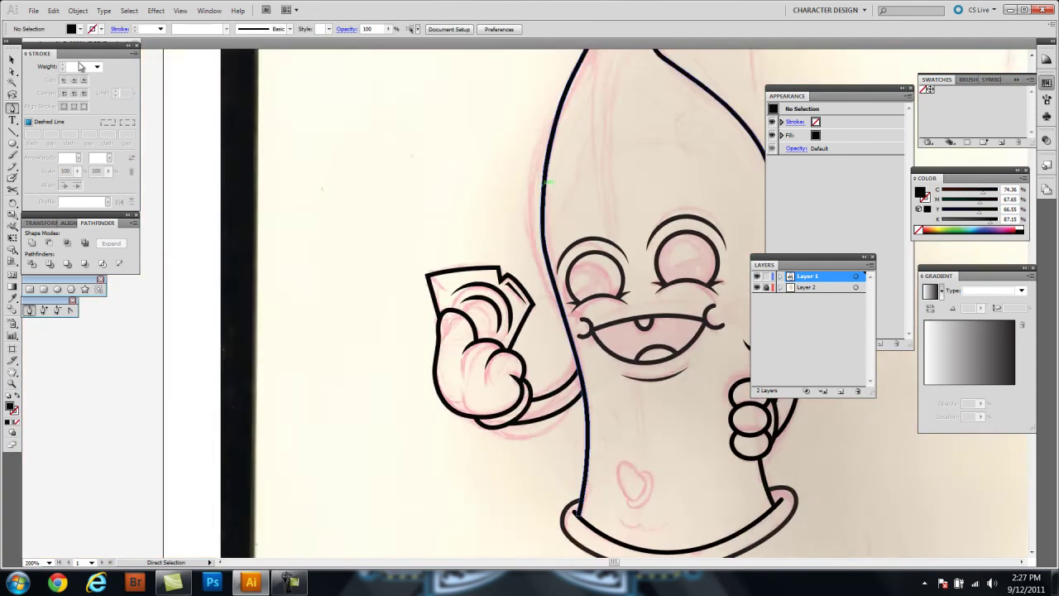
key("ctrl+minus")
key("ctrl+minus")
key("ctrl+plus")
left_click_drag(773, 329, 641, 276)
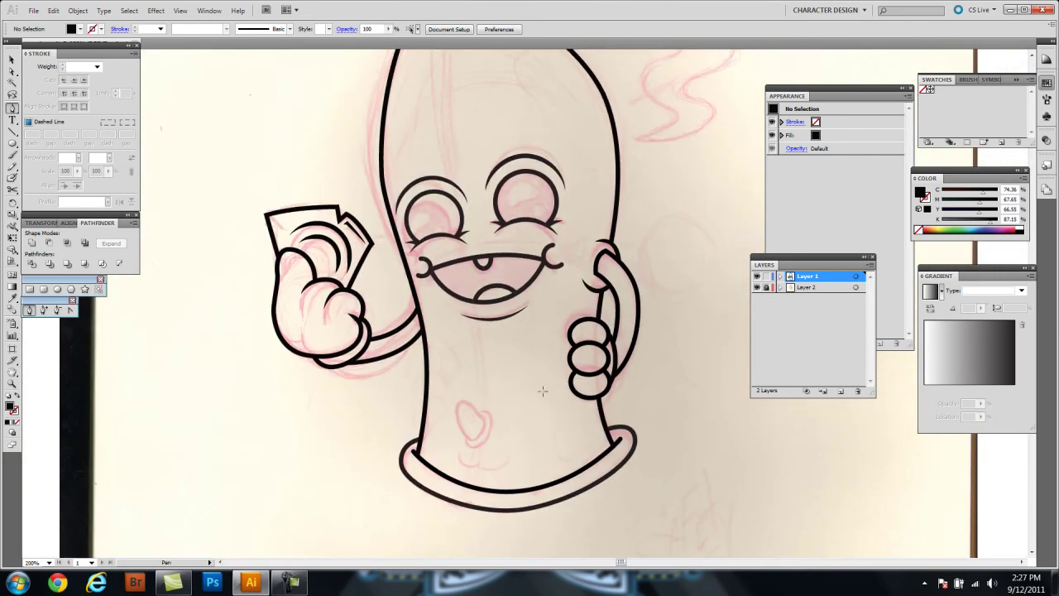
Step: Duplicate the line-art layer, select all, and expand the artwork
key("ctrl+a")
key("alt+o")
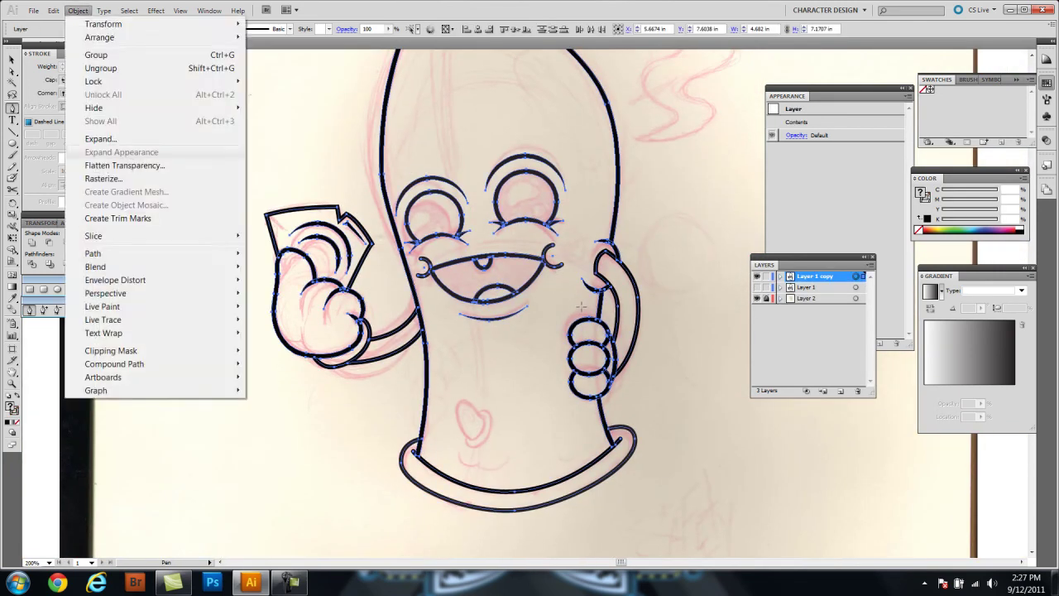
key("x")
key("Return")
key("alt+o")
key("Escape")
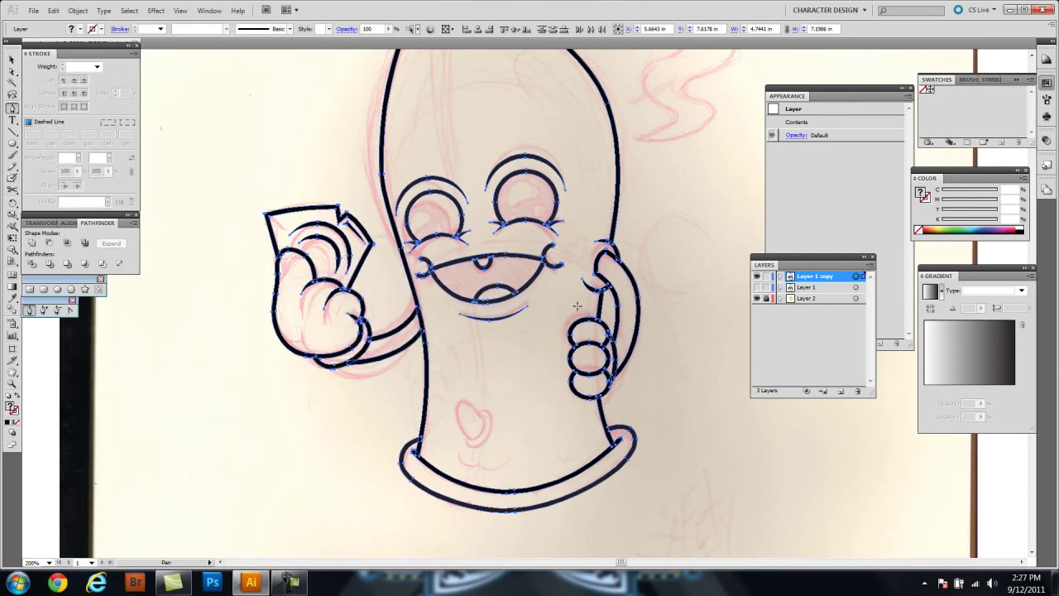
Step: Make the line art a Live Paint group and take the Live Paint Bucket
key("alt+o")
key("Return")
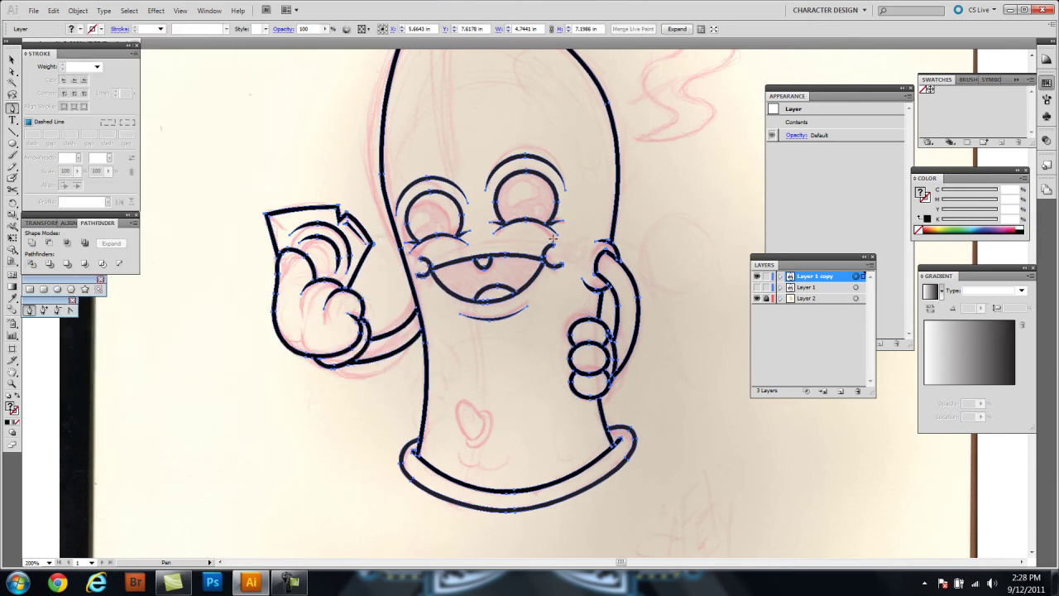
key("ctrl+shift+a")
left_click_drag(12, 248, 49, 263)
Step: Fill the character's body and arm with a pale yellow Live Paint colour
double_click(11, 404)
left_click(545, 338)
left_click(434, 223)
left_click(644, 225)
left_click(461, 295)
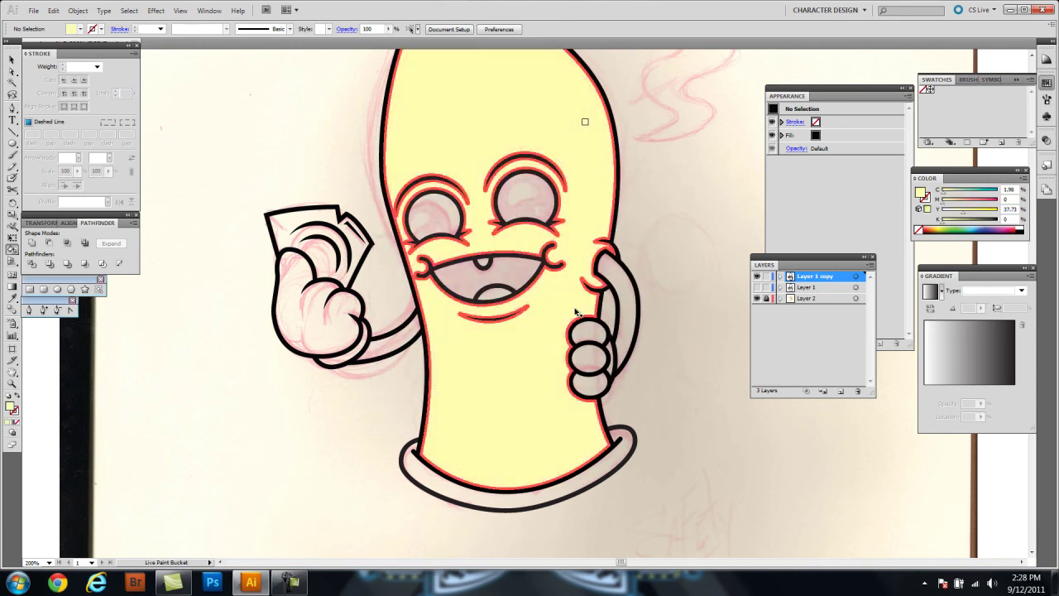
left_click(385, 335)
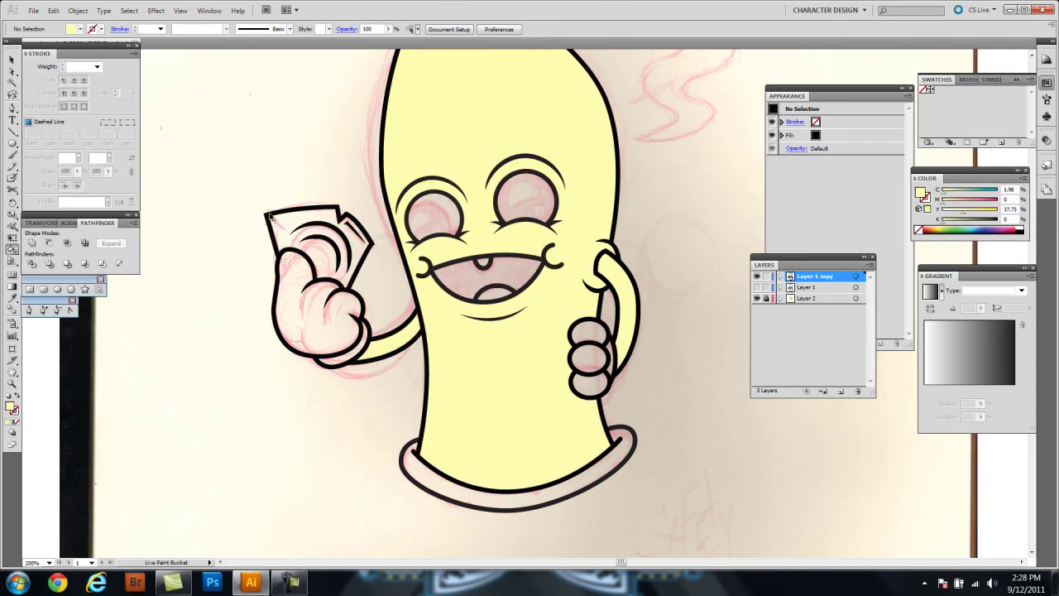
Step: Fill both eyes and the mouth black and the gloves white
left_click_drag(518, 178, 458, 264)
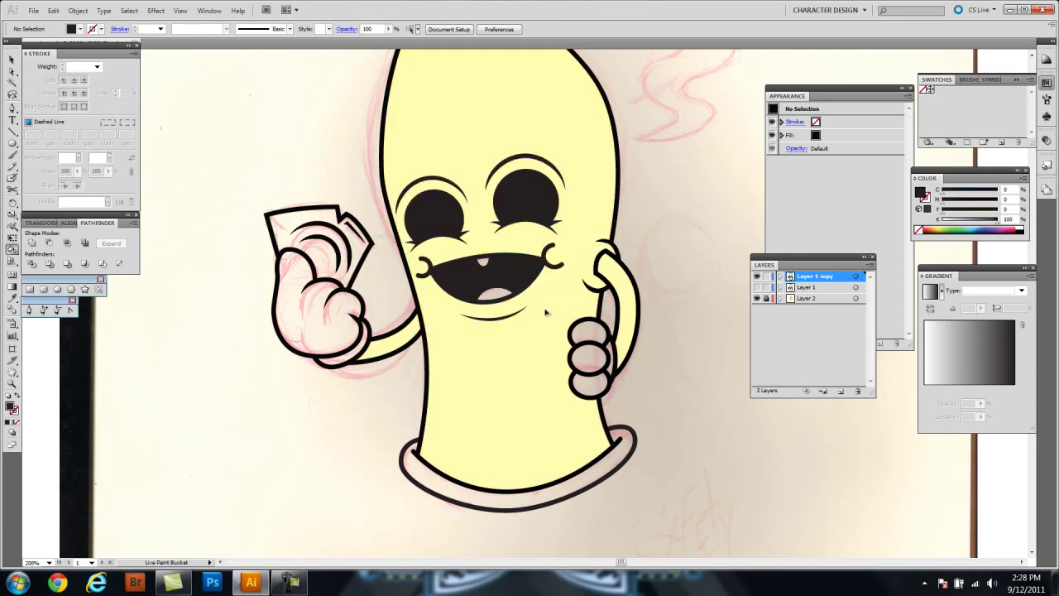
left_click_drag(589, 331, 590, 356)
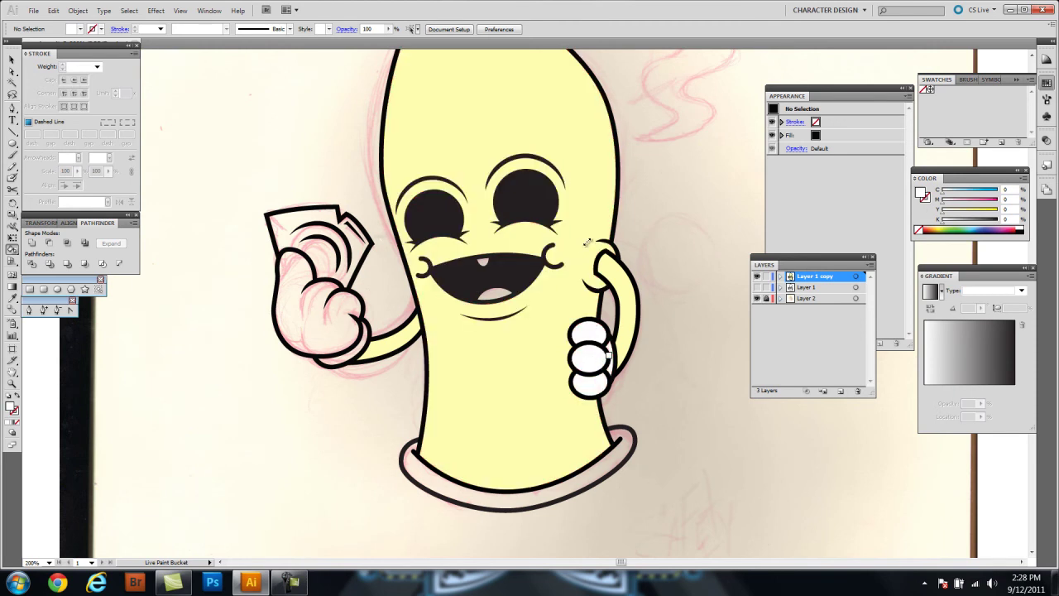
left_click(319, 277)
left_click(343, 339)
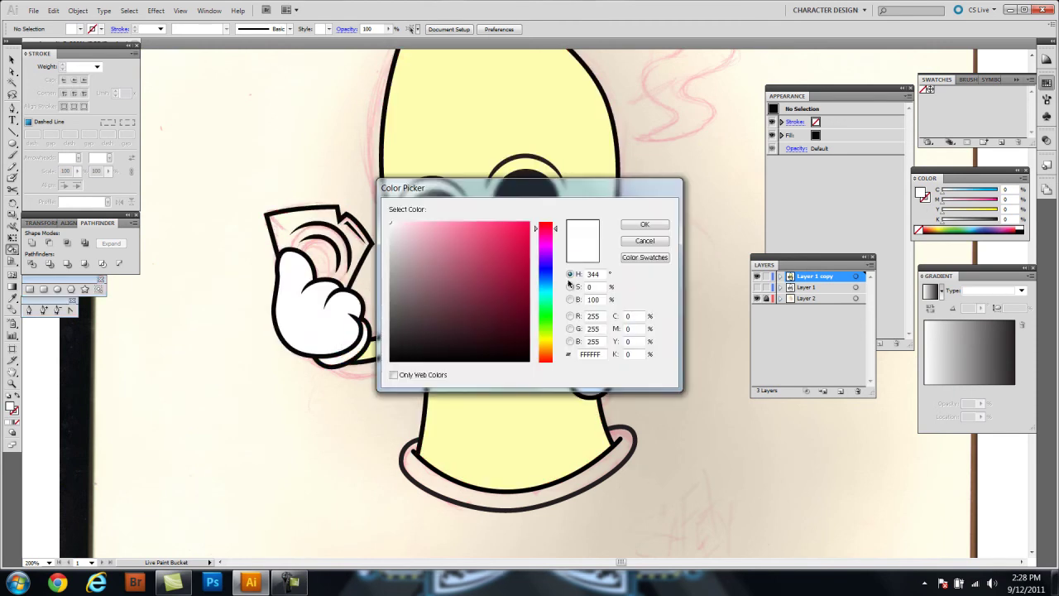
Step: Paint the held cards red (ff0049), fill the collar pale yellow, and add a new layer
type("ff0049")
key("Return")
left_click(319, 240)
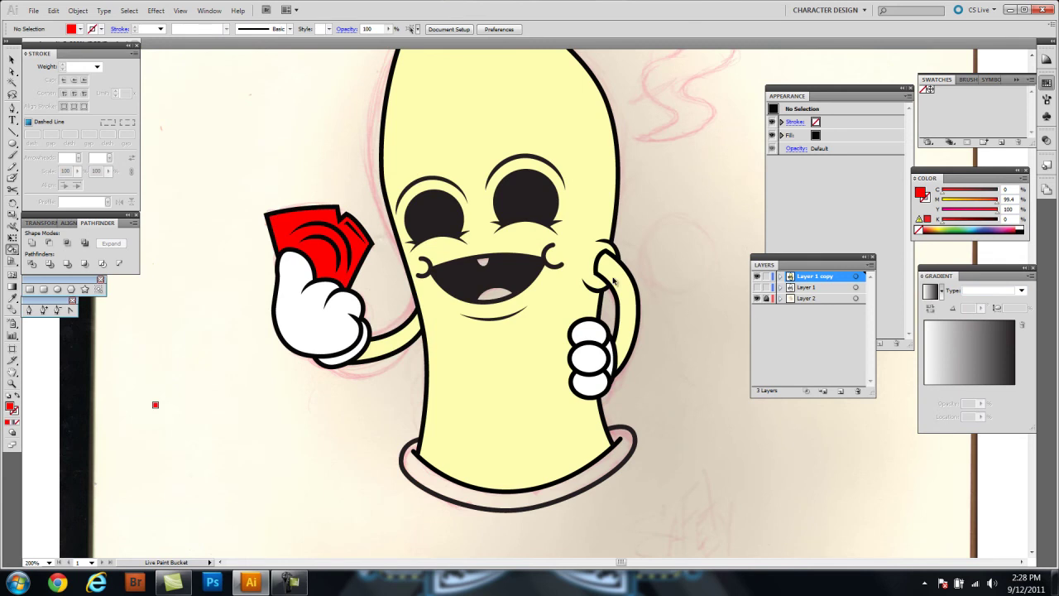
left_click(568, 306, "alt")
left_click(576, 471)
key("ctrl+l")
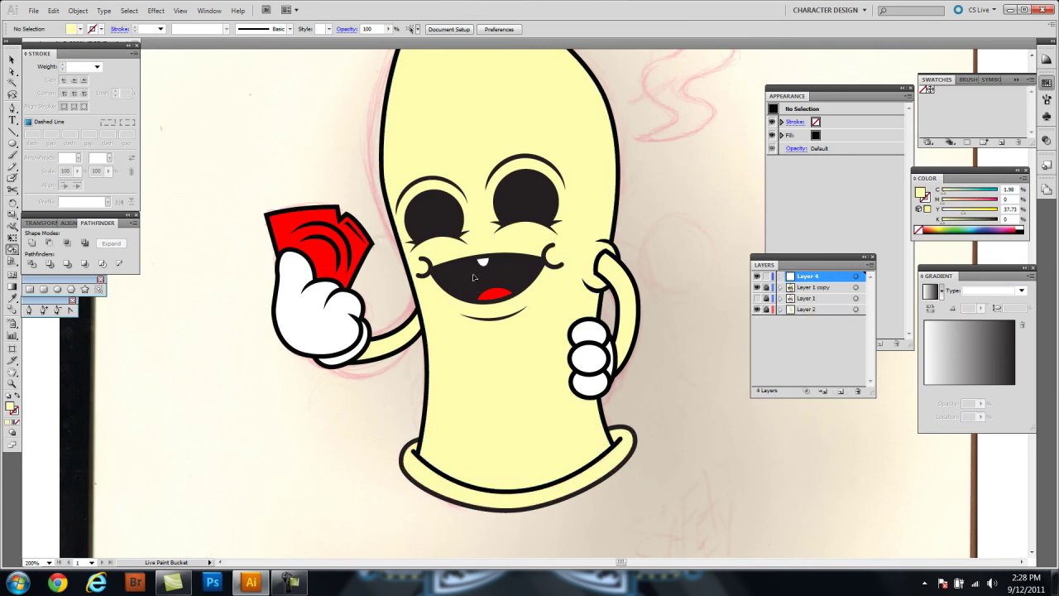
Step: Draw a large white oval and a small white dot in each eye with the Ellipse tool
key("l")
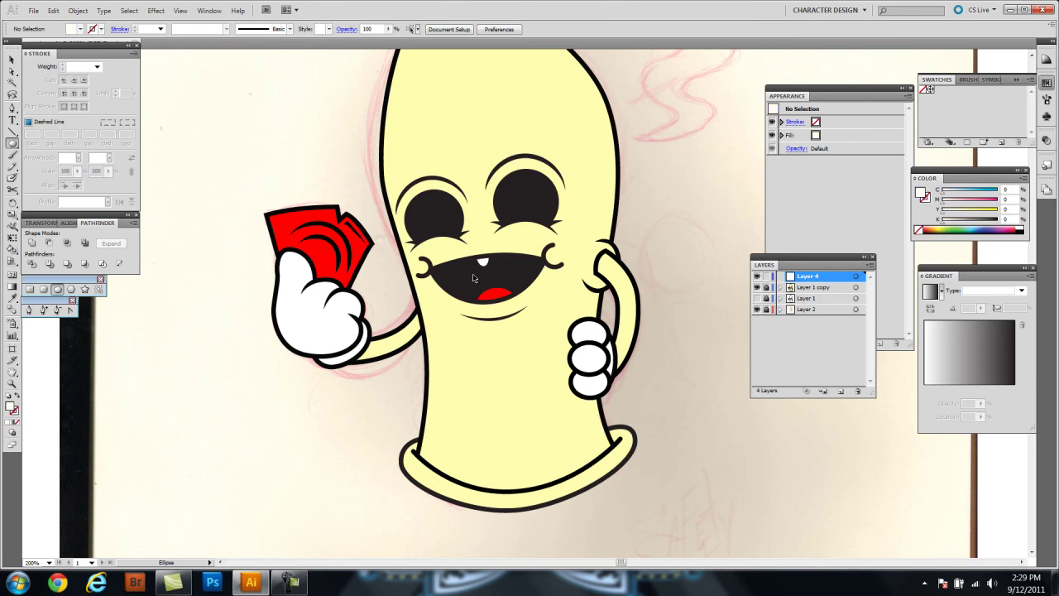
scroll(473, 277, "up", 2)
scroll(534, 287, "up", 2)
left_click_drag(694, 302, 703, 319)
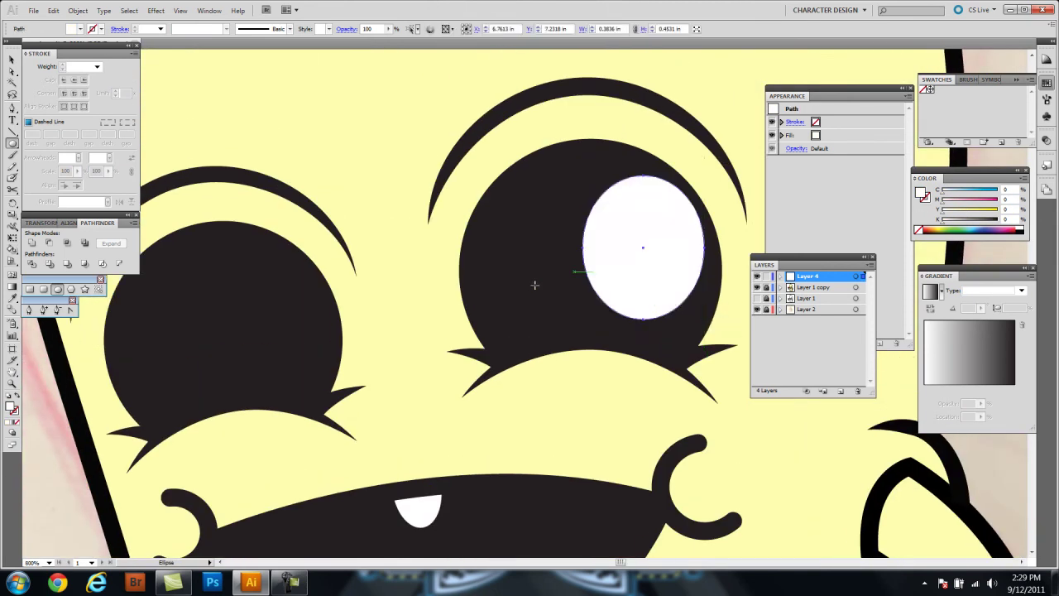
left_click_drag(554, 271, 588, 311)
left_click_drag(474, 210, 564, 303)
left_click_drag(339, 223, 473, 367)
left_click_drag(296, 352, 329, 384)
left_click(564, 303, "ctrl")
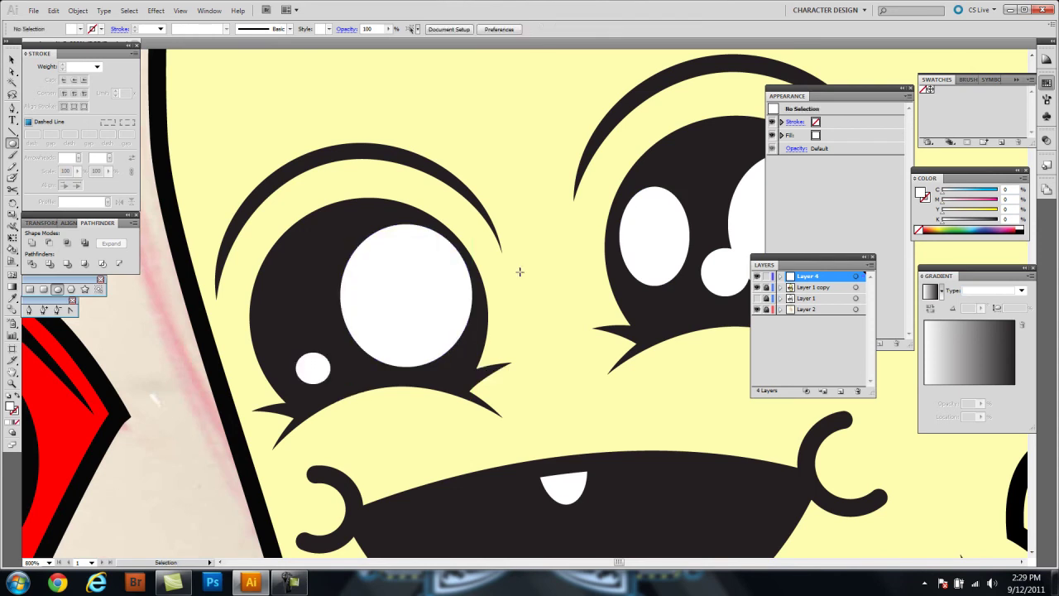
Step: Set the Live Paint Bucket to black fill and bring the gloved fingers into view
key("k")
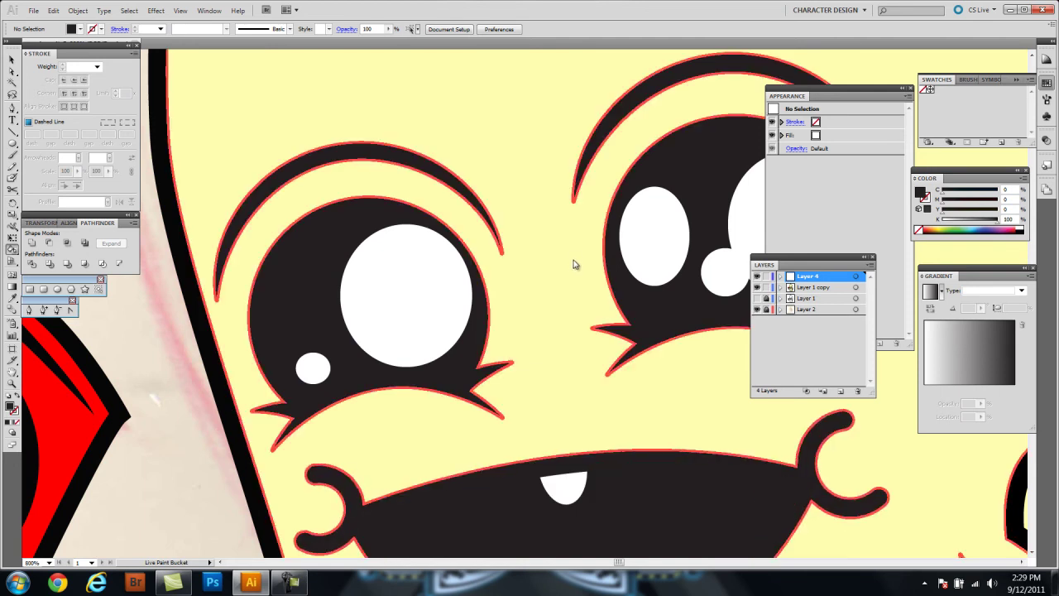
left_click(572, 263)
key("Return")
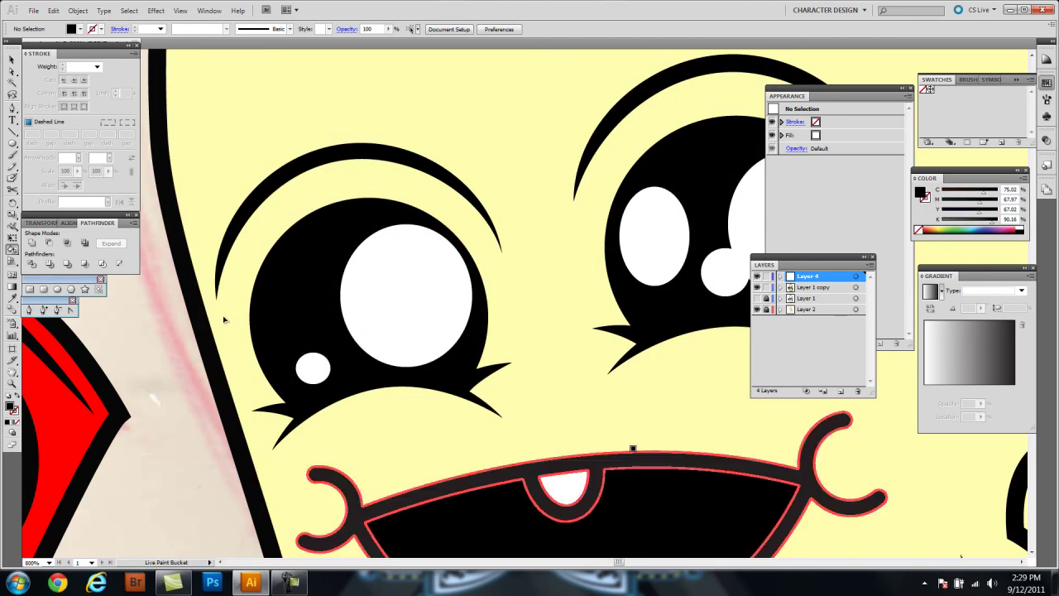
scroll(224, 319, "down", 5)
scroll(196, 303, "down", 10)
left_click_drag(189, 307, 354, 380)
Step: Zoom in on the top of the body and shape a white highlight along its right edge
scroll(290, 366, "up", 3)
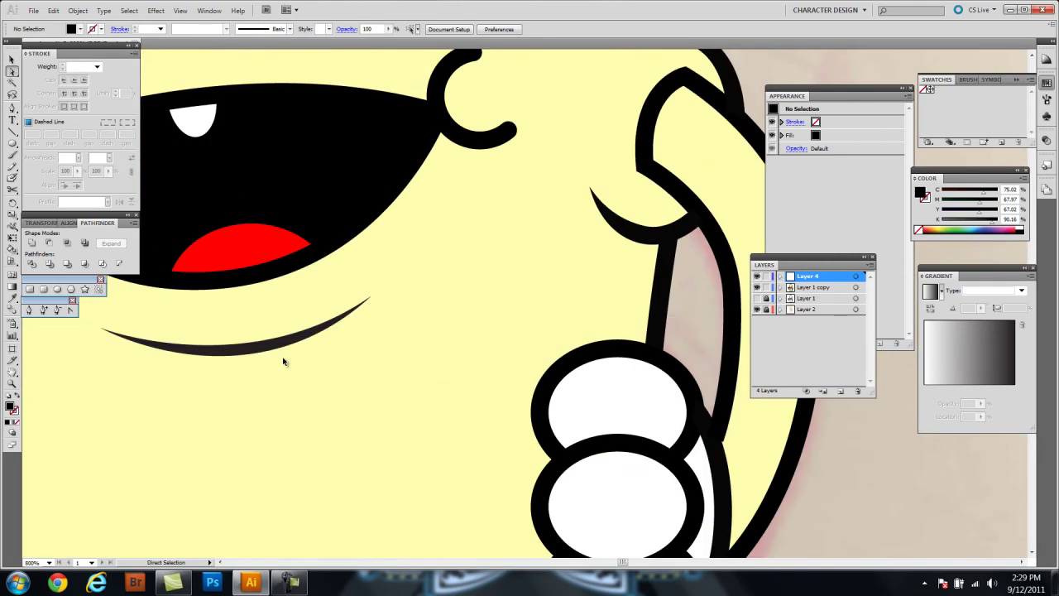
scroll(270, 355, "down", 3)
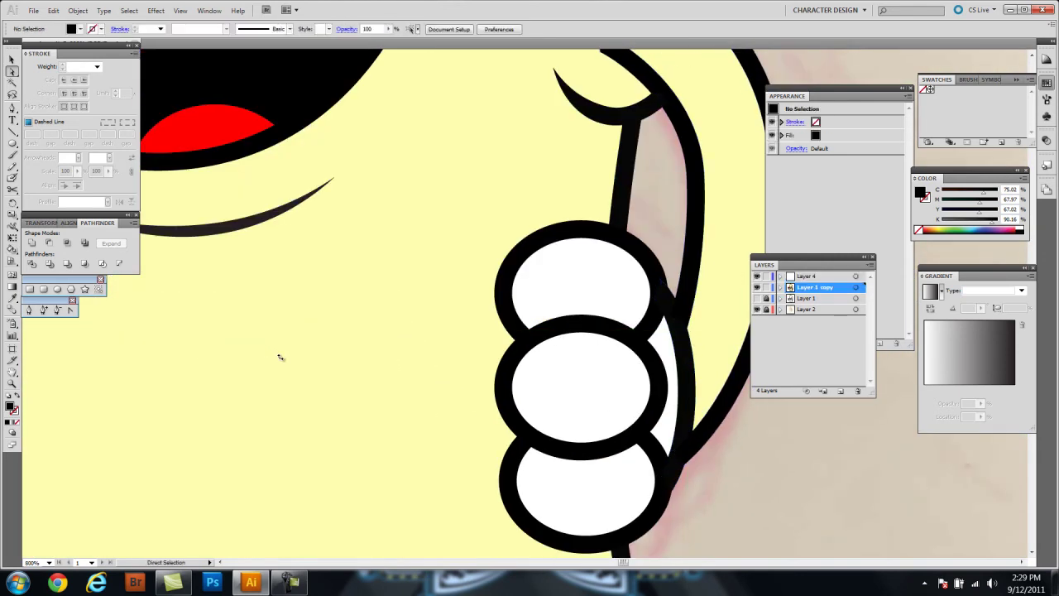
key("ctrl+minus")
key("ctrl+minus")
key("ctrl+minus")
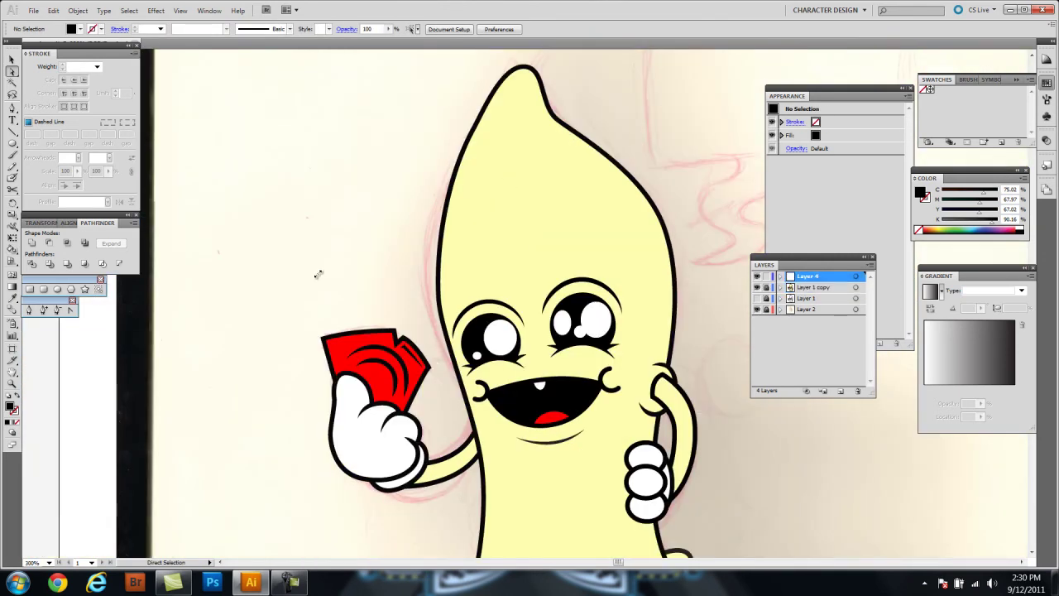
key("ctrl+plus")
key("ctrl+plus")
scroll(314, 276, "up", 2)
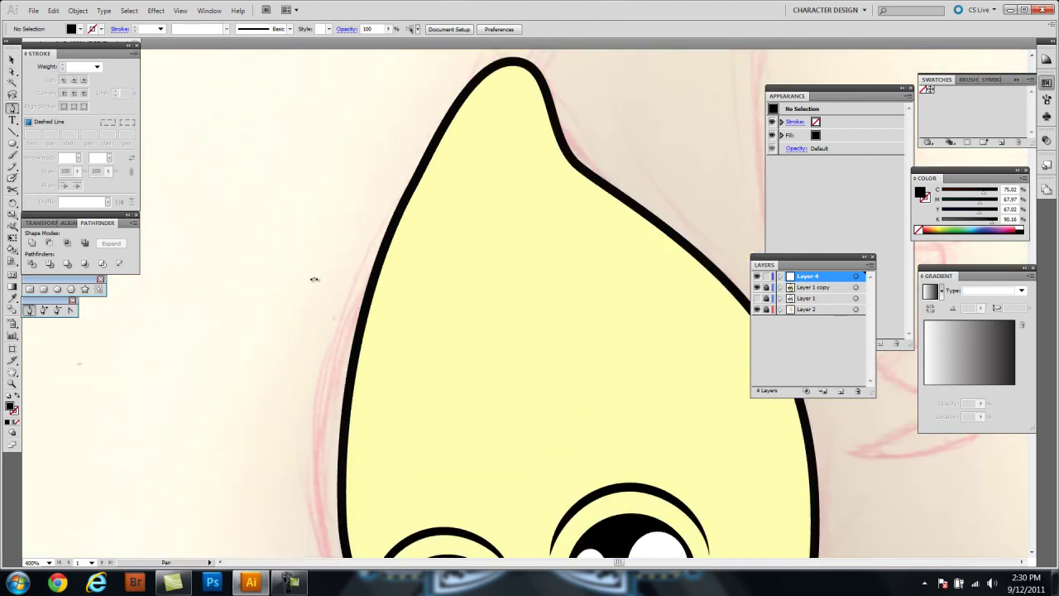
scroll(336, 289, "down", 4)
scroll(336, 288, "right", 3)
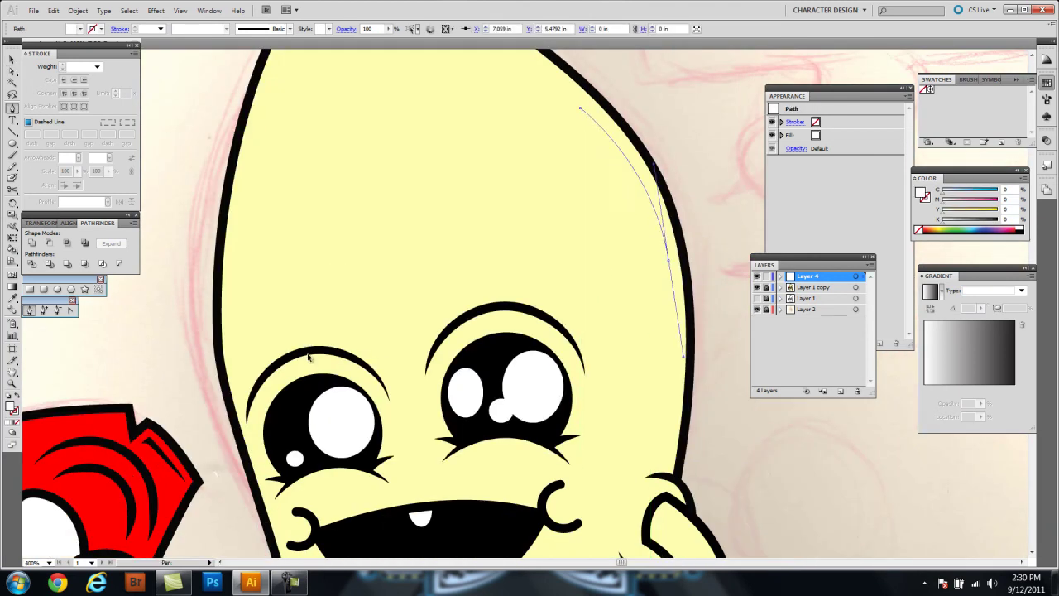
left_click_drag(667, 259, 668, 263)
key("ctrl+z")
Step: Add a white highlight sliver along the lower body edge up to the collar
scroll(319, 283, "up", 5)
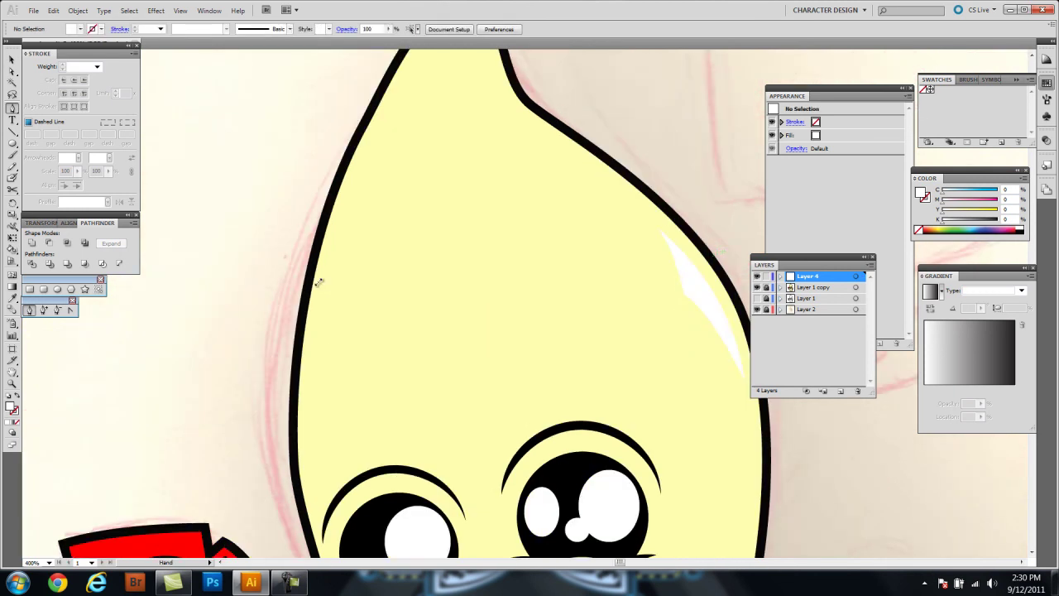
scroll(330, 298, "left", 3)
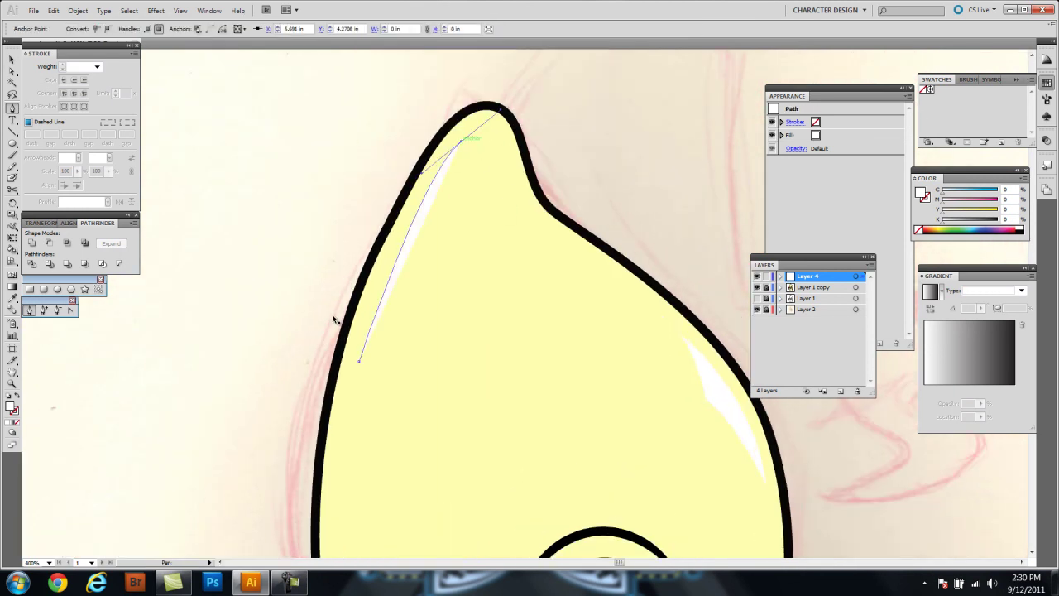
scroll(325, 322, "down", 3)
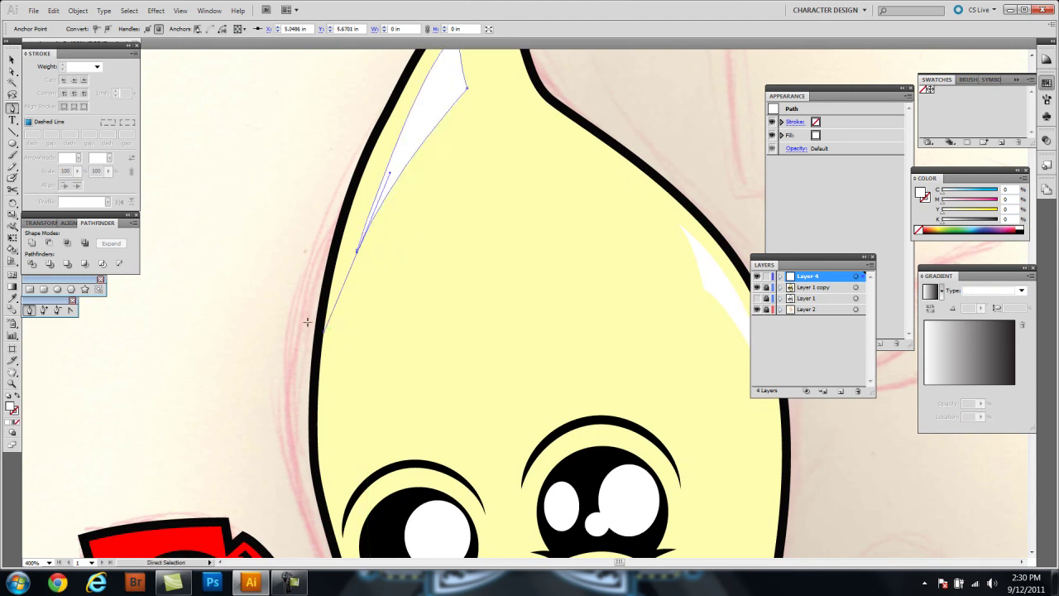
scroll(306, 314, "down", 5)
scroll(330, 289, "down", 5)
left_click_drag(361, 302, 345, 332)
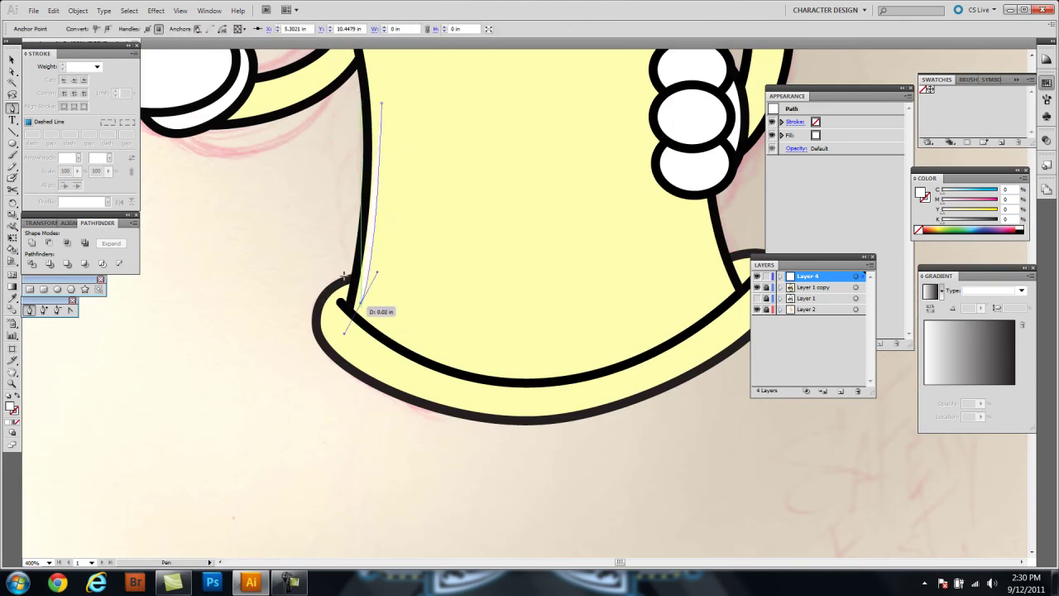
left_click_drag(464, 359, 514, 367)
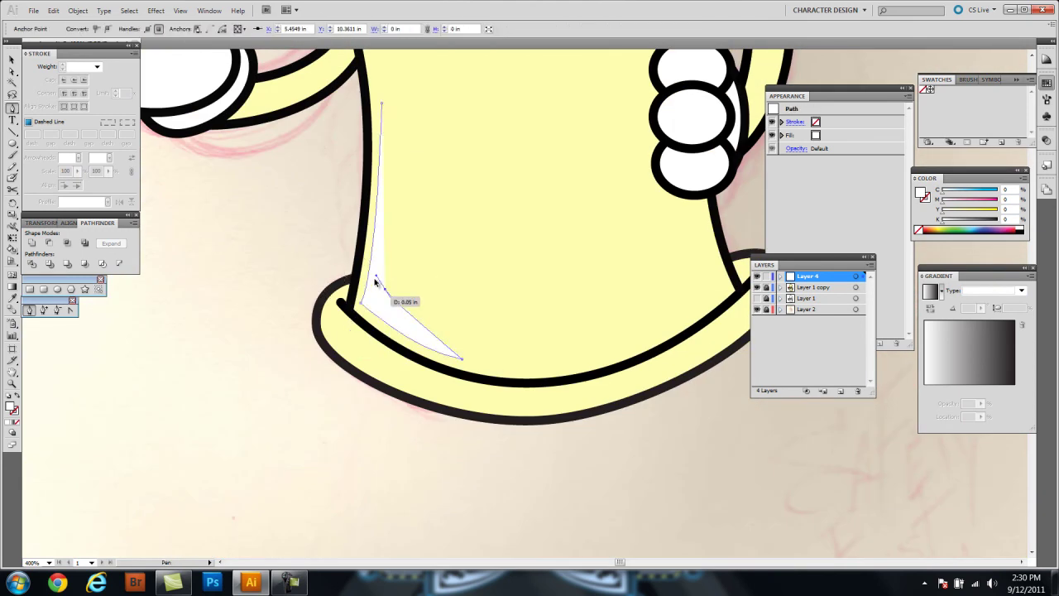
scroll(422, 194, "up", 2)
key("ctrl+shift+a")
Step: Thin the card highlight into a sliver, add a small white dot on the card, and zoom out
scroll(496, 463, "down", 3)
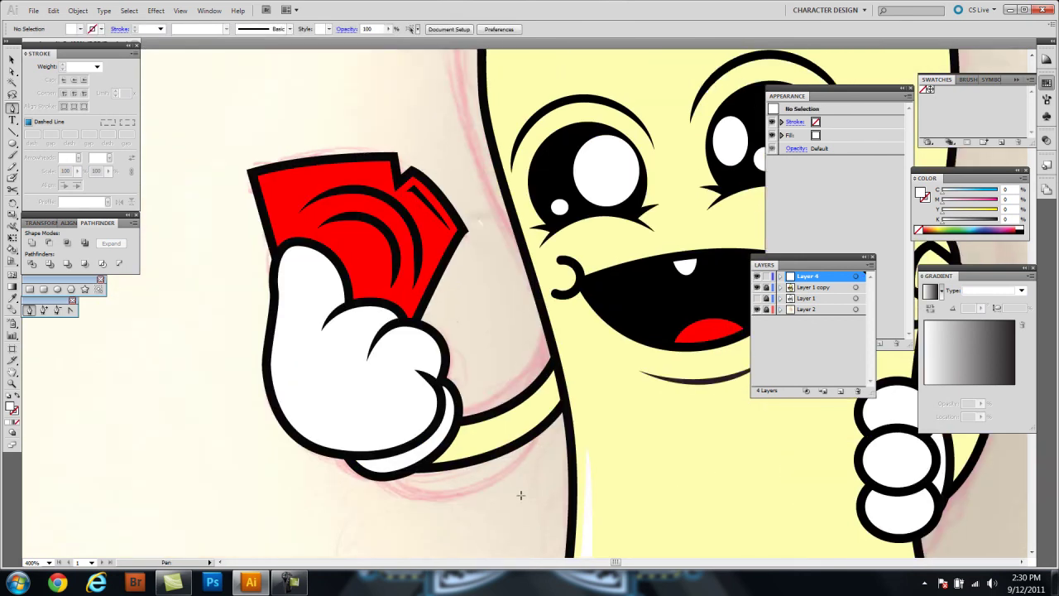
scroll(485, 406, "up", 5)
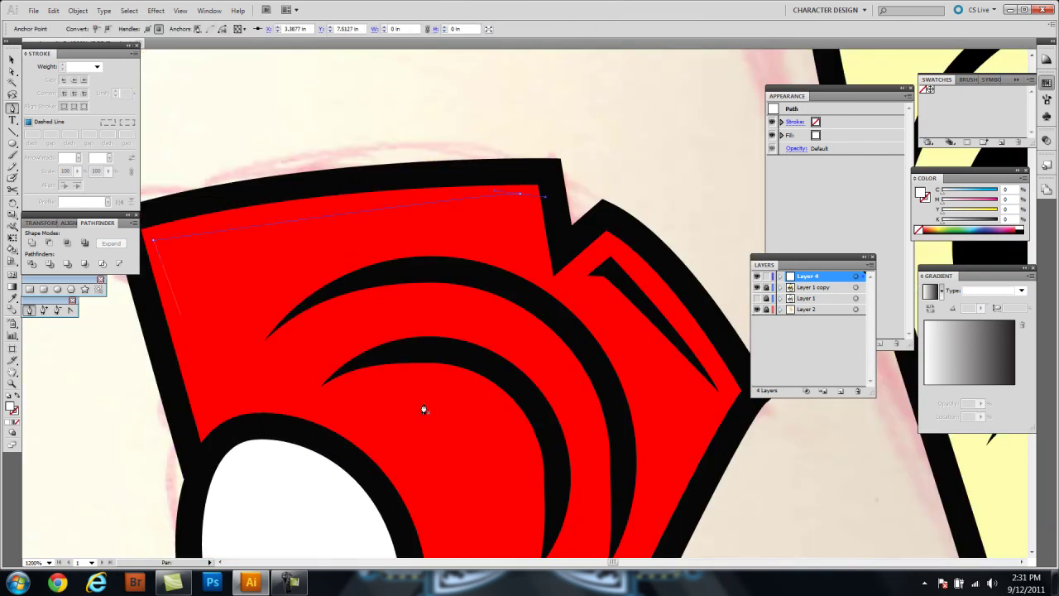
left_click_drag(198, 289, 192, 257)
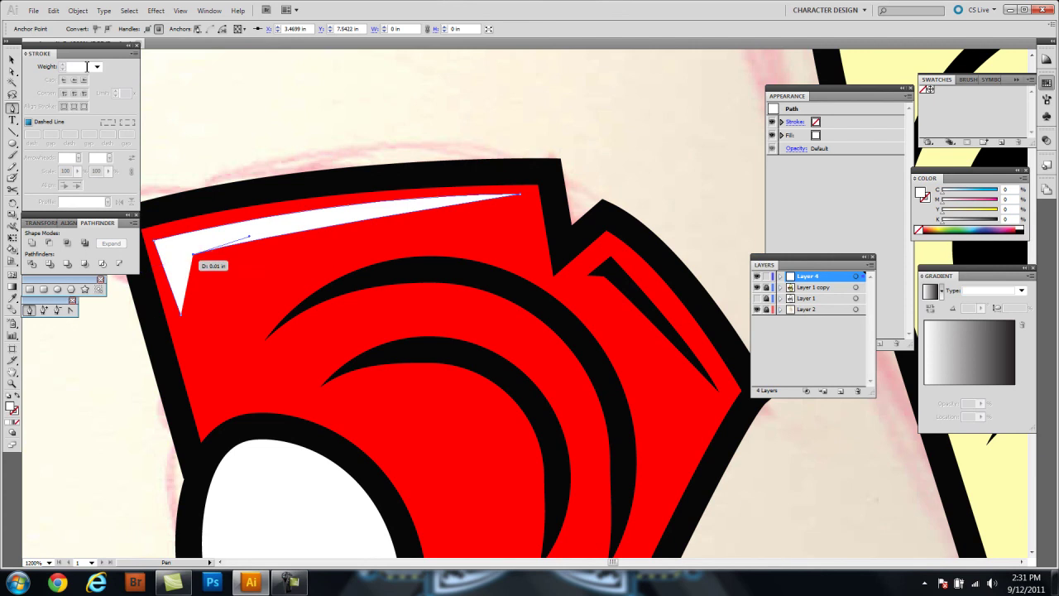
key("l")
left_click_drag(441, 405, 501, 478)
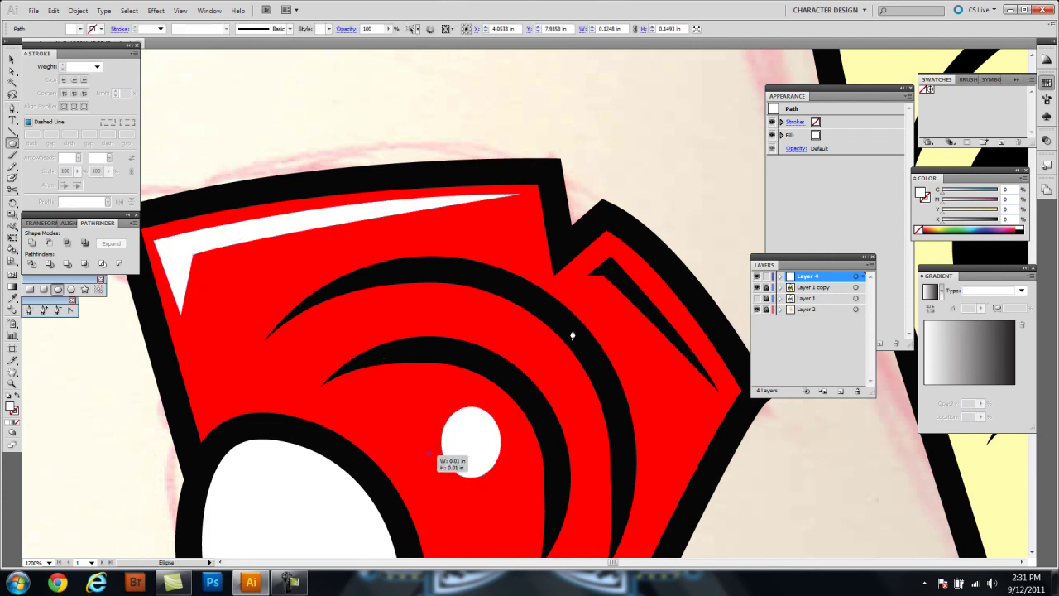
key("a")
key("ctrl+shift+a")
key("ctrl+minus")
key("ctrl+minus")
key("ctrl+minus")
key("ctrl+minus")
key("ctrl+minus")
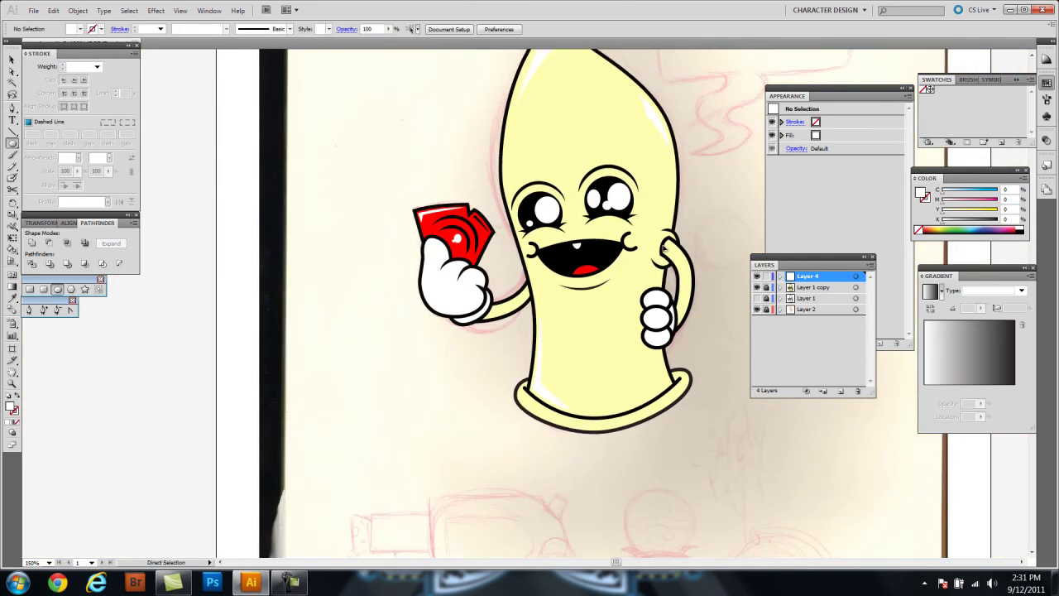
Step: Save, then marquee-select the duplicated outline artwork and apply Object > Expand to it
key("ctrl+s")
key("l")
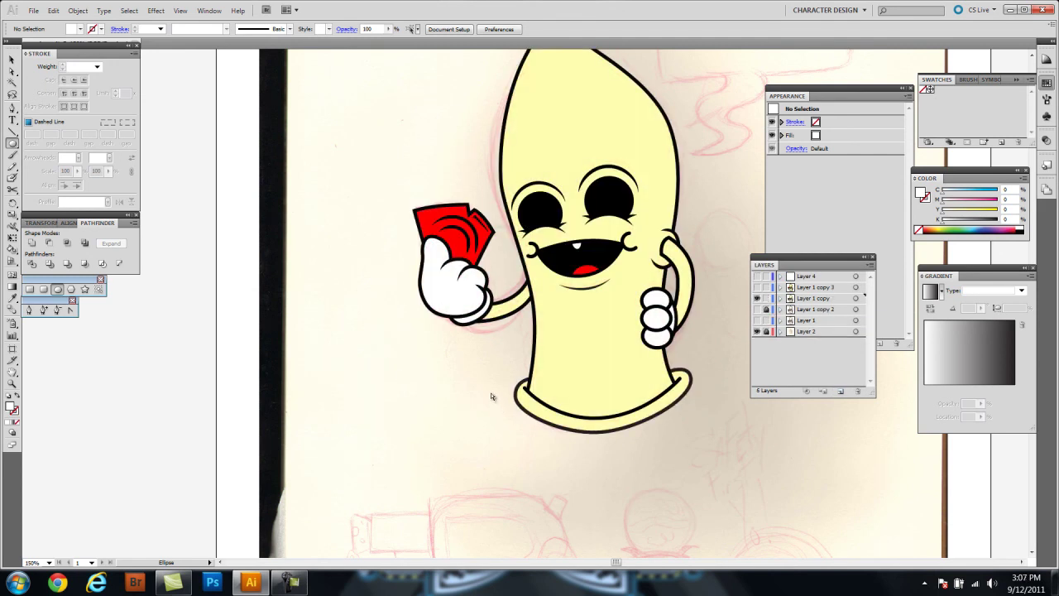
key("v")
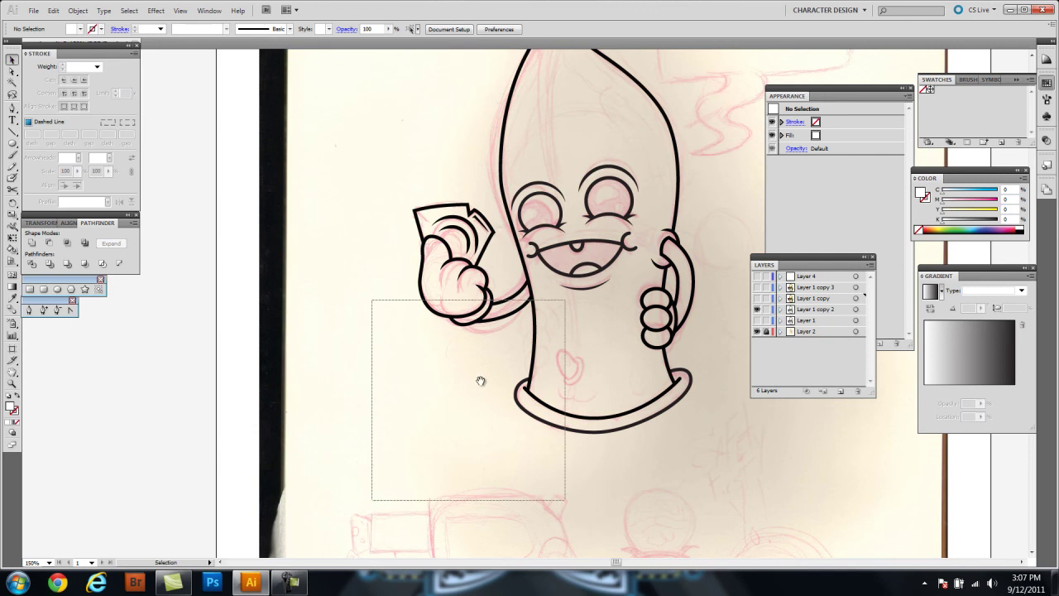
left_click_drag(370, 501, 731, 70)
scroll(409, 305, "up", 1)
key("alt+o")
key("x")
key("Return")
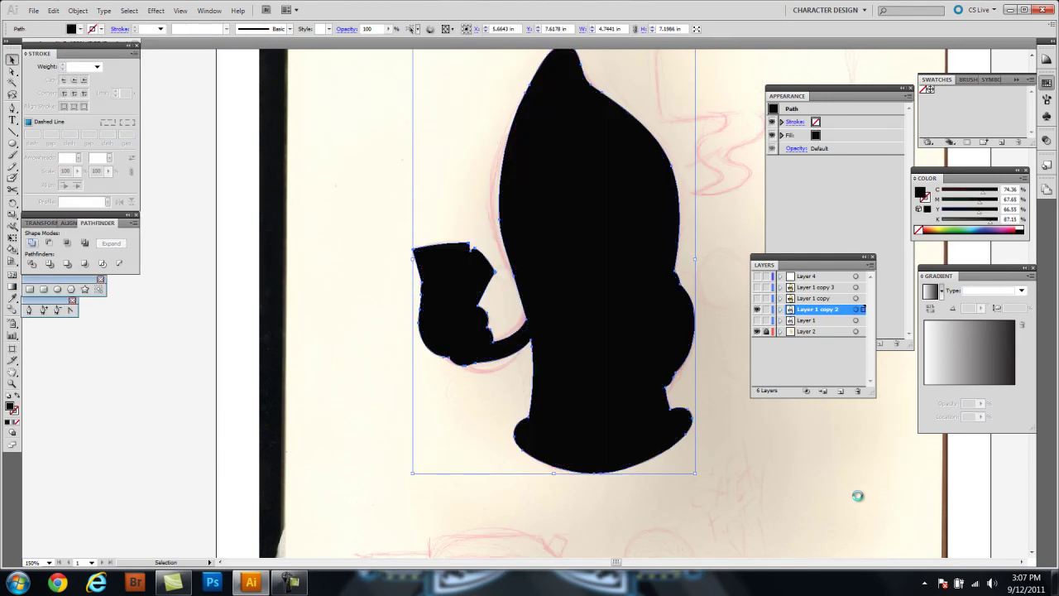
Step: Expand the coloured character group with Object > Expand (Object, Fill, Stroke)
left_click(524, 406)
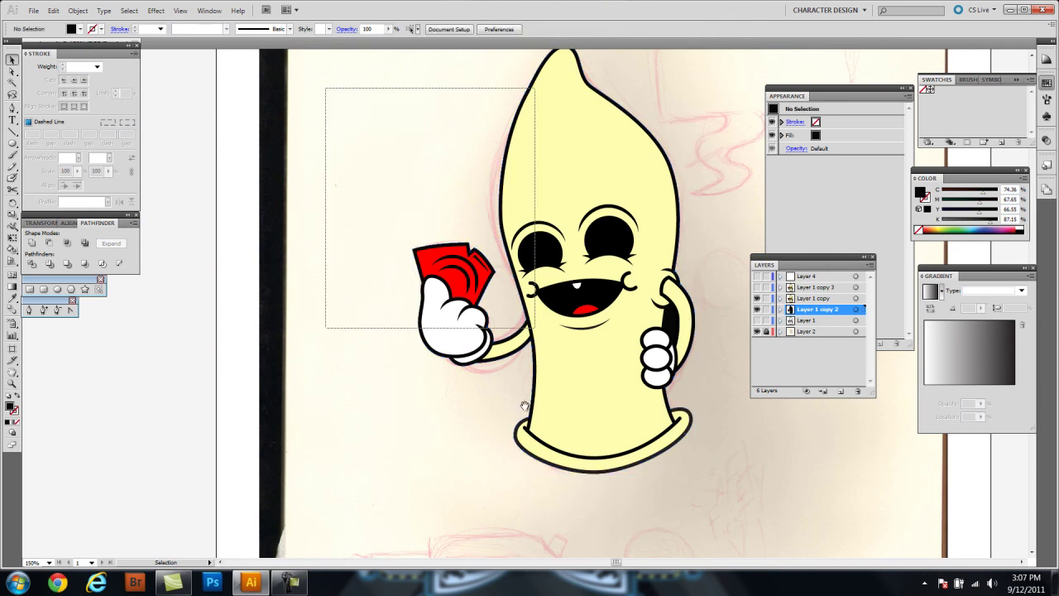
right_click(550, 405)
left_click(553, 417)
key("alt+o")
key("Up")
key("Up")
key("Return")
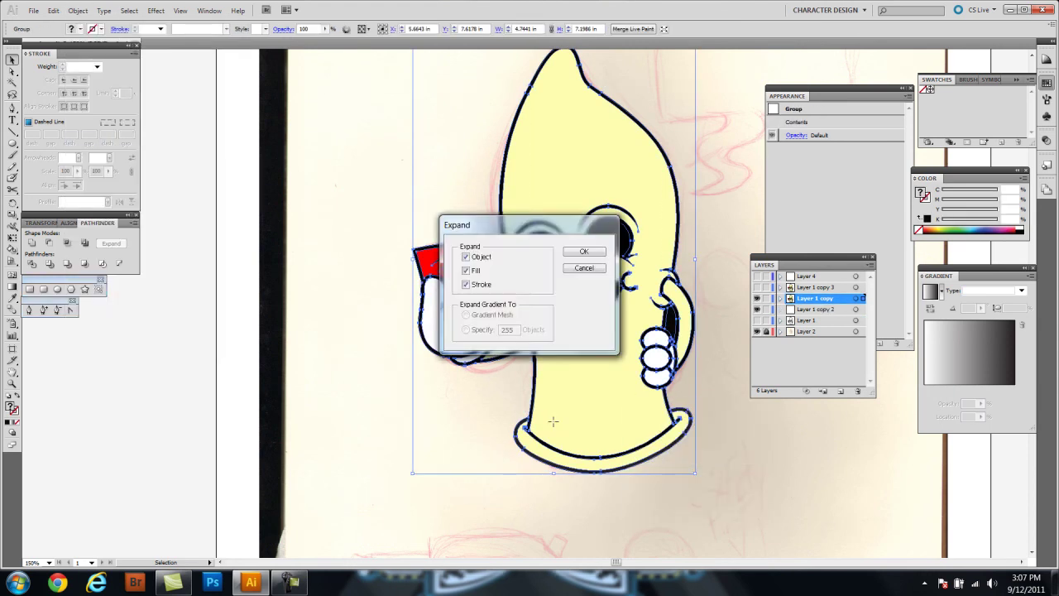
left_click(585, 251)
key("alt+o")
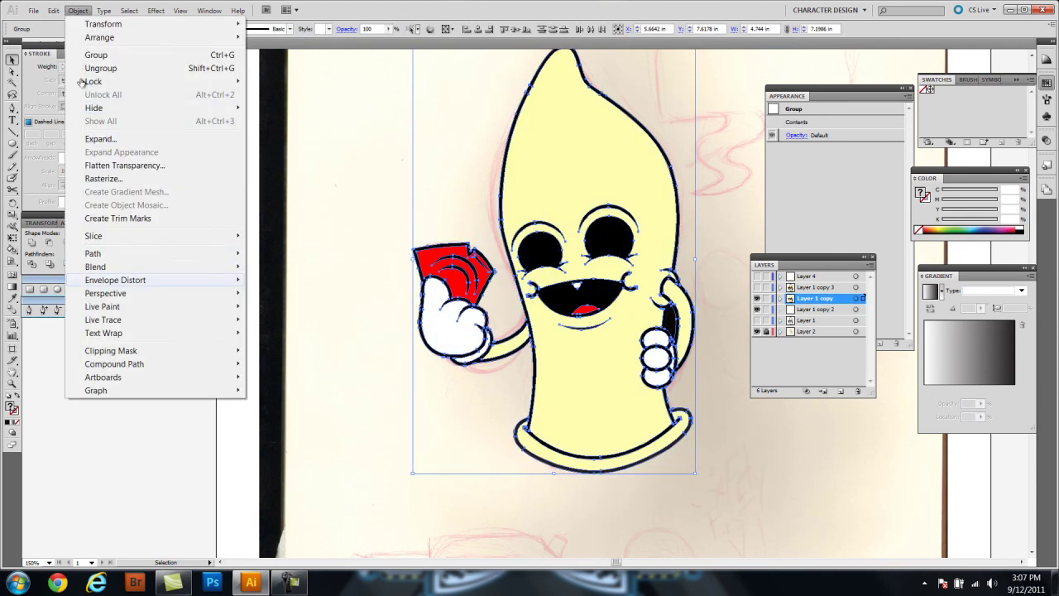
key("Escape")
Step: Reselect the character group and reveal the contents of Layer 1 copy
left_click(85, 289)
key("v")
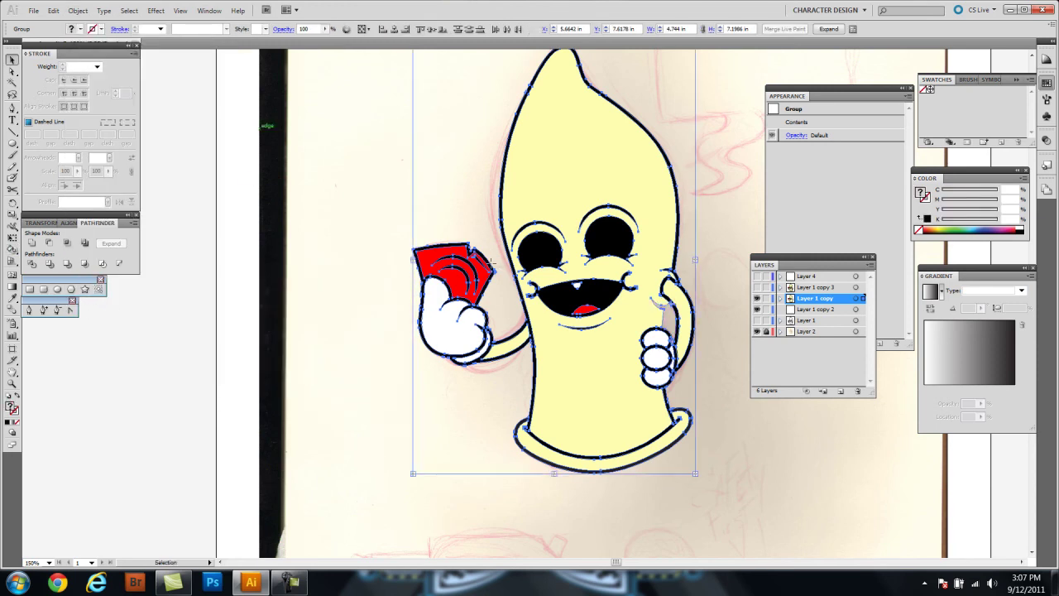
left_click(421, 379)
left_click(530, 433)
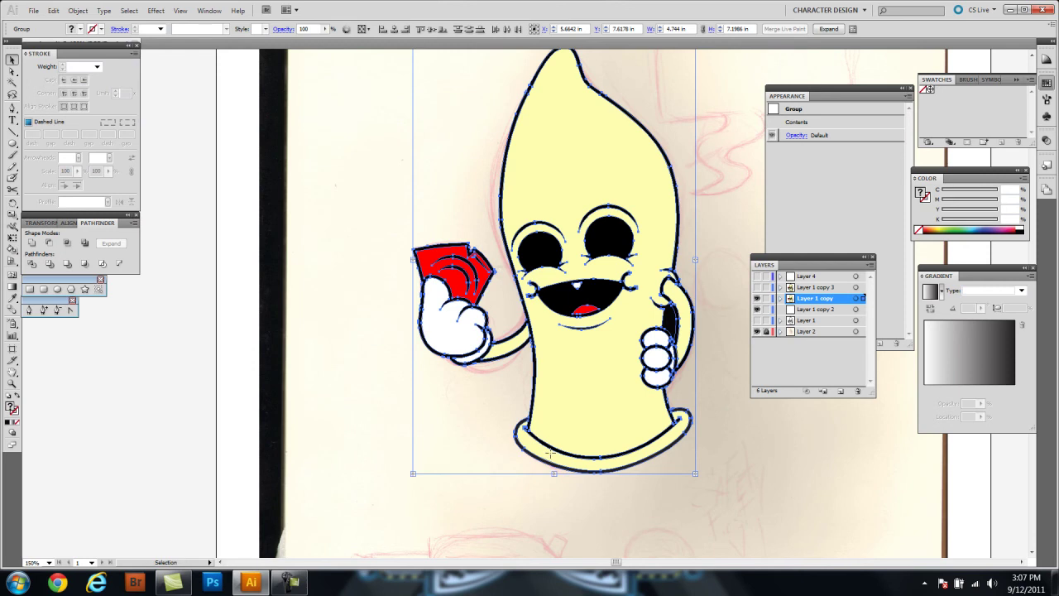
key("a")
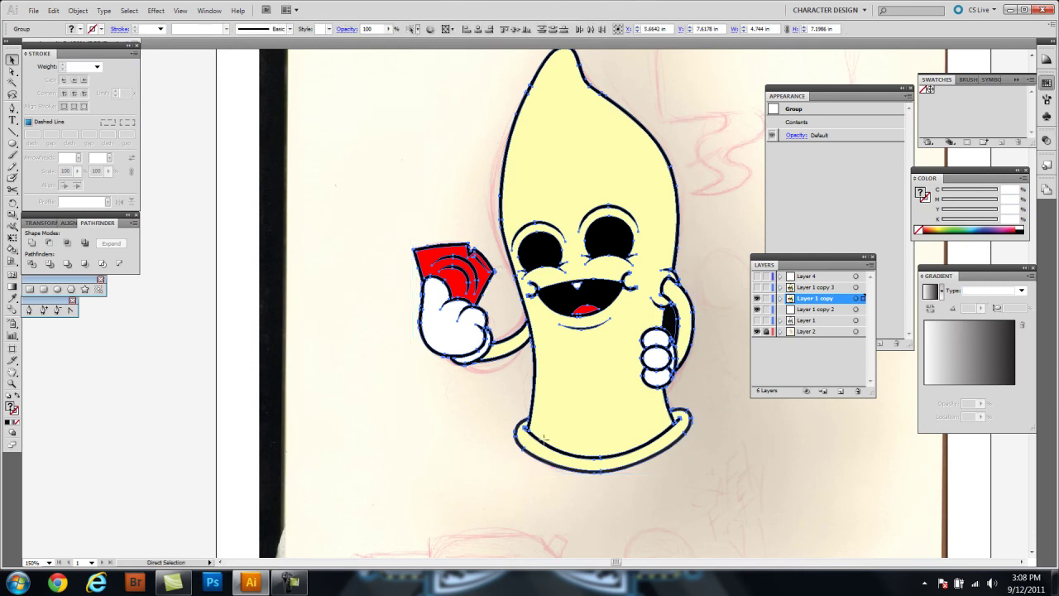
key("k")
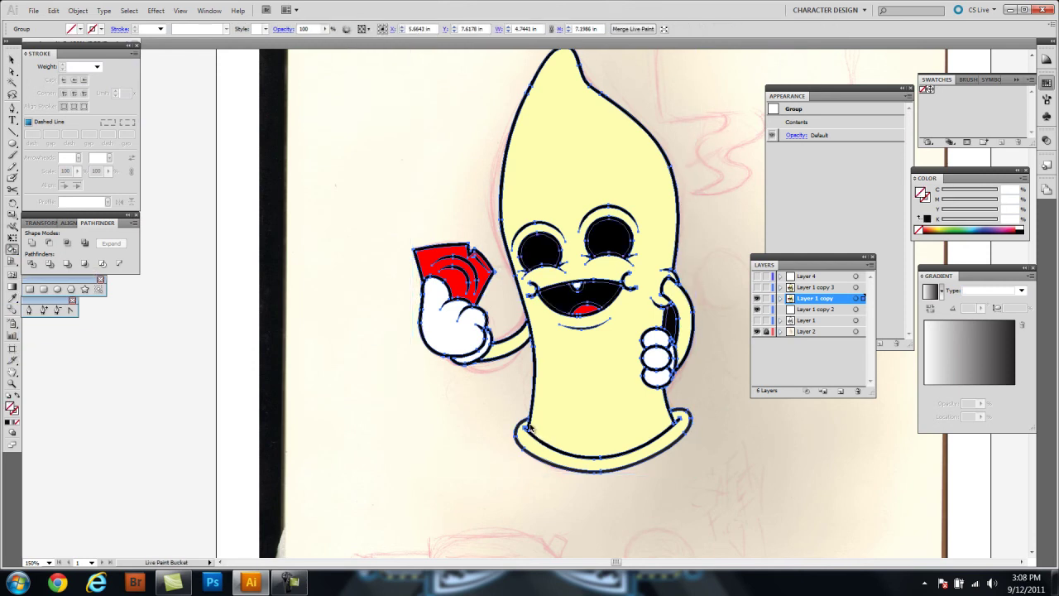
key("ctrl+shift+a")
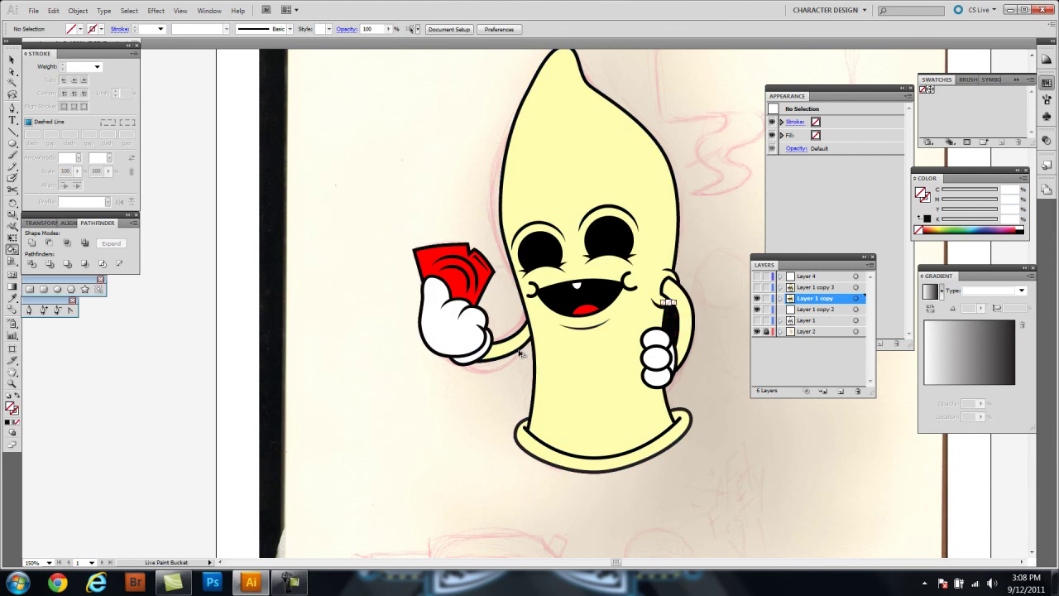
left_click(521, 358)
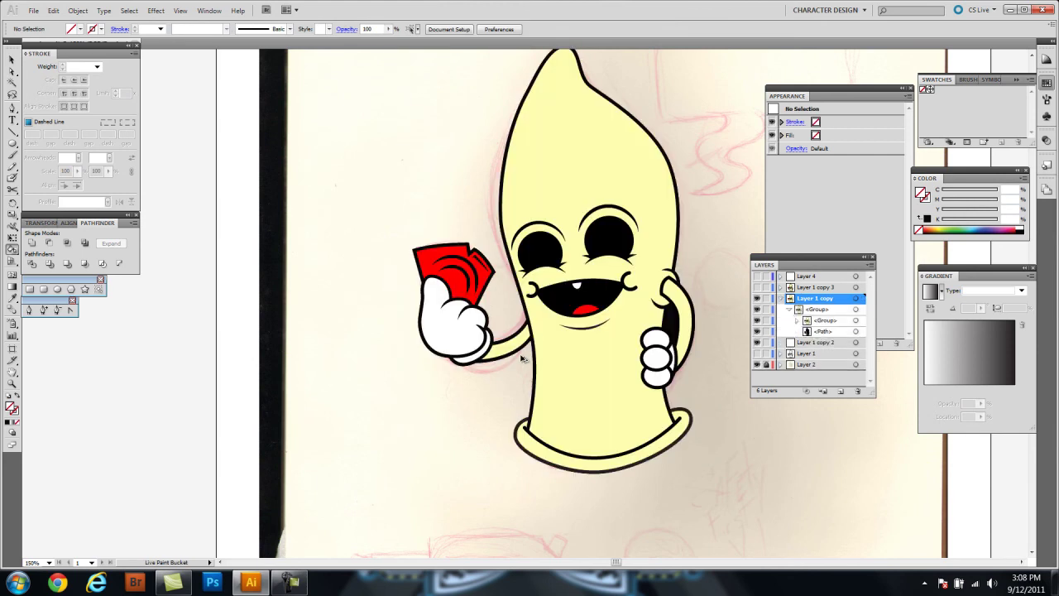
Step: Try merging the character into one black shape, then undo back to the coloured artwork
key("v")
left_click(539, 299)
key("alt+o")
key("p")
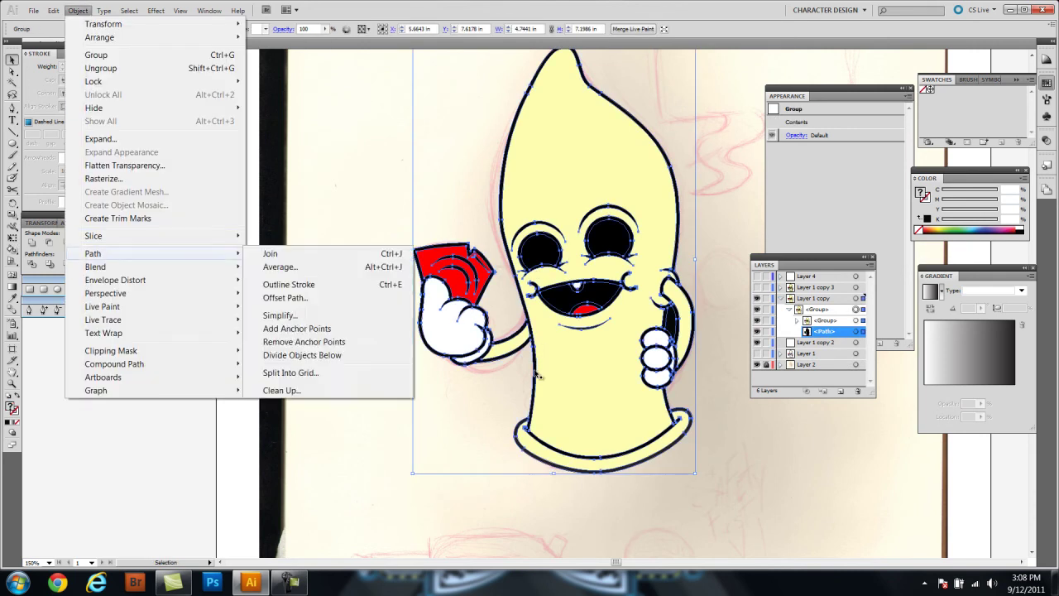
key("Escape")
key("Escape")
left_click(67, 264)
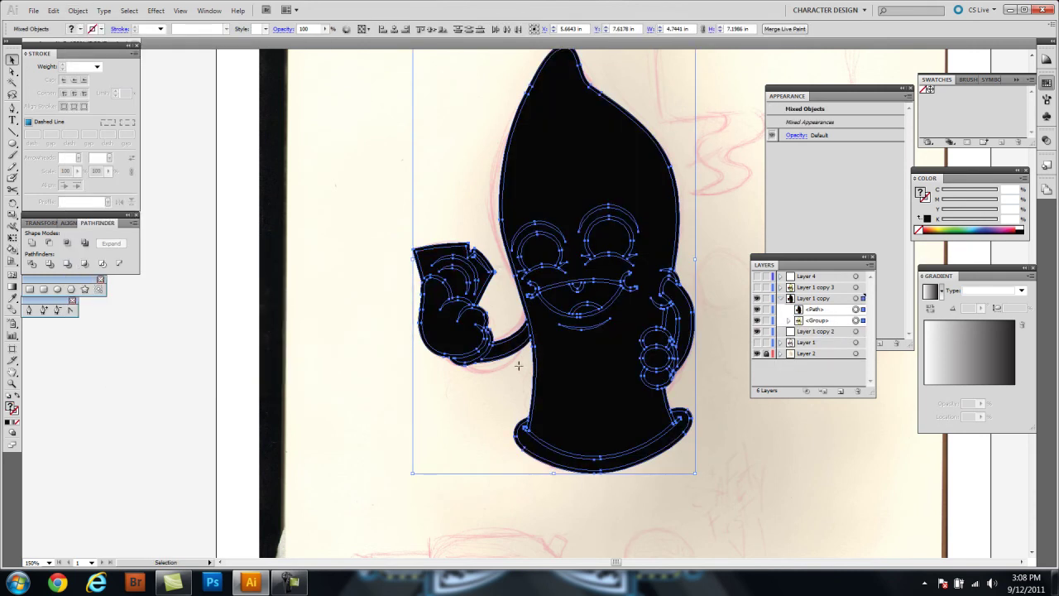
key("ctrl+shift+a")
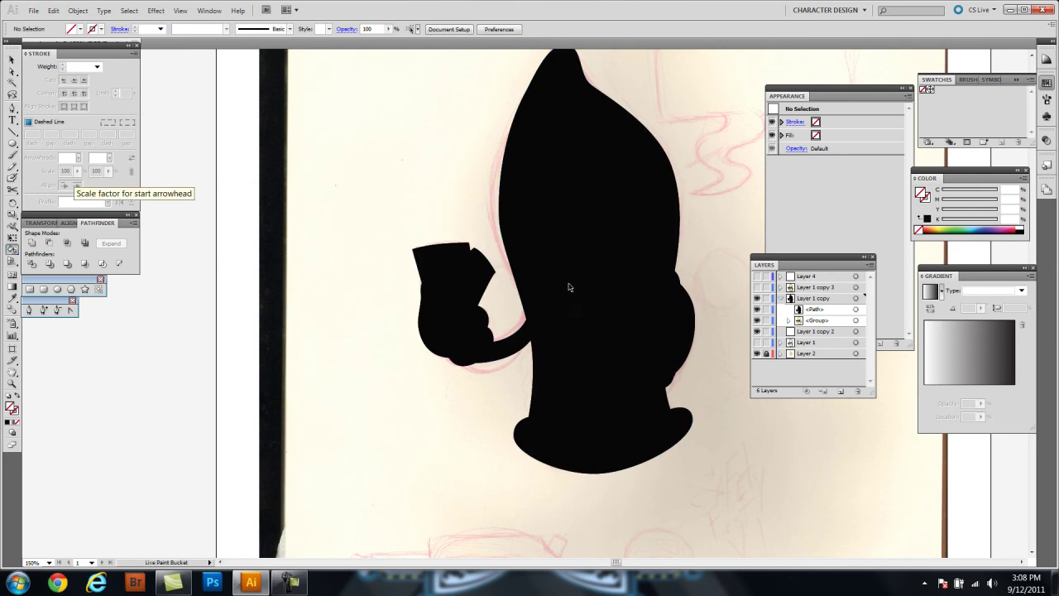
key("ctrl+z")
key("a")
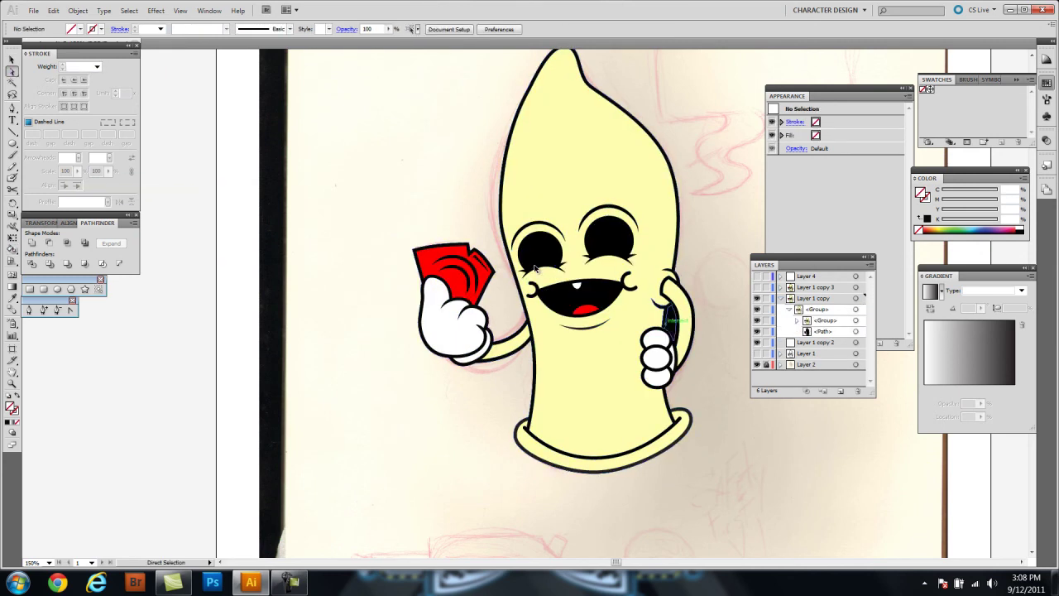
key("ctrl+shift+z")
key("ctrl+z")
Step: Merge the character's Live Paint groups into one Live Paint group
scroll(453, 296, "down", 1)
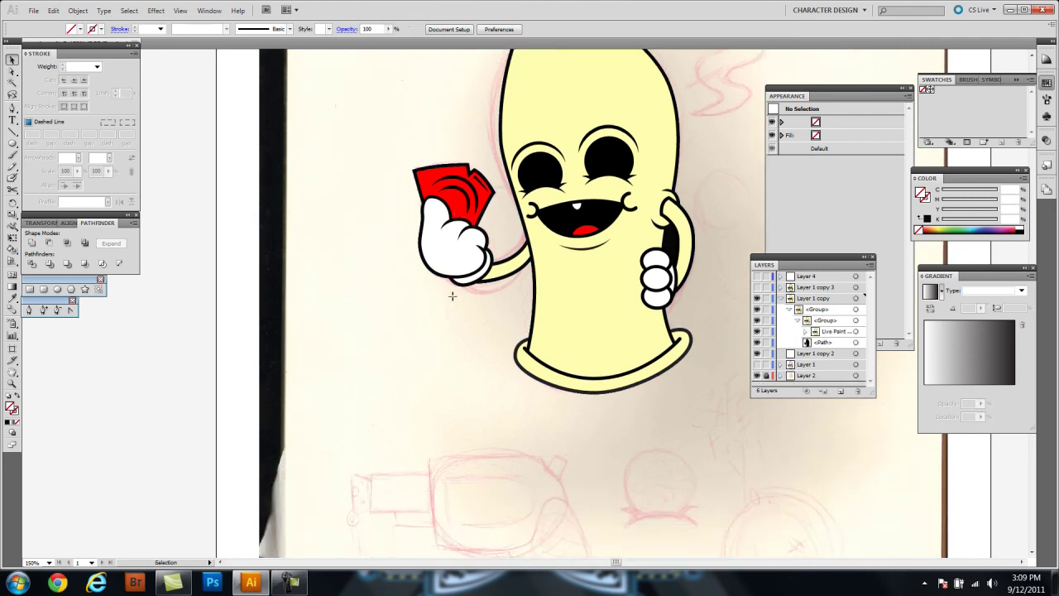
left_click(452, 295)
left_click(78, 10)
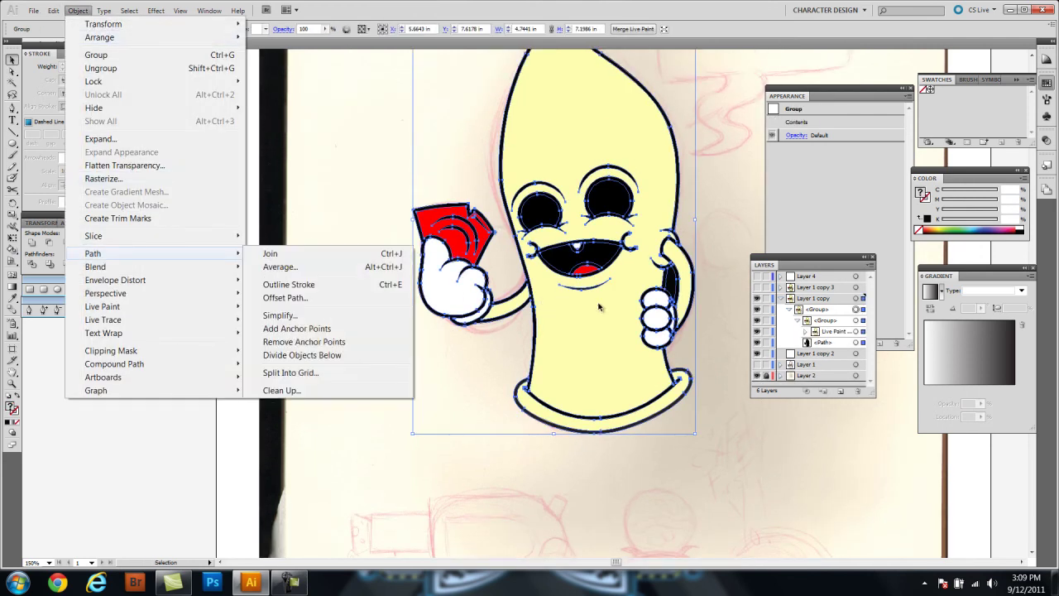
left_click(543, 300)
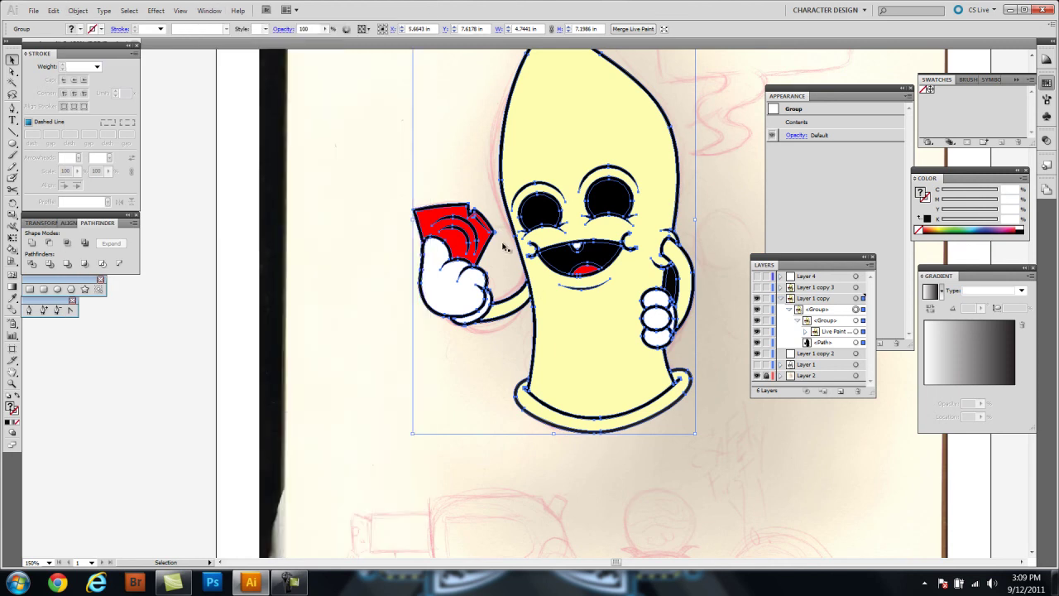
left_click(77, 10)
left_click(107, 302)
left_click(347, 321)
left_click(507, 414)
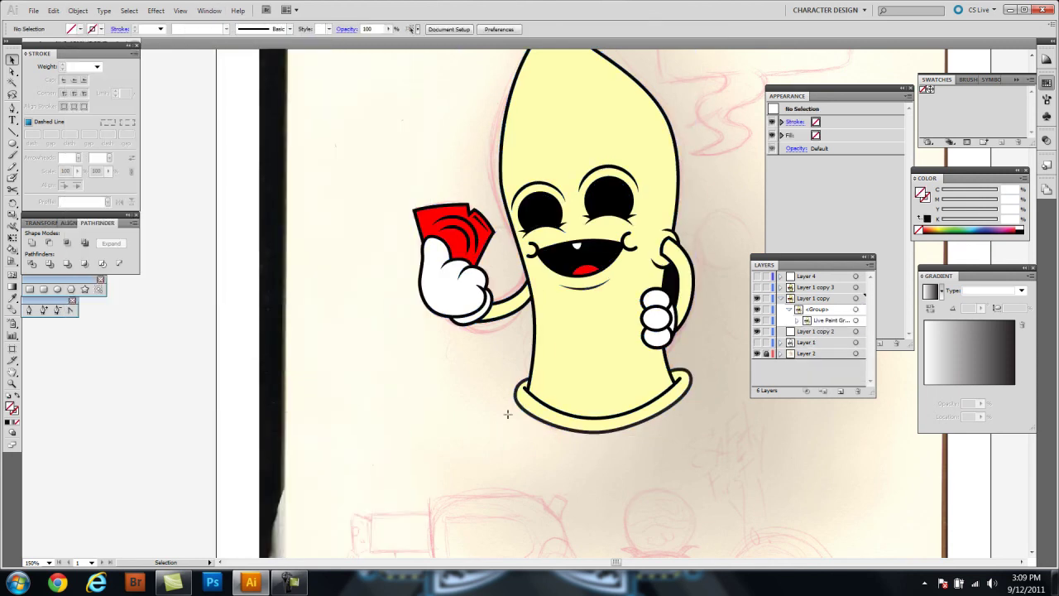
Step: Try filling and expanding the Live Paint group in black, then undo to restore the coloured fills
key("k")
left_click(658, 251)
key("Return")
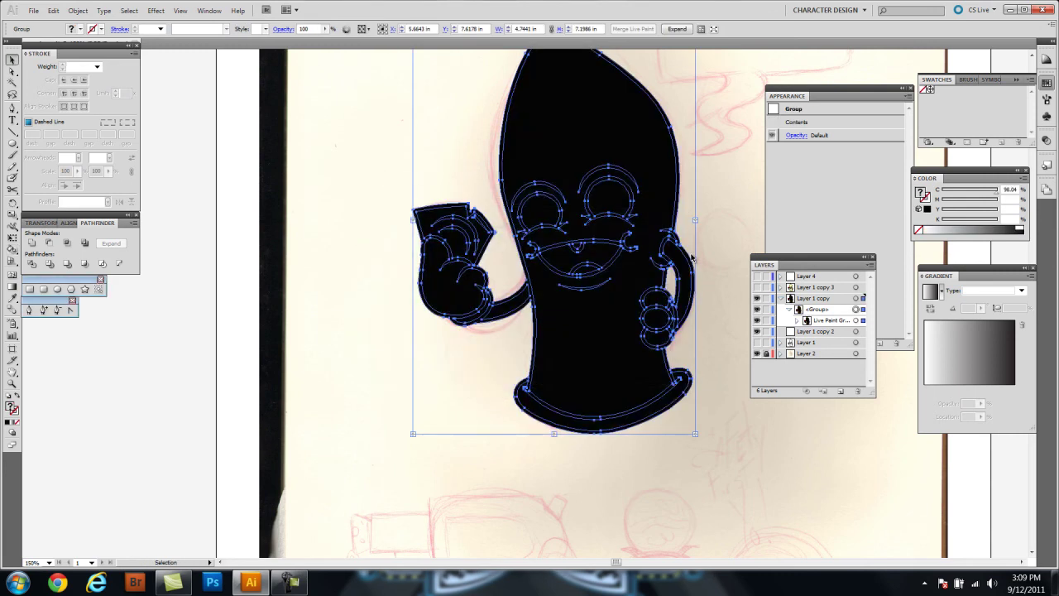
key("Left")
key("Down")
key("Return")
key("ctrl+z")
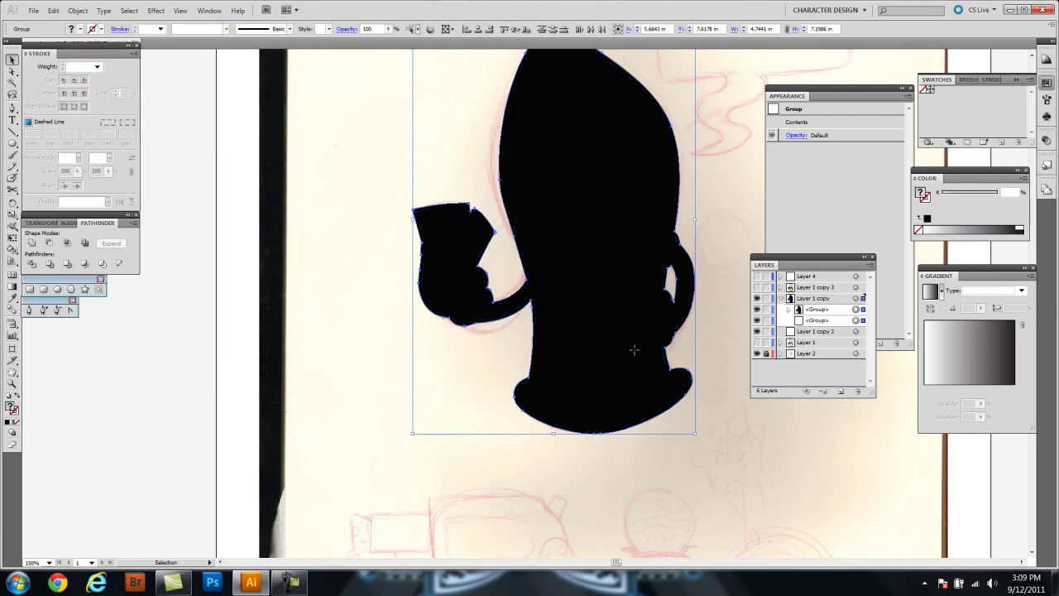
key("ctrl+z")
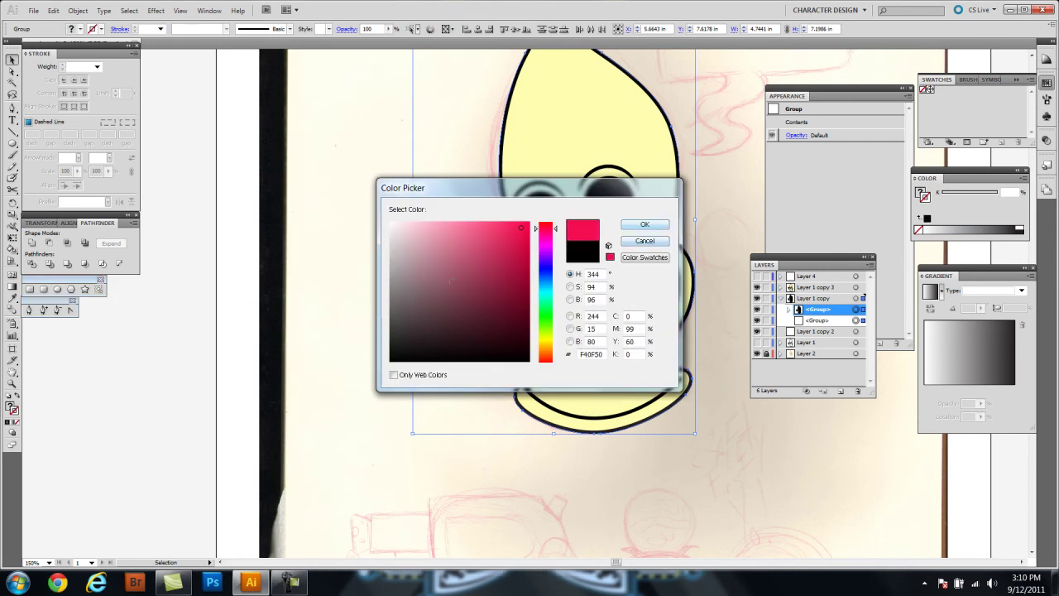
Step: Give the character group a 5 pt white stroke and add a new layer
left_click(655, 226)
left_click(393, 223)
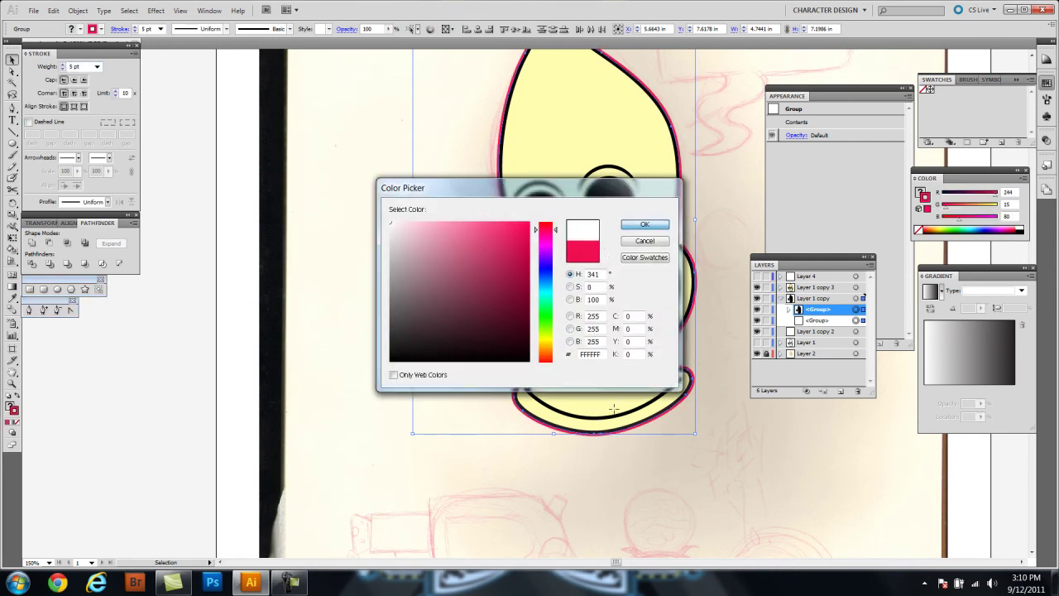
key("Return")
key("ctrl+shift+a")
key("ctrl+l")
key("m")
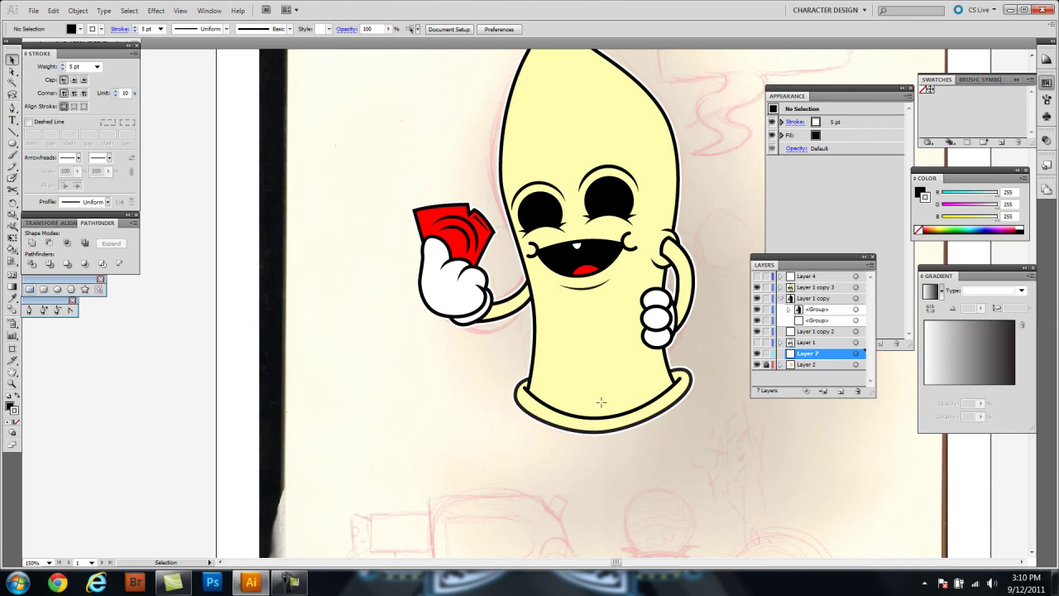
scroll(585, 387, "up", 1)
Step: Draw a stroke-less black rectangle on Layer 7 covering the character's area, then deselect it
key("slash")
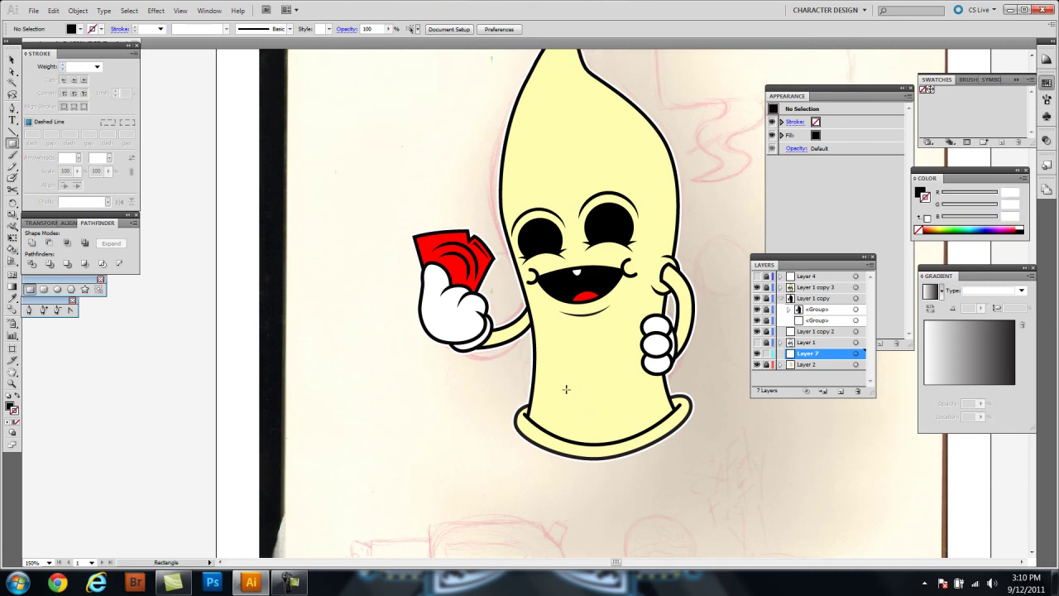
scroll(567, 390, "up", 2)
left_click_drag(349, 67, 815, 553)
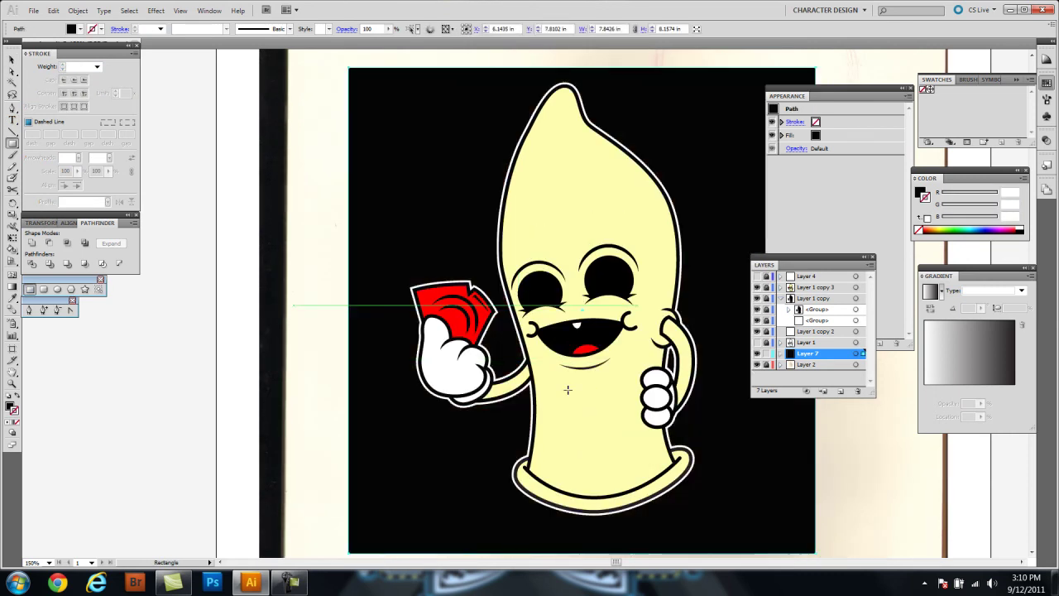
key("v")
key("ctrl+shift+a")
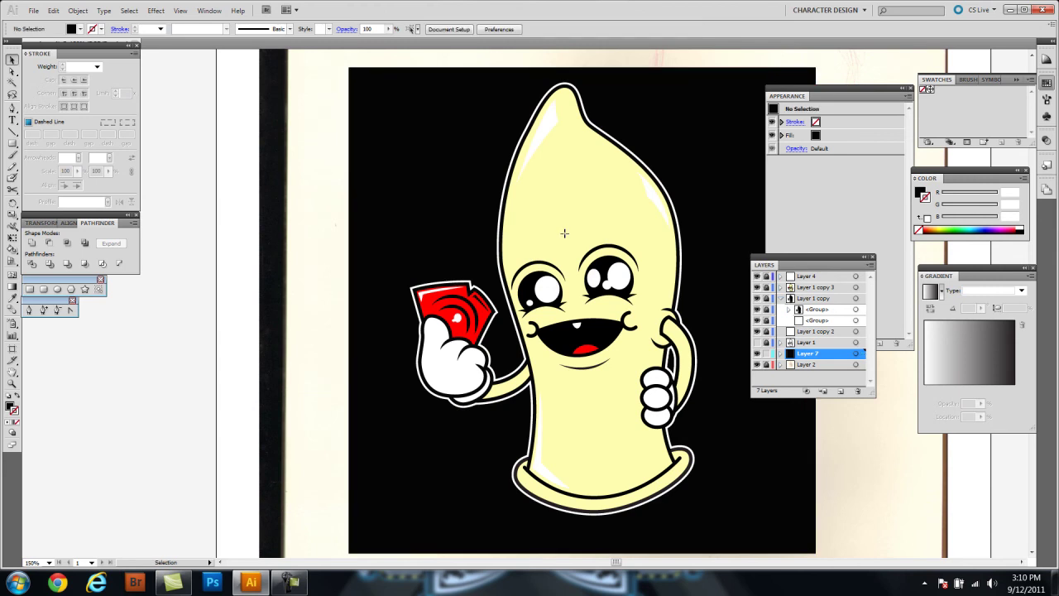